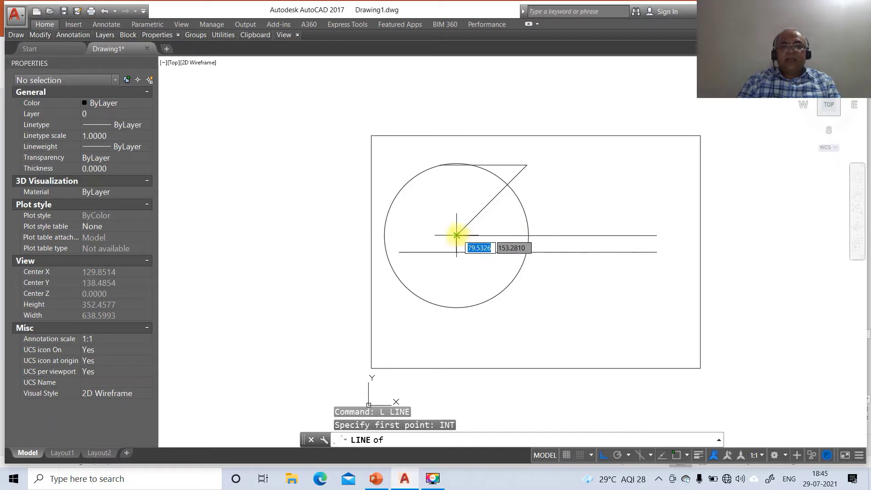
Step: Draw a line from the circle's centre to the intersection of the circle with the upper horizontal line
{"action": "left_click", "coordinate": [457, 235]}
{"action": "type", "text": "INT"}
{"action": "key", "text": "Return"}
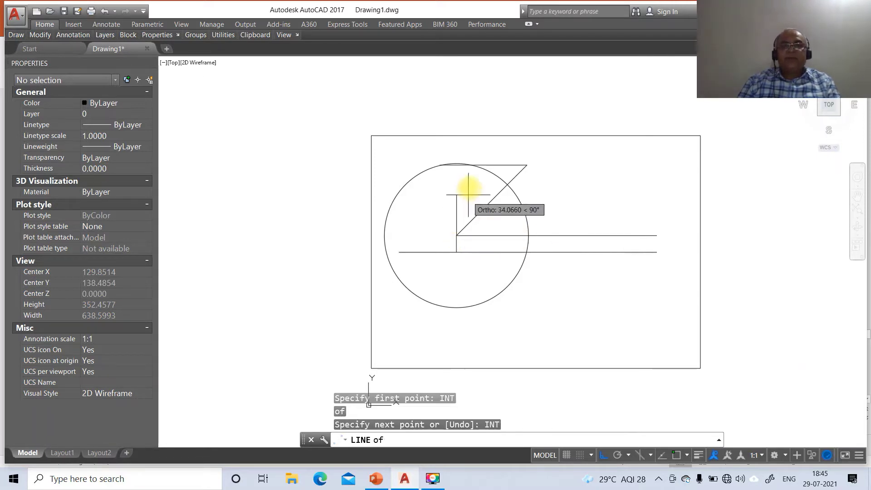
{"action": "left_click", "coordinate": [472, 166]}
{"action": "key", "text": "Return"}
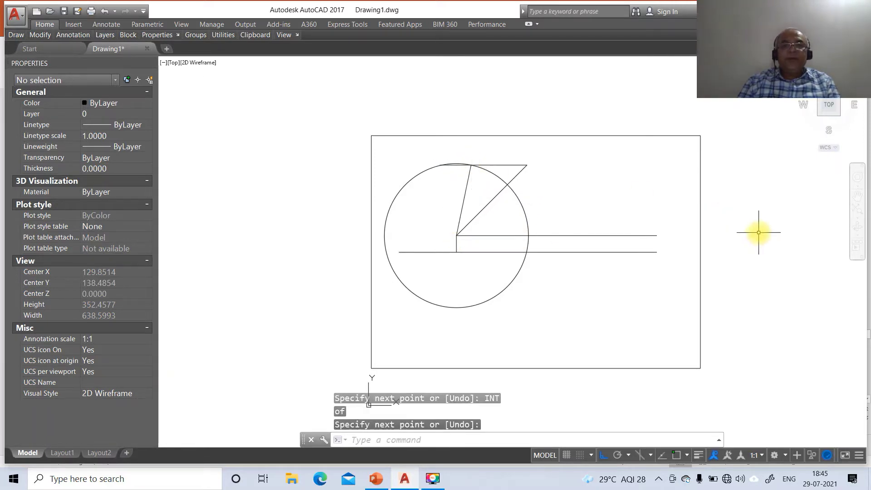
Step: Trim the circle against the new inclined line and the horizontal line through its centre, keeping the upper arc between them
{"action": "type", "text": "TR"}
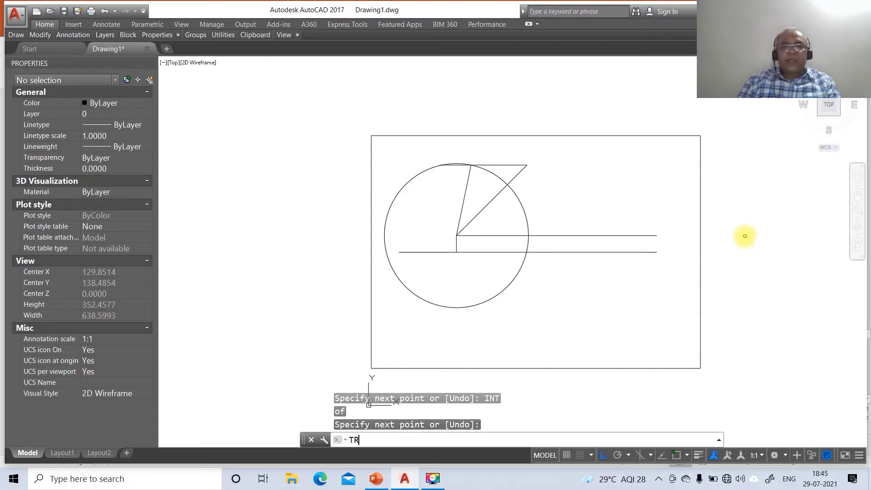
{"action": "key", "text": "Return"}
{"action": "left_click", "coordinate": [464, 194]}
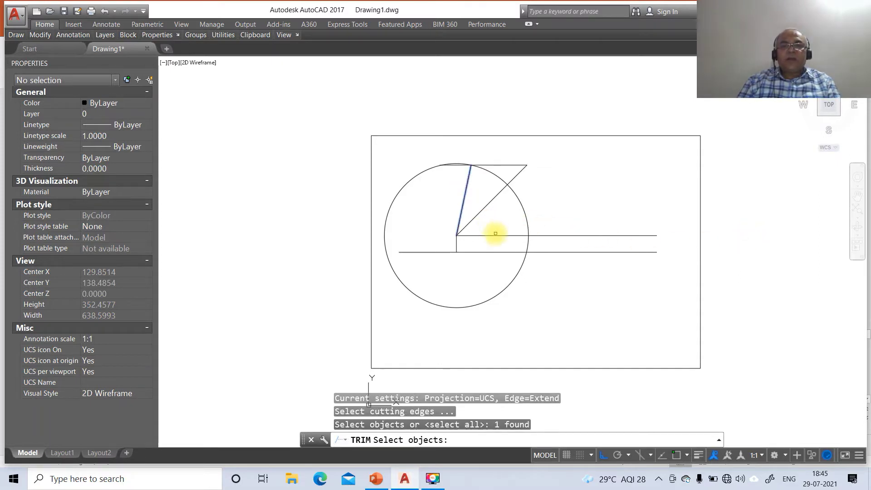
{"action": "left_click", "coordinate": [495, 235]}
{"action": "key", "text": "Return"}
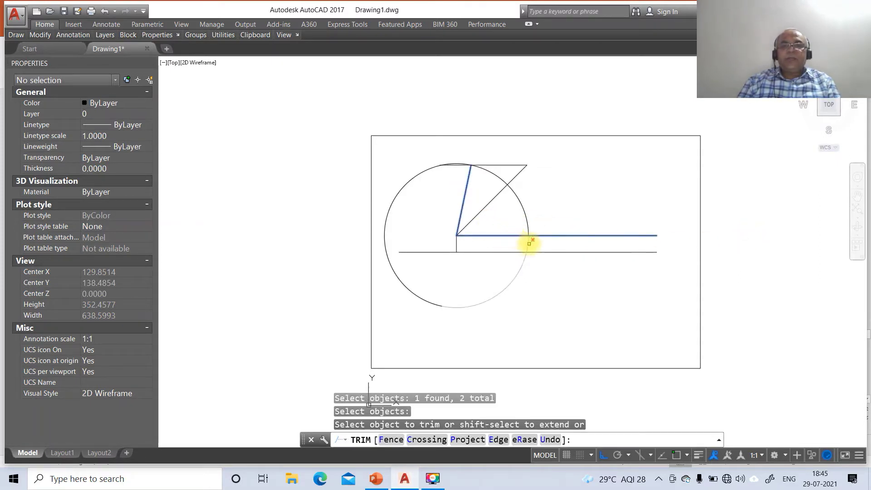
{"action": "left_click", "coordinate": [529, 243]}
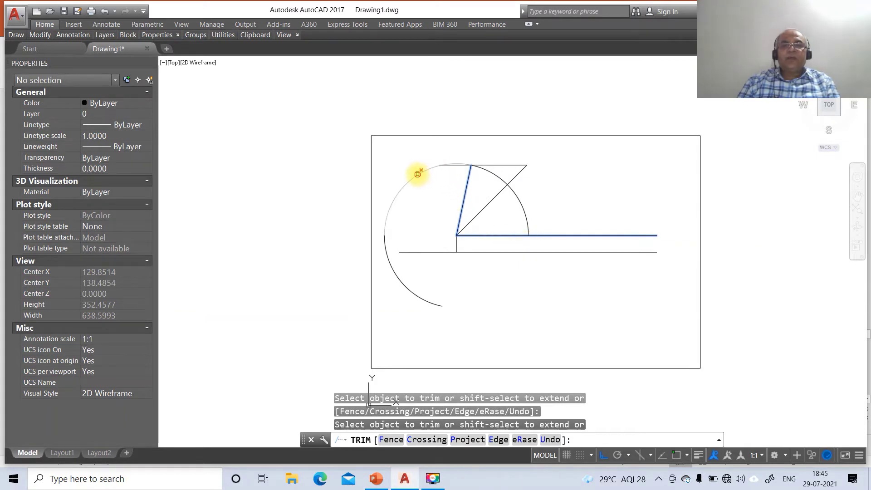
{"action": "left_click", "coordinate": [417, 174]}
{"action": "key", "text": "Return"}
Step: Erase the leftover arc on the lower-left side of the trimmed circle
{"action": "type", "text": "e"}
{"action": "key", "text": "Return"}
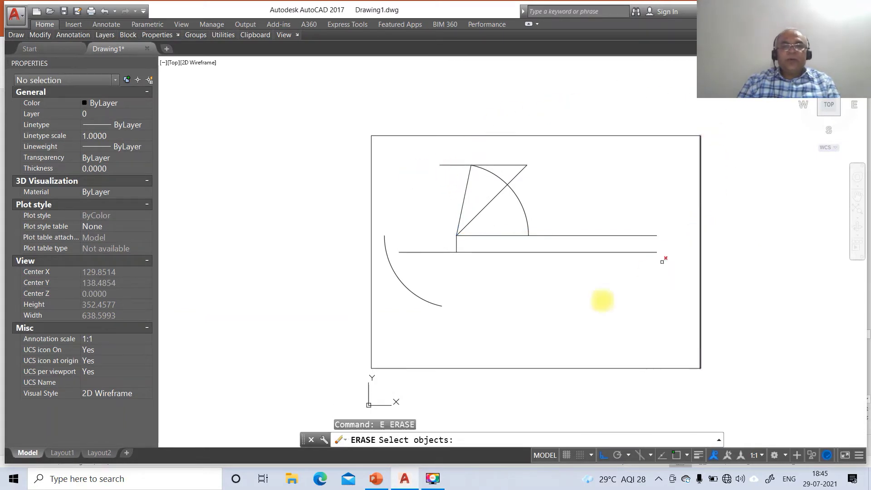
{"action": "left_click", "coordinate": [404, 286]}
{"action": "key", "text": "Return"}
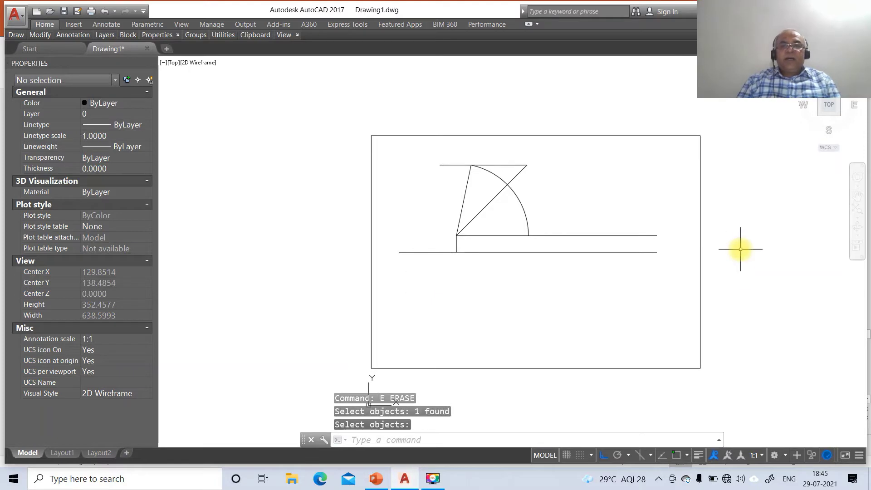
Step: Check problem 70 in PowerPoint, and in AutoCAD draw a line from the 45° line's upper end perpendicular to the XY line
{"action": "left_click", "coordinate": [376, 478]}
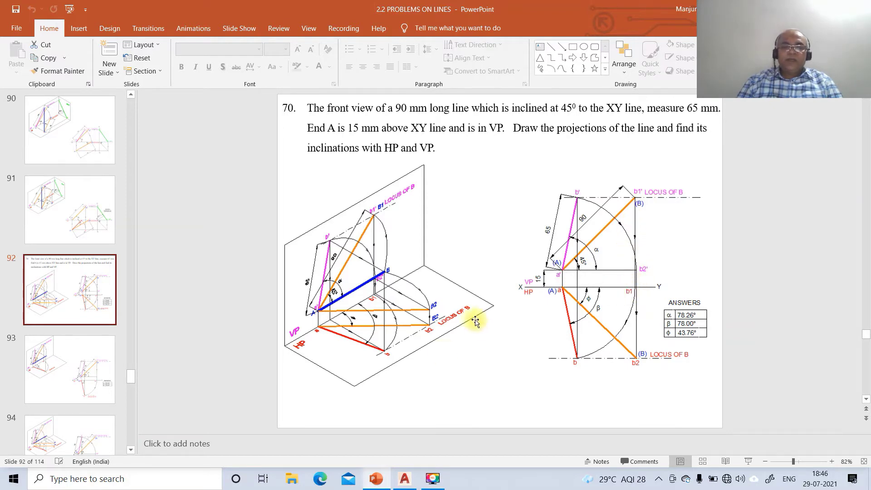
{"action": "left_click", "coordinate": [404, 478]}
{"action": "type", "text": "l"}
{"action": "key", "text": "Return"}
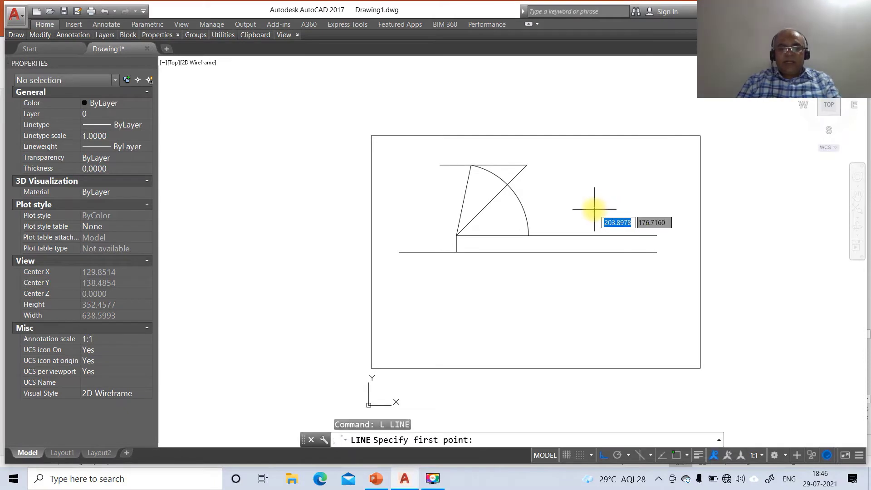
{"action": "type", "text": "INT"}
{"action": "key", "text": "Return"}
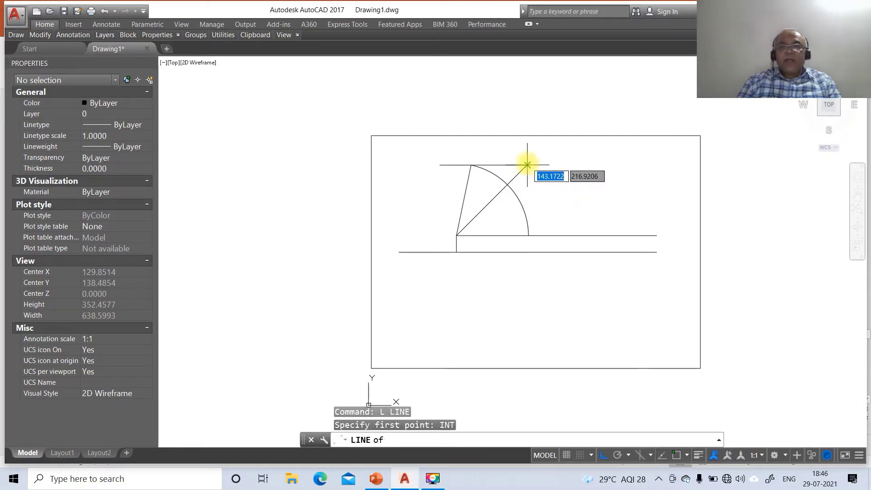
{"action": "left_click", "coordinate": [526, 165]}
{"action": "type", "text": "PER"}
{"action": "key", "text": "Return"}
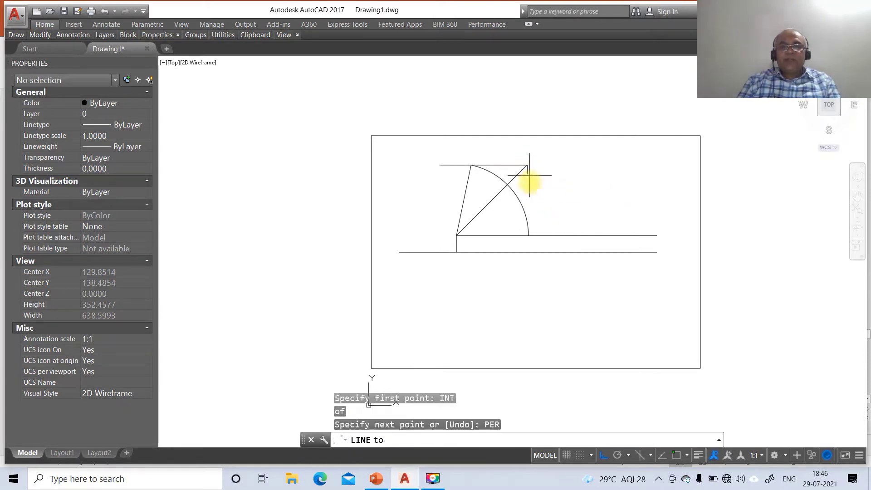
{"action": "left_click", "coordinate": [528, 252]}
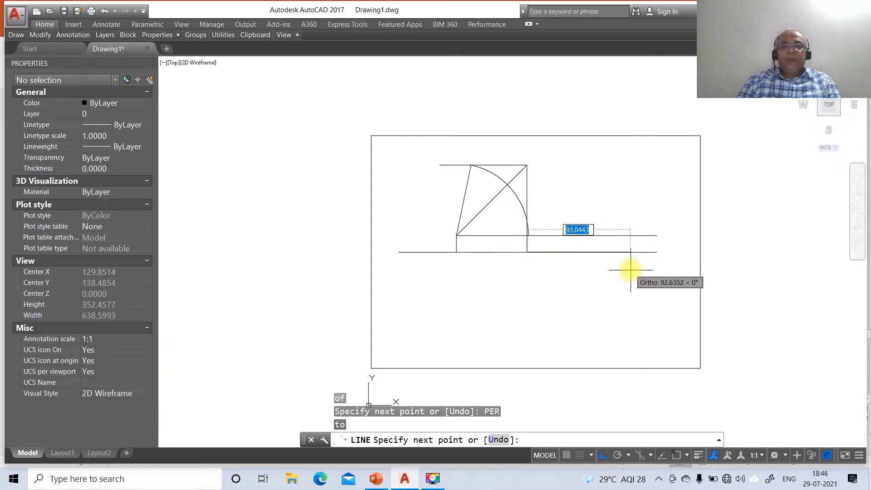
{"action": "key", "text": "Return"}
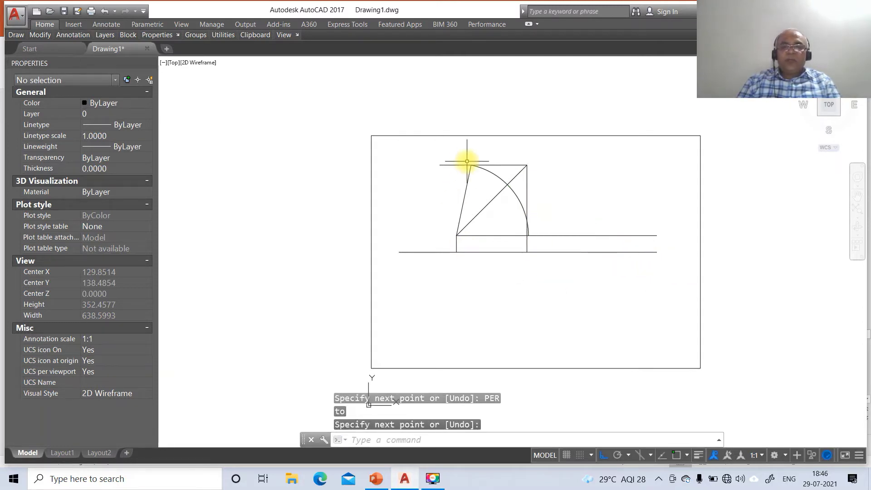
Step: Draw a vertical projector from the upper end of the front-view line down to just above the sheet's bottom border
{"action": "type", "text": "l"}
{"action": "key", "text": "Return"}
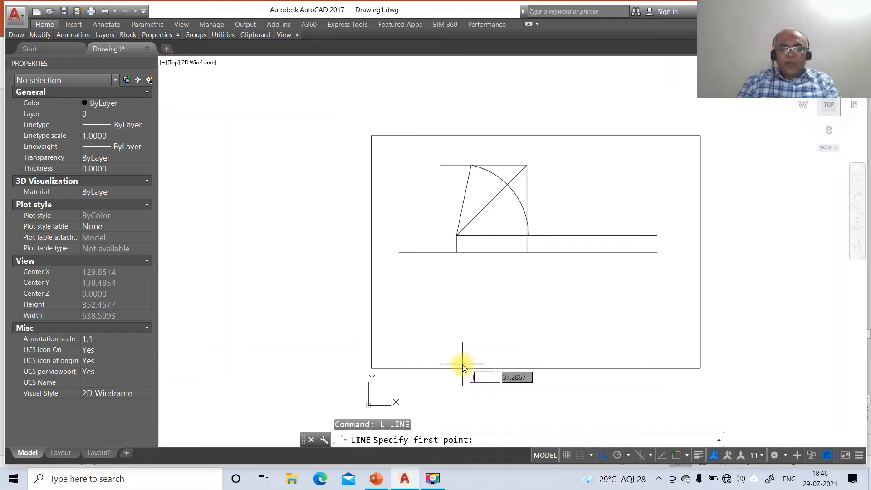
{"action": "type", "text": "int"}
{"action": "key", "text": "Return"}
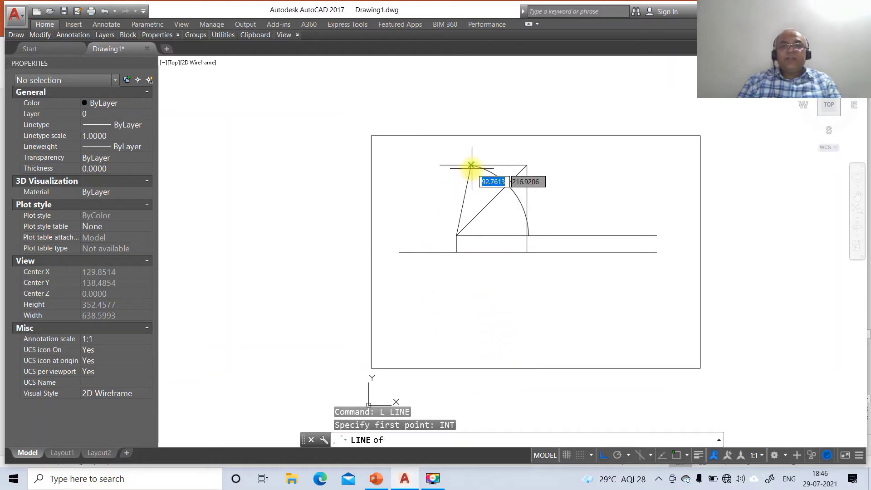
{"action": "left_click", "coordinate": [470, 165]}
{"action": "left_click", "coordinate": [478, 359]}
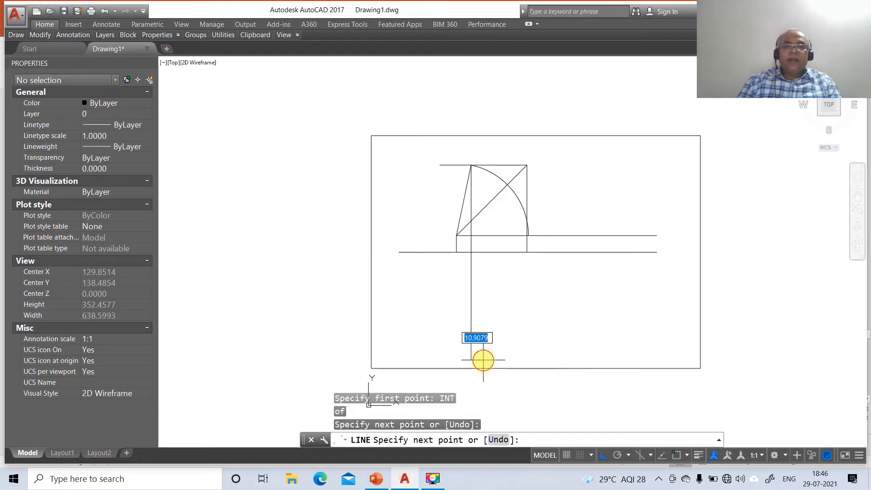
{"action": "key", "text": "Return"}
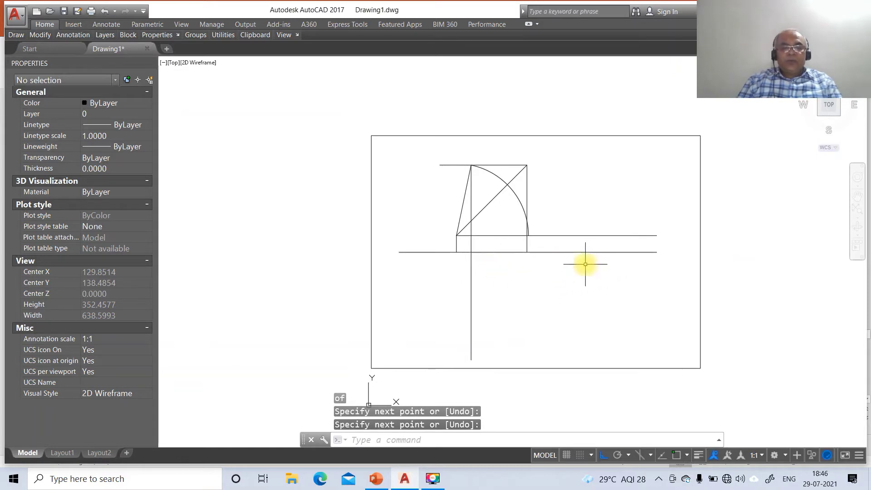
Step: Draw a circle centred where the short vertical line meets XY, with its radius reaching the foot of the perpendicular on XY
{"action": "type", "text": "c"}
{"action": "key", "text": "Return"}
{"action": "type", "text": "INT"}
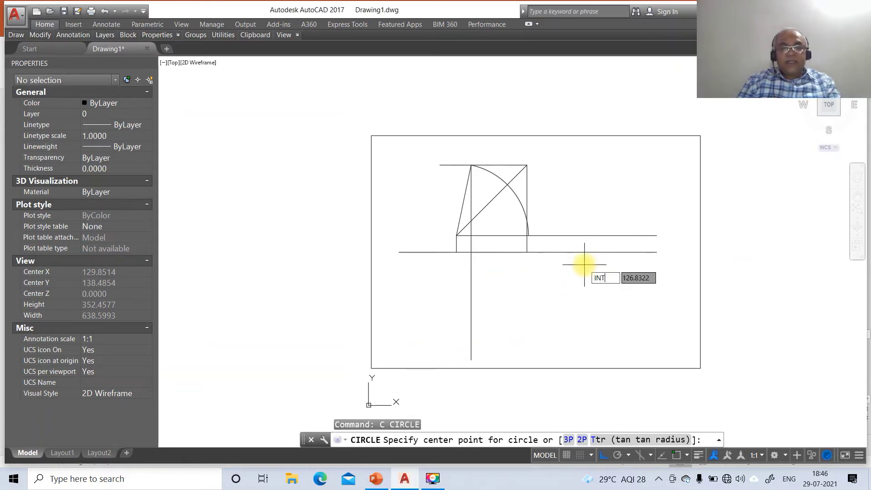
{"action": "key", "text": "Return"}
{"action": "left_click", "coordinate": [456, 253]}
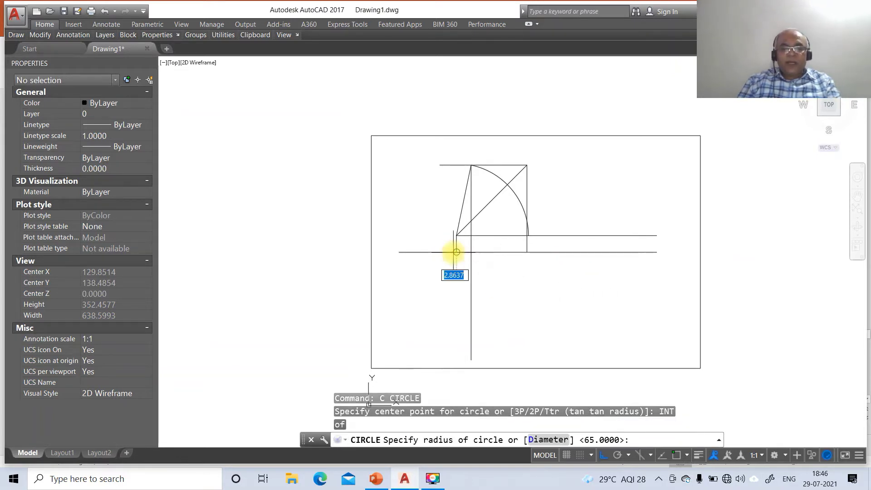
{"action": "type", "text": "INT"}
{"action": "key", "text": "Return"}
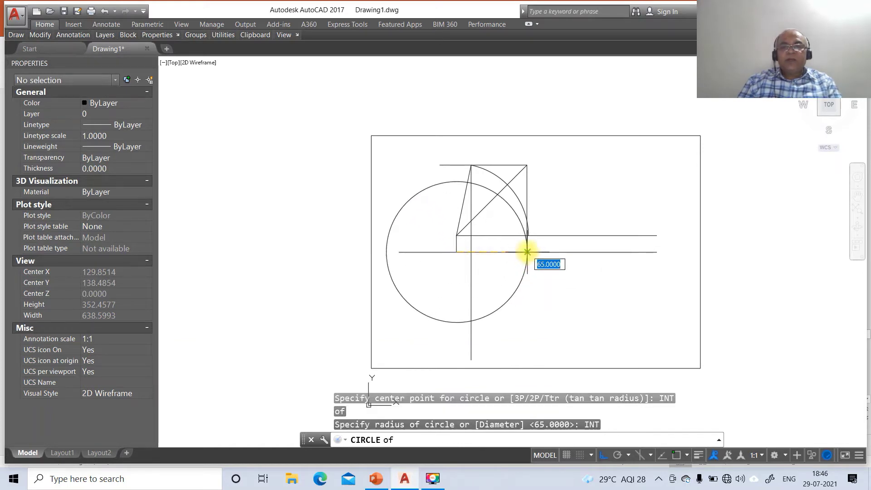
{"action": "left_click", "coordinate": [527, 252]}
Step: Draw a line from the new circle's centre to the circle's intersection with the vertical projector below XY
{"action": "key", "text": "Return"}
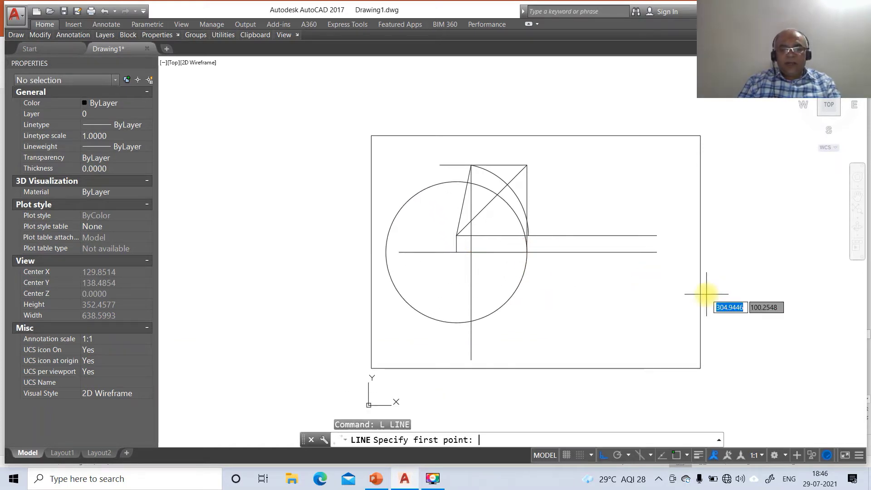
{"action": "type", "text": "INT"}
{"action": "key", "text": "Return"}
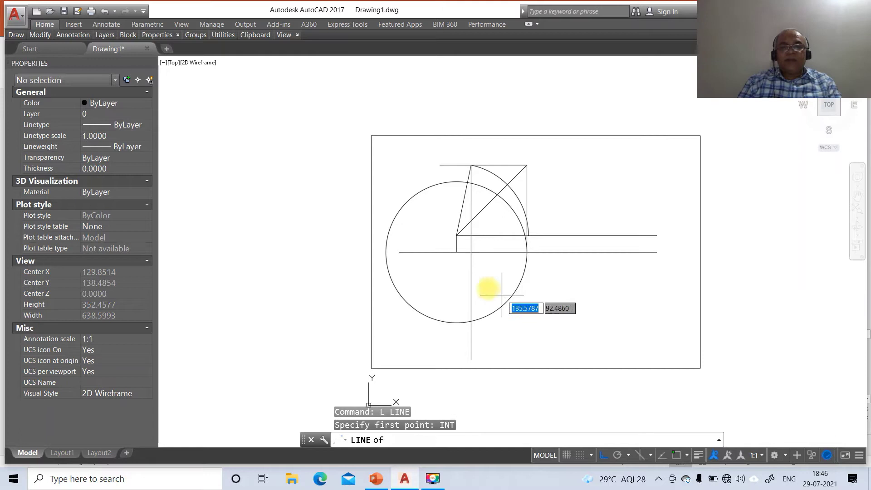
{"action": "left_click", "coordinate": [455, 252]}
{"action": "type", "text": "INT"}
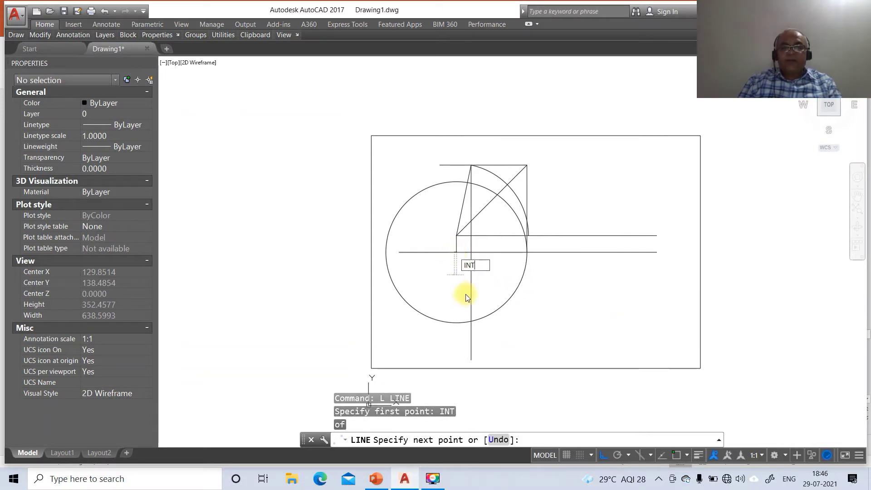
{"action": "key", "text": "Return"}
{"action": "left_click", "coordinate": [471, 319]}
{"action": "key", "text": "Return"}
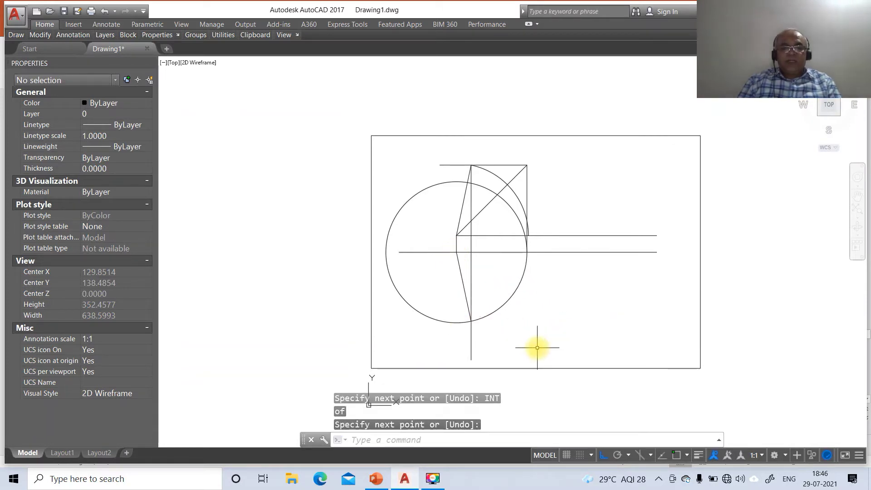
Step: Draw a horizontal locus line rightward from the intersection of the circle and vertical projector below XY
{"action": "type", "text": "L"}
{"action": "key", "text": "Return"}
{"action": "type", "text": "INT"}
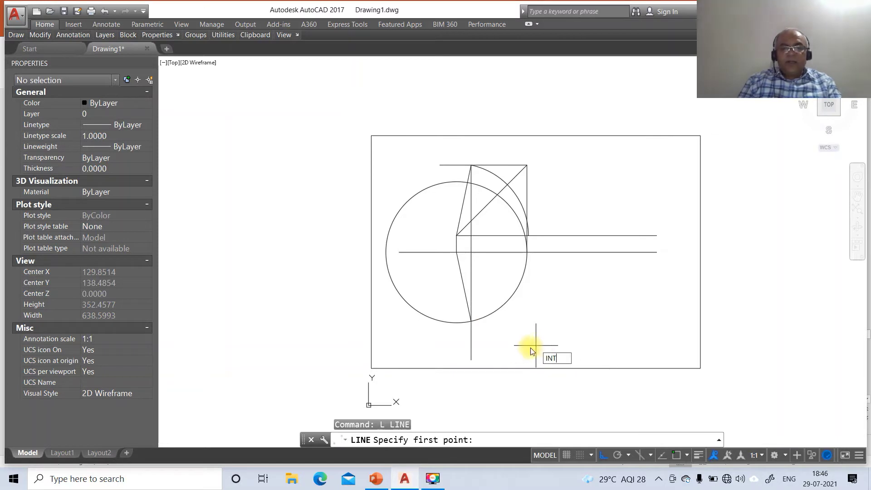
{"action": "key", "text": "Return"}
{"action": "left_click", "coordinate": [470, 320]}
{"action": "left_click", "coordinate": [664, 333]}
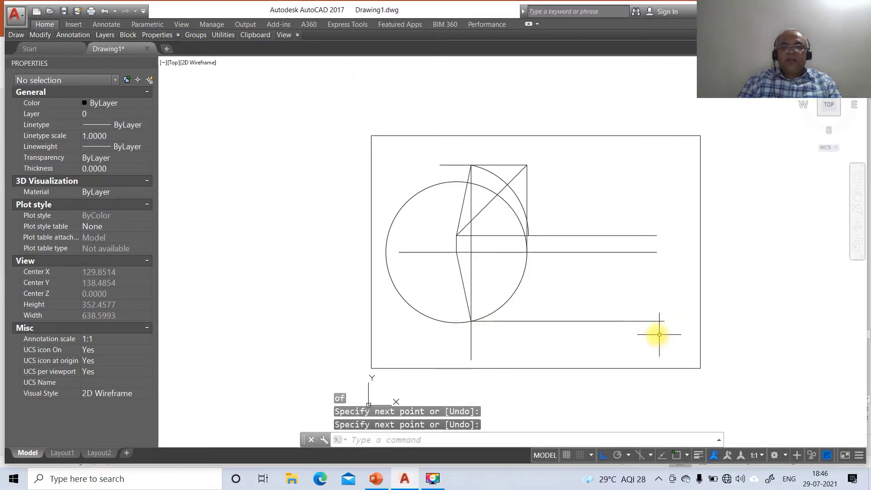
{"action": "key", "text": "Return"}
Step: Trim off the part of the vertical projector that extends below the lower horizontal line
{"action": "type", "text": "TR"}
{"action": "key", "text": "Return"}
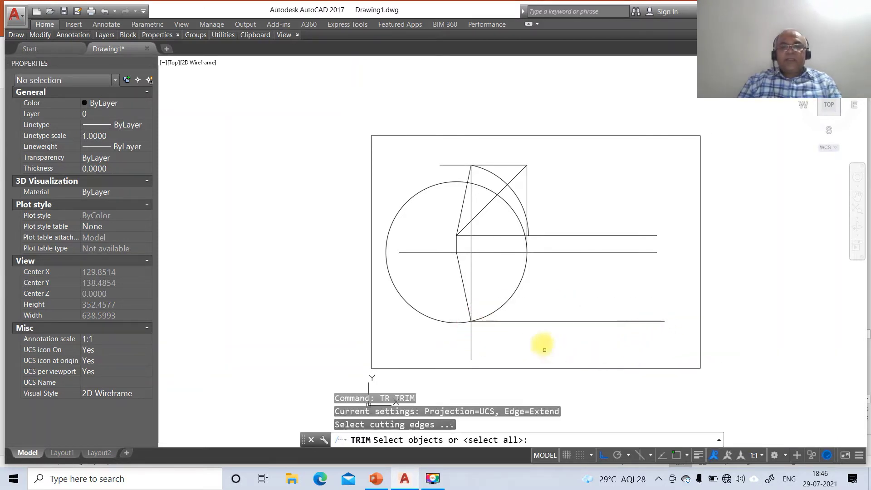
{"action": "left_click", "coordinate": [490, 321]}
{"action": "key", "text": "Return"}
{"action": "left_click", "coordinate": [471, 331]}
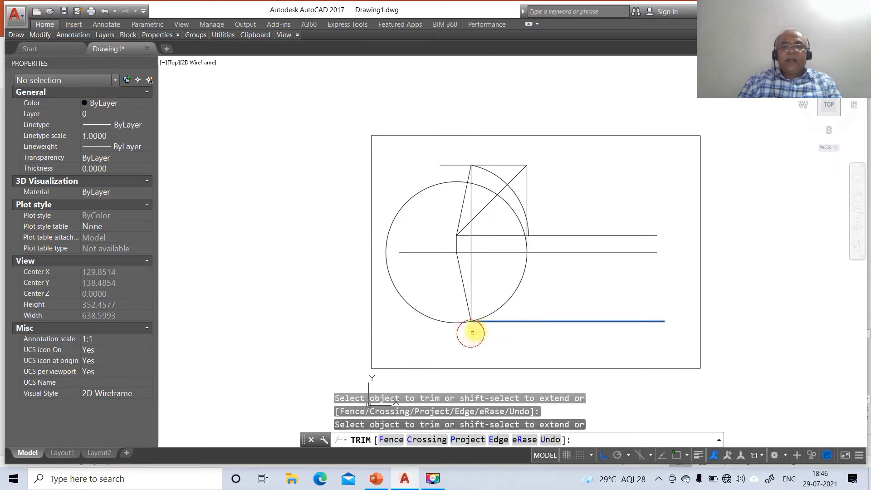
{"action": "key", "text": "Return"}
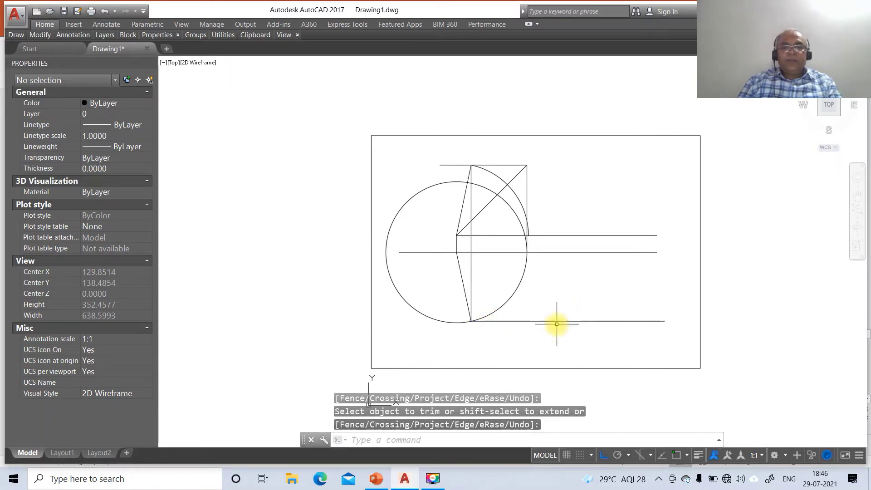
Step: Trim the circle against the top-view line and the XY line, keeping the lower-right arc between them
{"action": "key", "text": "Return"}
{"action": "left_click", "coordinate": [466, 301]}
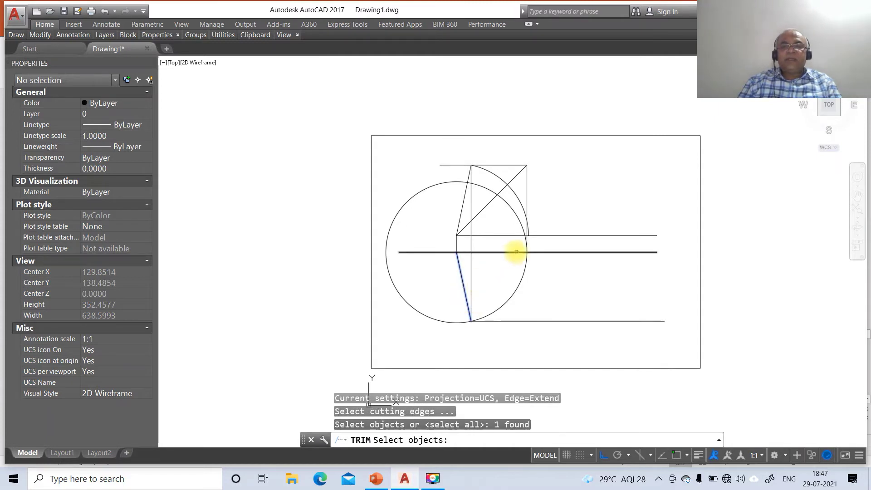
{"action": "left_click", "coordinate": [517, 251]}
{"action": "key", "text": "Return"}
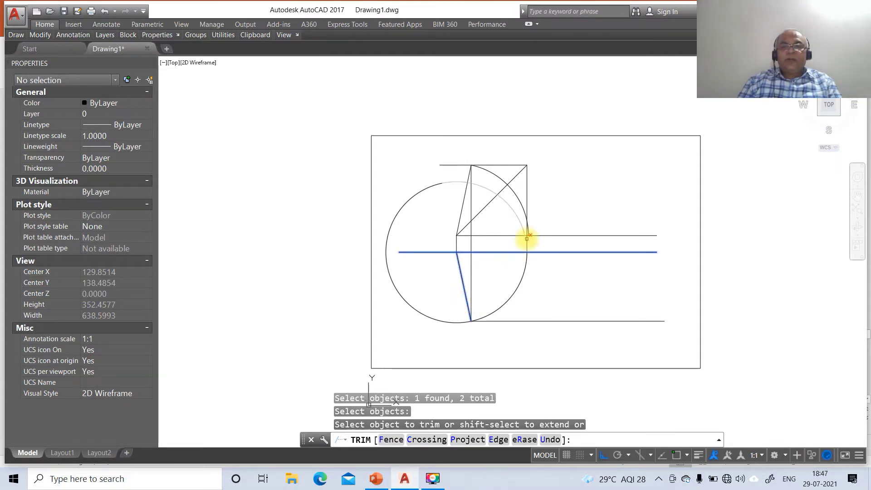
{"action": "left_click", "coordinate": [525, 240]}
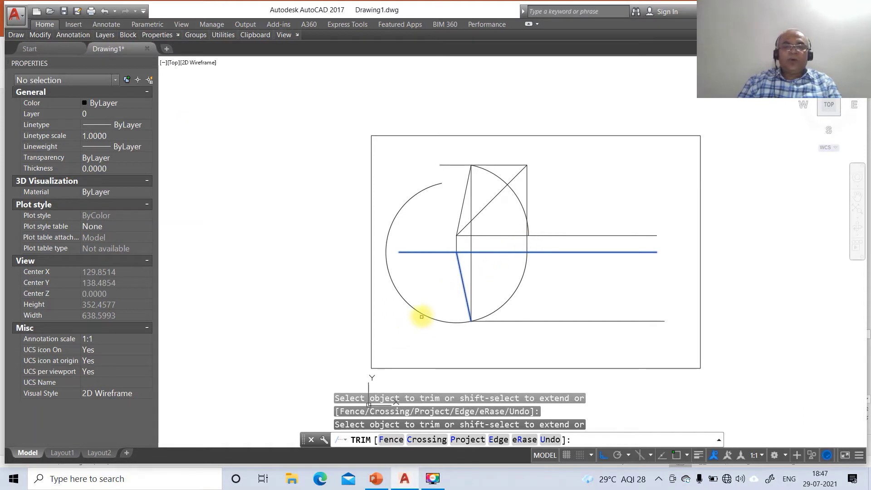
{"action": "key", "text": "Return"}
Step: Erase the leftover arc on the upper-left side of the trimmed circle
{"action": "type", "text": "e"}
{"action": "key", "text": "Return"}
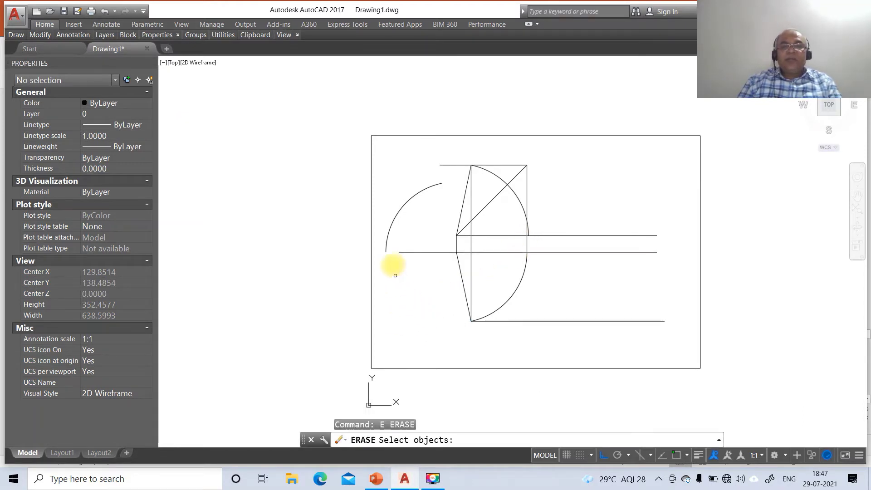
{"action": "left_click", "coordinate": [391, 232]}
{"action": "key", "text": "Return"}
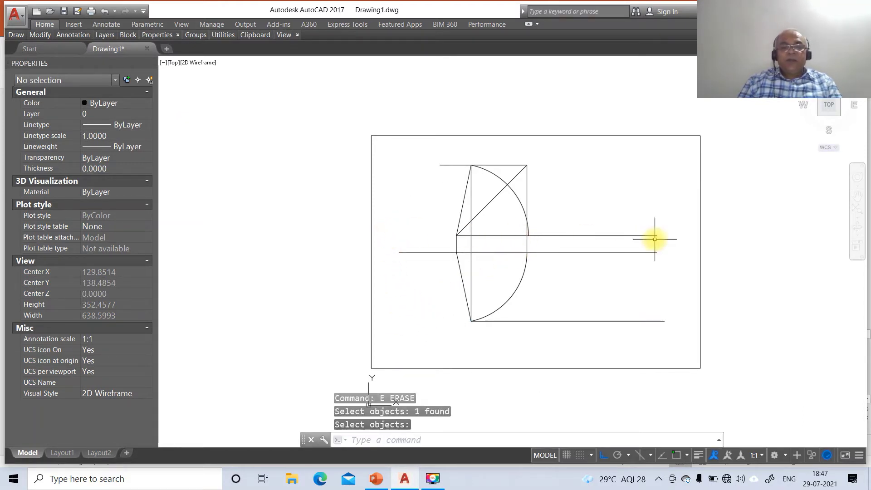
Step: Fillet the horizontal line above XY with the upper arc at radius 0, removing the line's excess beyond the arc
{"action": "type", "text": "f"}
{"action": "key", "text": "Return"}
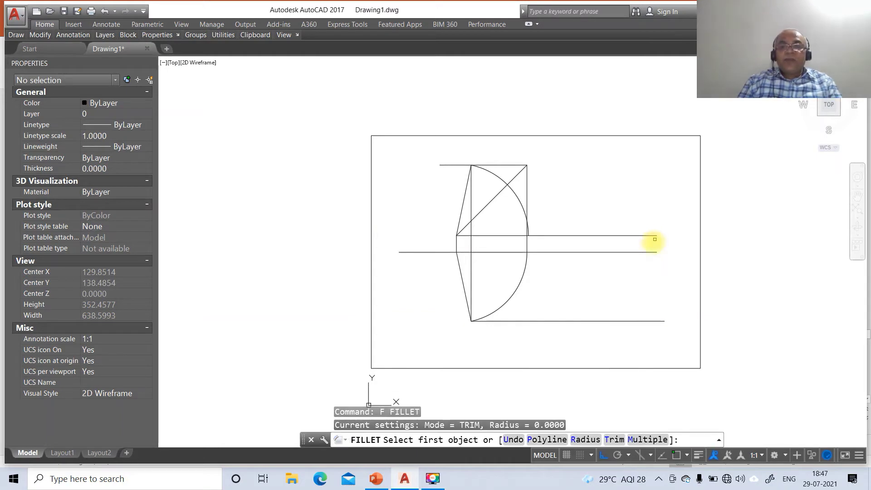
{"action": "left_click", "coordinate": [510, 235]}
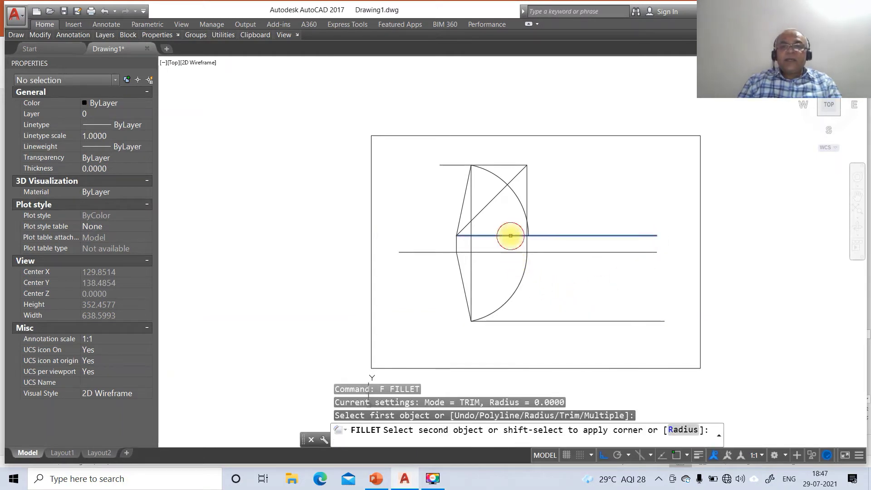
{"action": "left_click", "coordinate": [523, 211]}
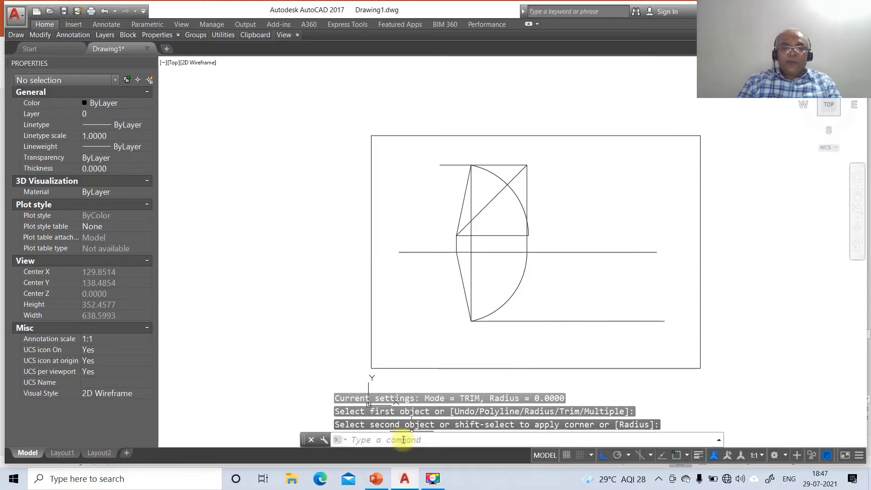
Step: Check the reference figure in PowerPoint, then in AutoCAD draw a projector from the upper arc's lower end perpendicular to the lower locus line
{"action": "left_click", "coordinate": [376, 478]}
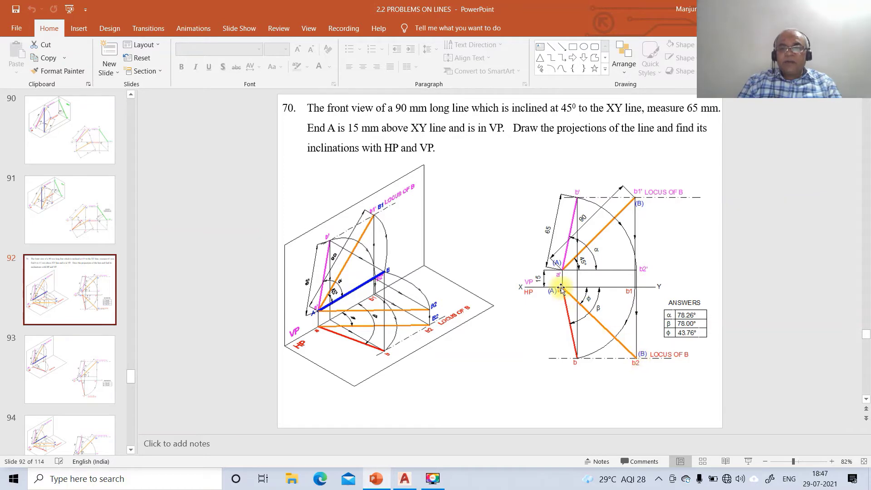
{"action": "left_click", "coordinate": [404, 479]}
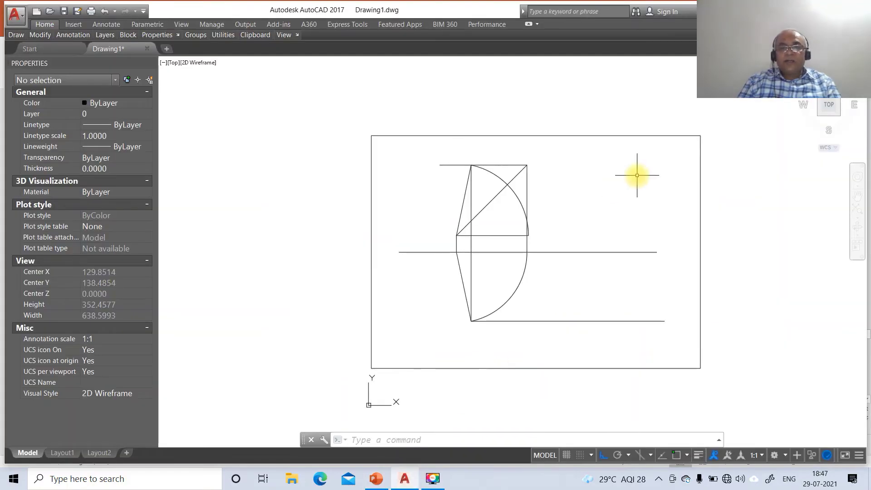
{"action": "type", "text": "l"}
{"action": "key", "text": "Return"}
{"action": "type", "text": "int"}
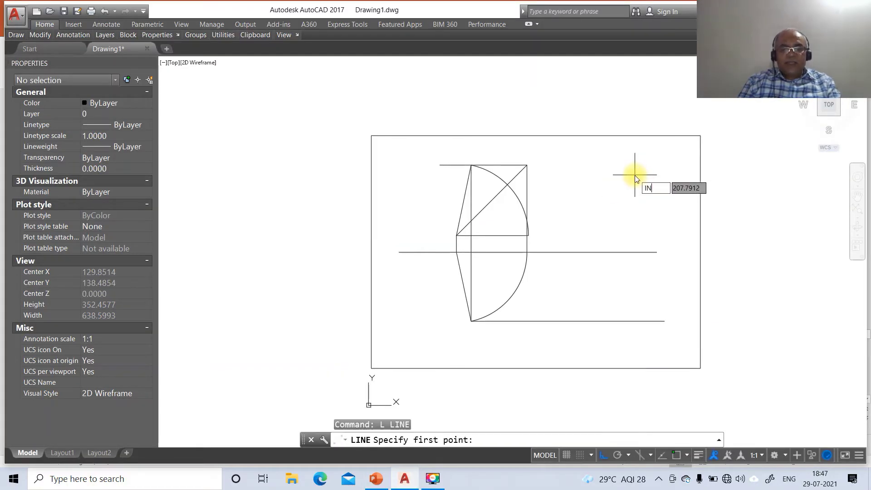
{"action": "key", "text": "Return"}
{"action": "left_click", "coordinate": [528, 235]}
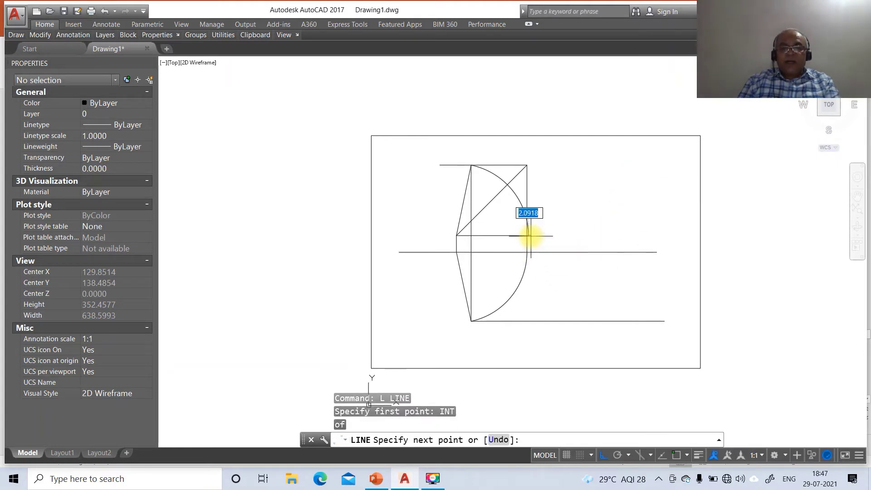
{"action": "type", "text": "PER"}
{"action": "key", "text": "Return"}
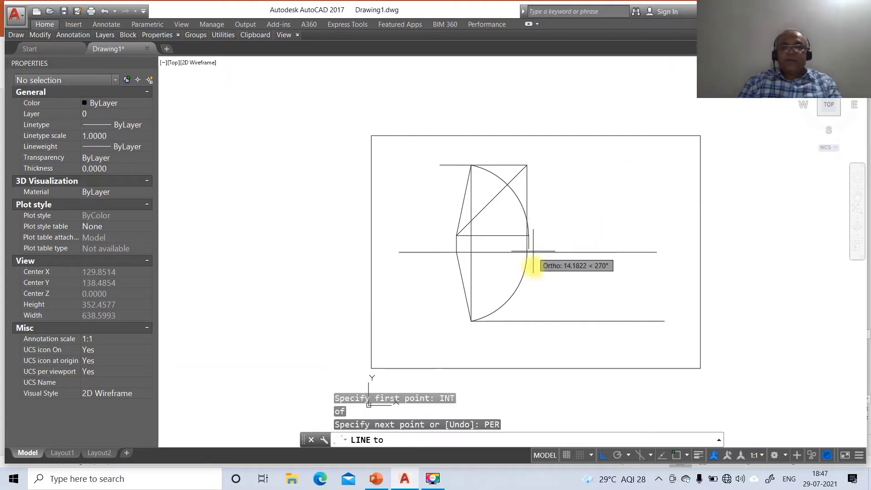
{"action": "left_click", "coordinate": [537, 320]}
Step: Draw the inclined true-length line from the foot of the new projector to the top view's starting point on XY
{"action": "type", "text": "INT"}
{"action": "key", "text": "Return"}
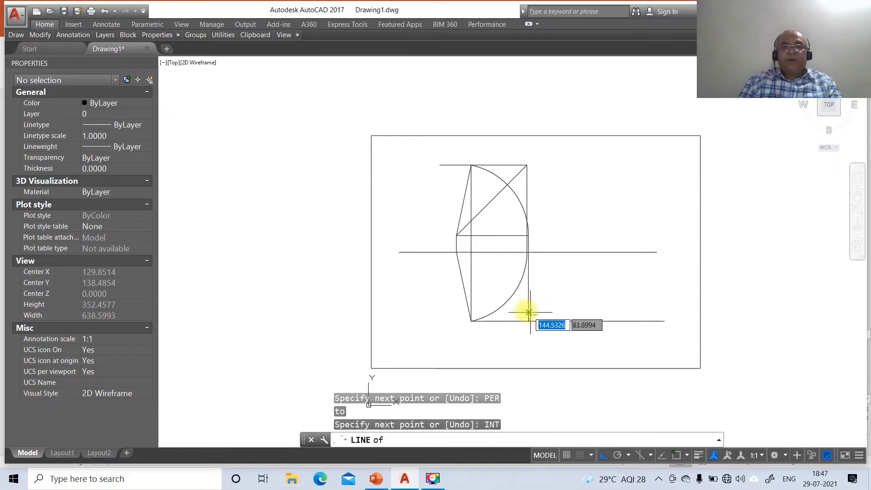
{"action": "left_click", "coordinate": [453, 252]}
{"action": "key", "text": "Return"}
Step: Extend the lower locus line to the left border edge and the upper locus line to the right border edge
{"action": "type", "text": "EX"}
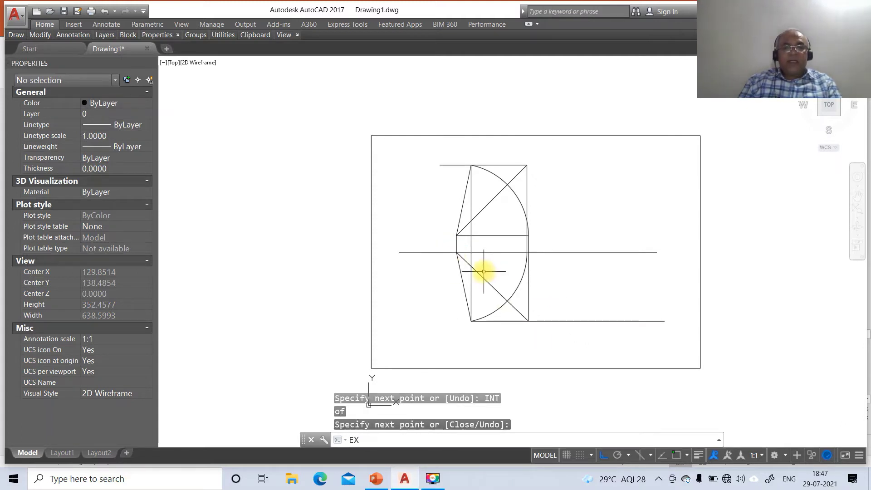
{"action": "key", "text": "Return"}
{"action": "left_click", "coordinate": [372, 318]}
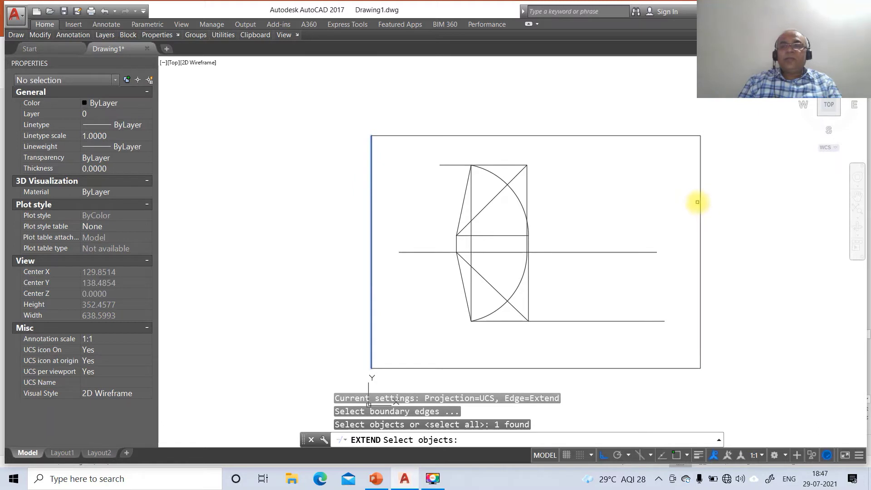
{"action": "left_click", "coordinate": [702, 204]}
{"action": "key", "text": "Return"}
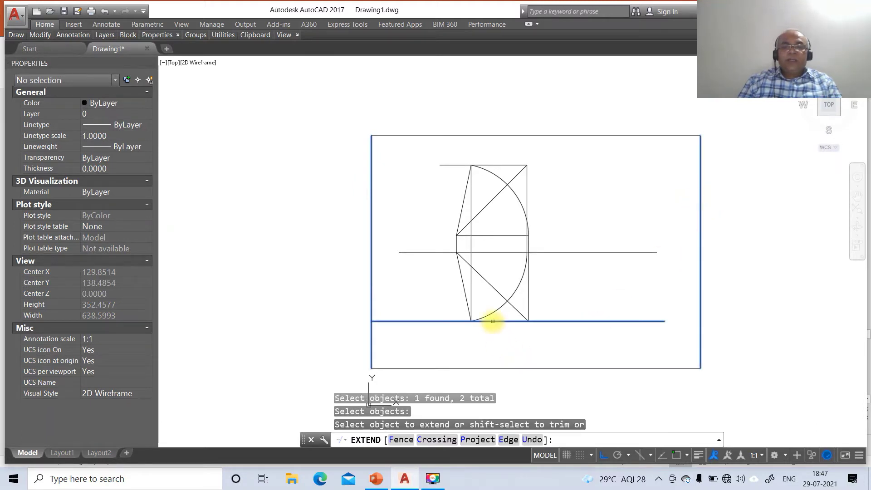
{"action": "left_click", "coordinate": [493, 321]}
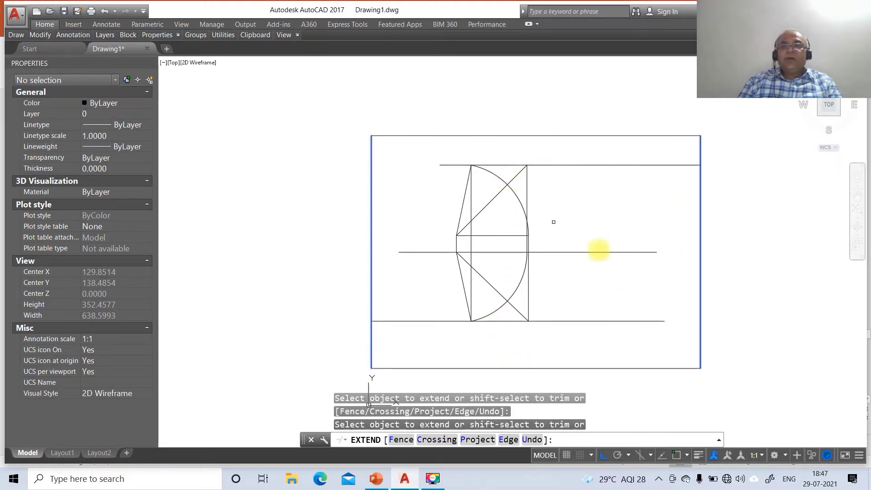
{"action": "key", "text": "Return"}
Step: Shorten the XY line at both ends with Break, leaving short overhangs beyond the views
{"action": "type", "text": "br"}
{"action": "key", "text": "Return"}
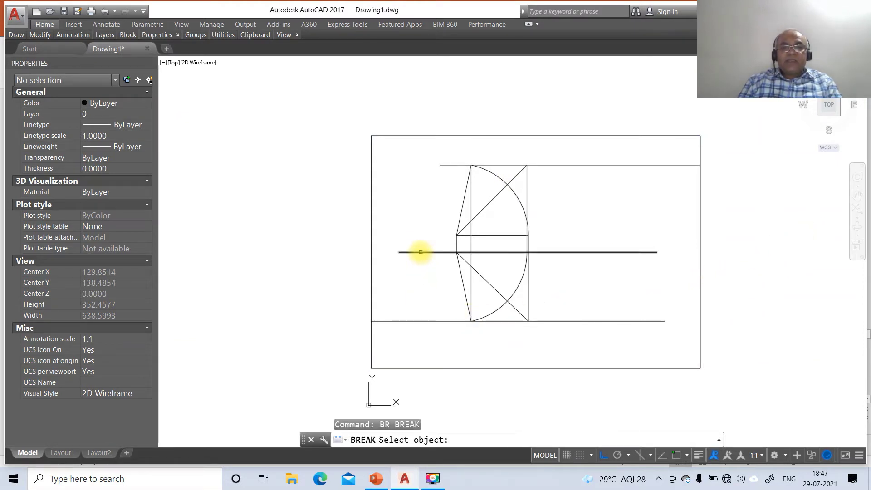
{"action": "left_click", "coordinate": [422, 252]}
{"action": "left_click", "coordinate": [342, 272]}
{"action": "key", "text": "Return"}
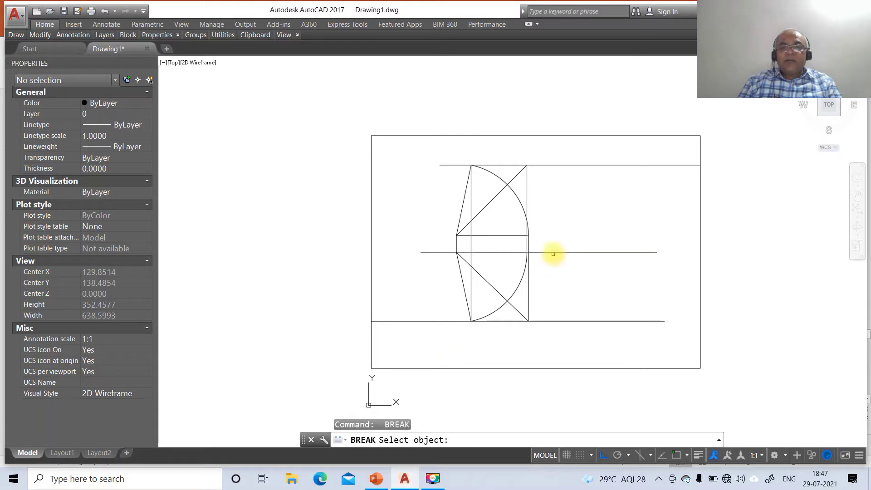
{"action": "left_click", "coordinate": [553, 252]}
{"action": "left_click", "coordinate": [680, 269]}
Step: Shorten the upper locus line at both ends with Break, leaving short overhangs beyond the front view
{"action": "key", "text": "Return"}
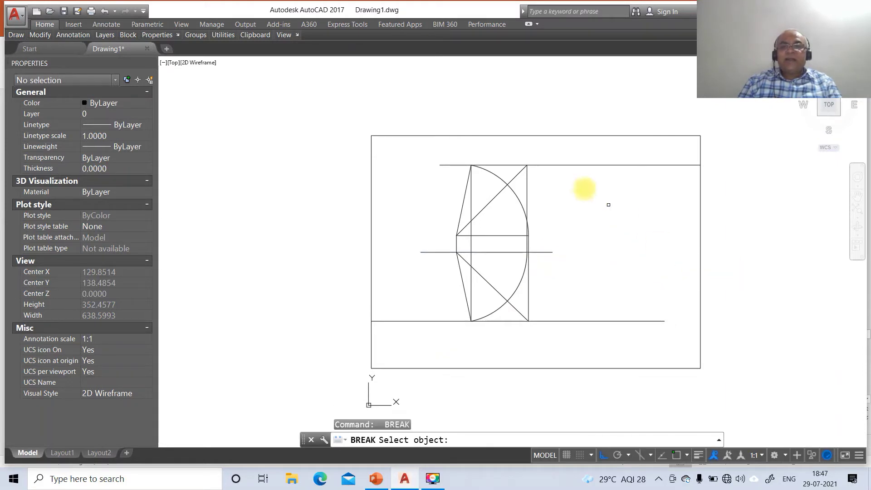
{"action": "left_click", "coordinate": [554, 163]}
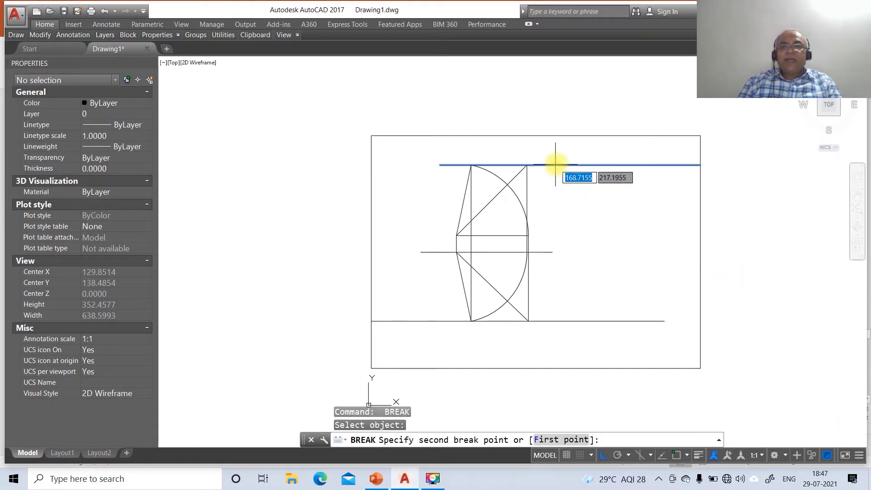
{"action": "left_click", "coordinate": [753, 175]}
{"action": "key", "text": "Return"}
{"action": "left_click", "coordinate": [447, 166]}
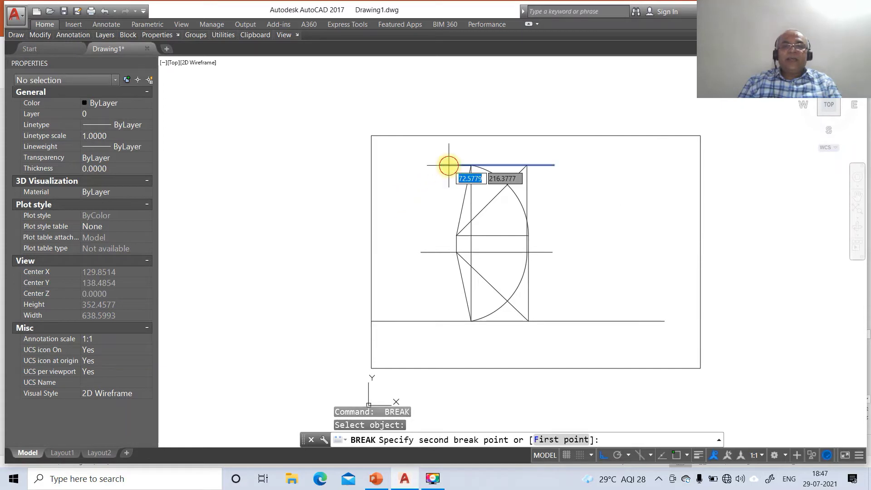
{"action": "left_click", "coordinate": [361, 188]}
Step: Shorten the lower locus line at both ends with Break, leaving short overhangs beyond the top view
{"action": "key", "text": "Return"}
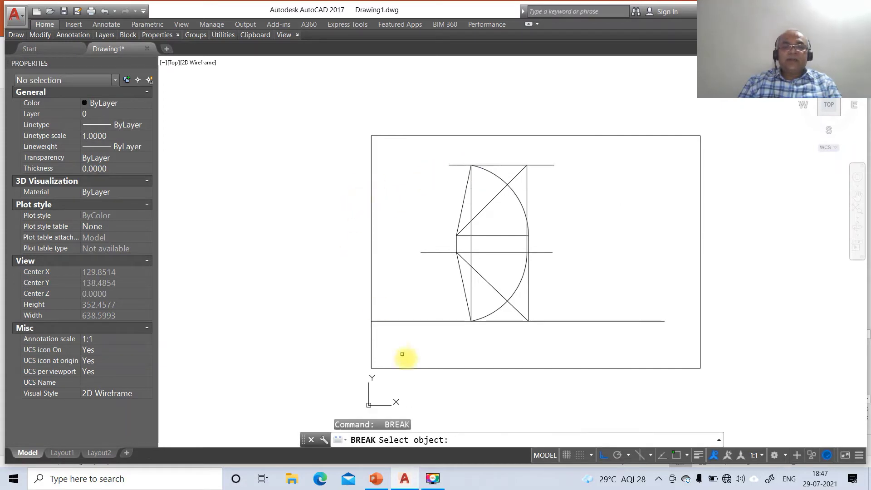
{"action": "left_click", "coordinate": [440, 322]}
{"action": "left_click", "coordinate": [287, 350]}
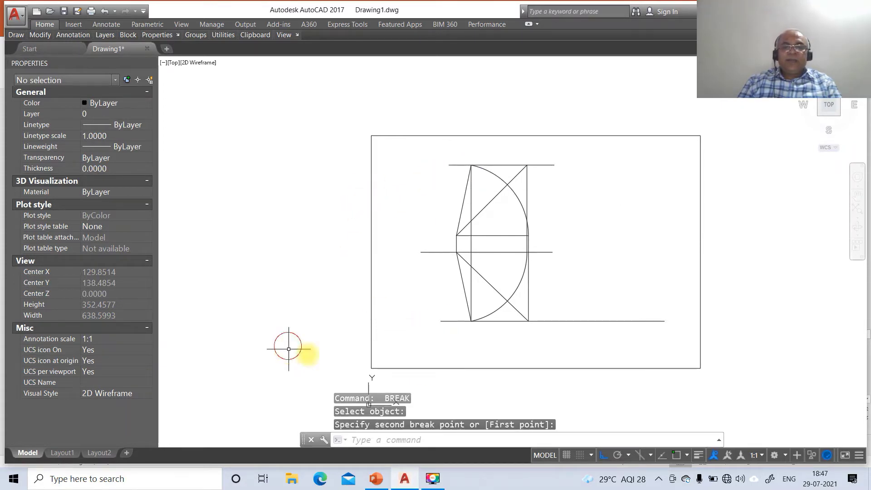
{"action": "key", "text": "Return"}
{"action": "left_click", "coordinate": [551, 322]}
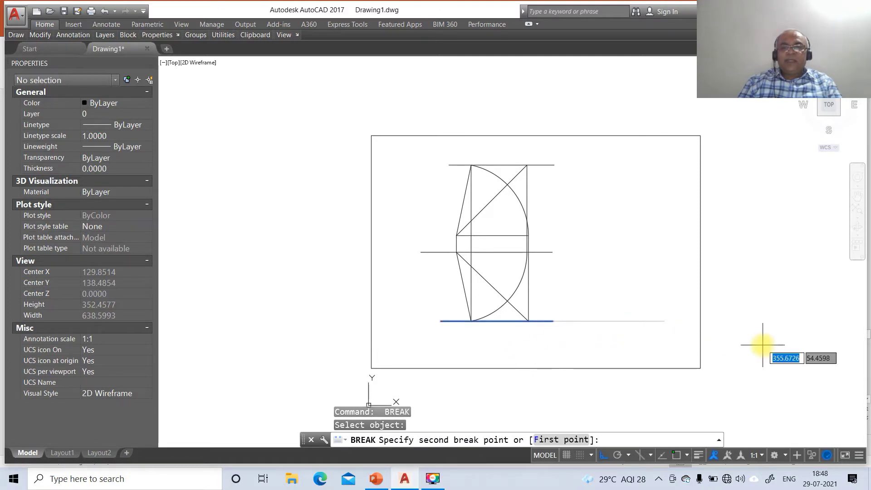
{"action": "left_click", "coordinate": [720, 350]}
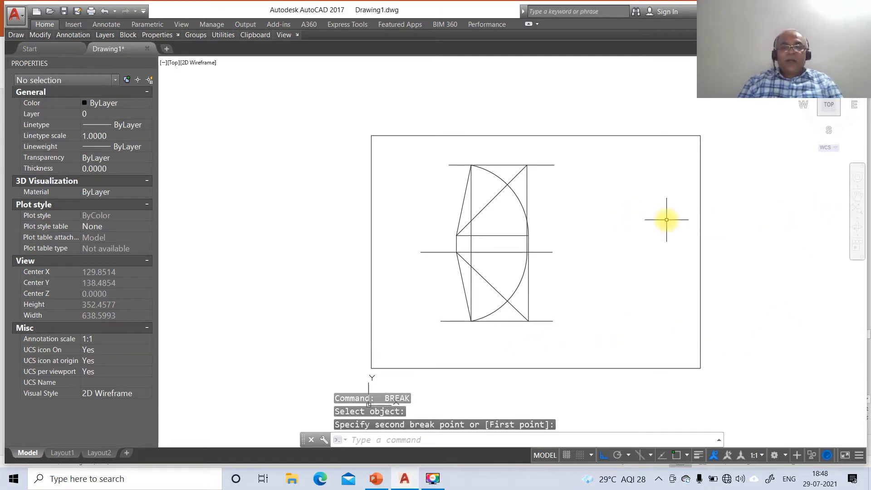
Step: Move the upper and lower locus lines to the LOCUS layer
{"action": "type", "text": "z"}
{"action": "key", "text": "Return"}
{"action": "type", "text": "w"}
{"action": "key", "text": "Return"}
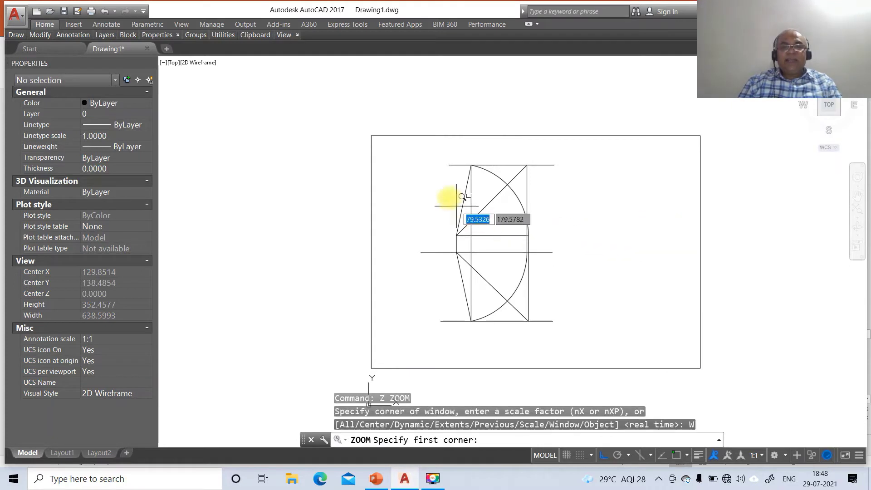
{"action": "left_click", "coordinate": [392, 138]}
{"action": "left_click", "coordinate": [625, 383]}
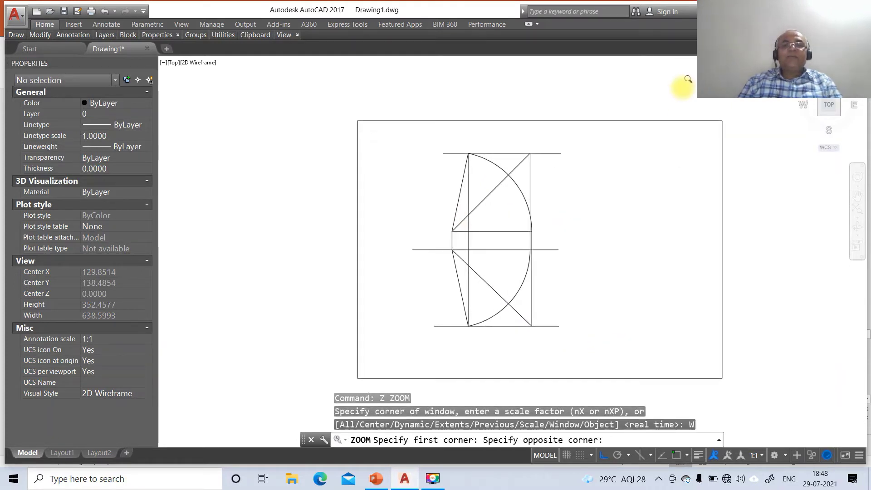
{"action": "left_click", "coordinate": [511, 99]}
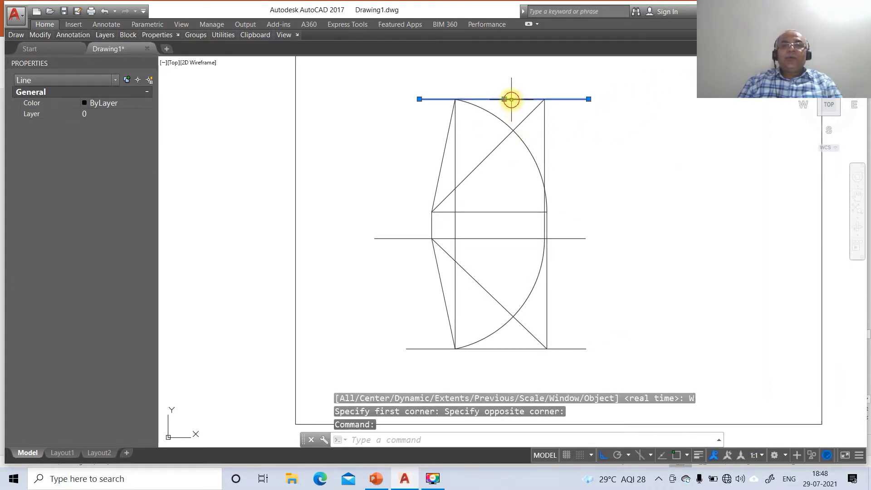
{"action": "left_click_drag", "start_coordinate": [566, 347], "coordinate": [555, 359]}
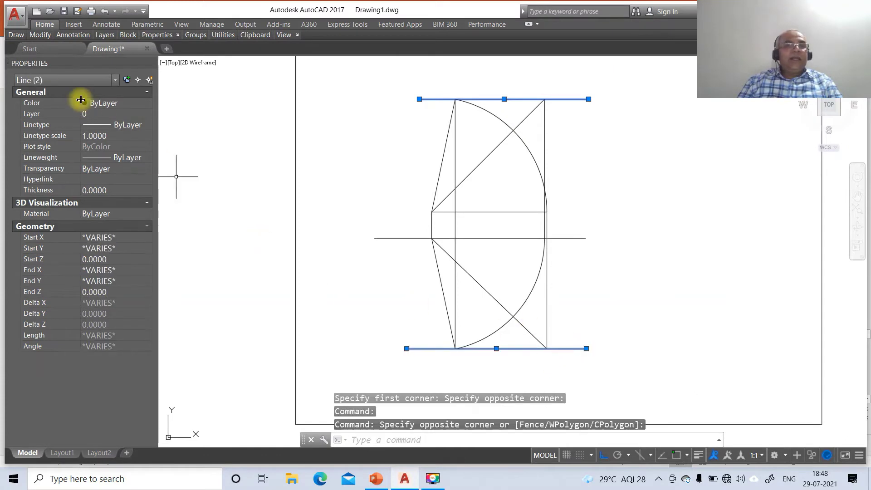
{"action": "left_click", "coordinate": [145, 114]}
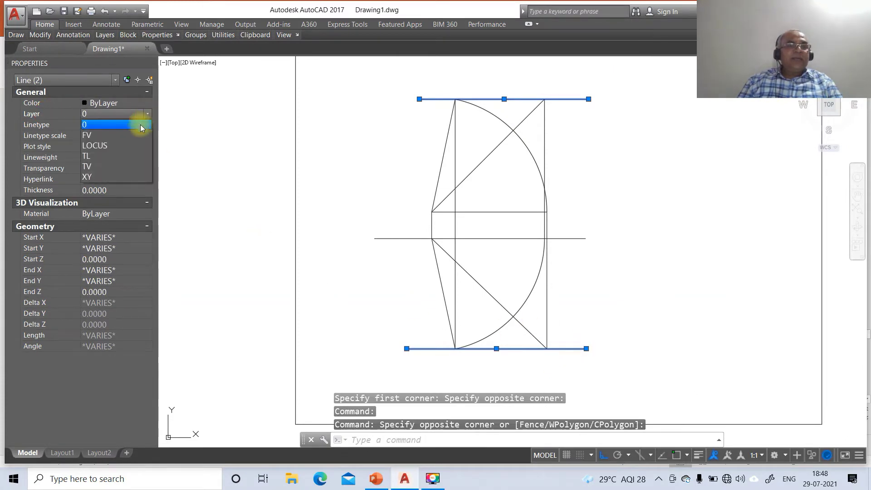
{"action": "left_click", "coordinate": [110, 146]}
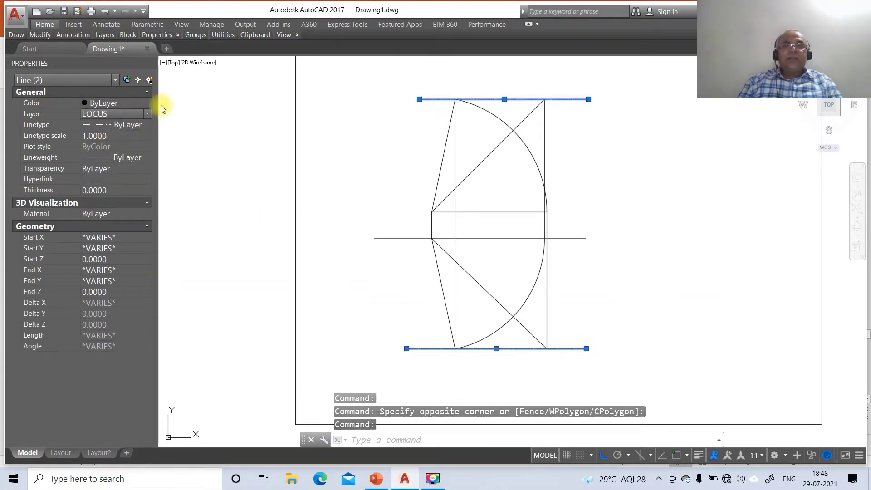
Step: Set the linetype scale of the two locus lines to 10
{"action": "left_click", "coordinate": [87, 136]}
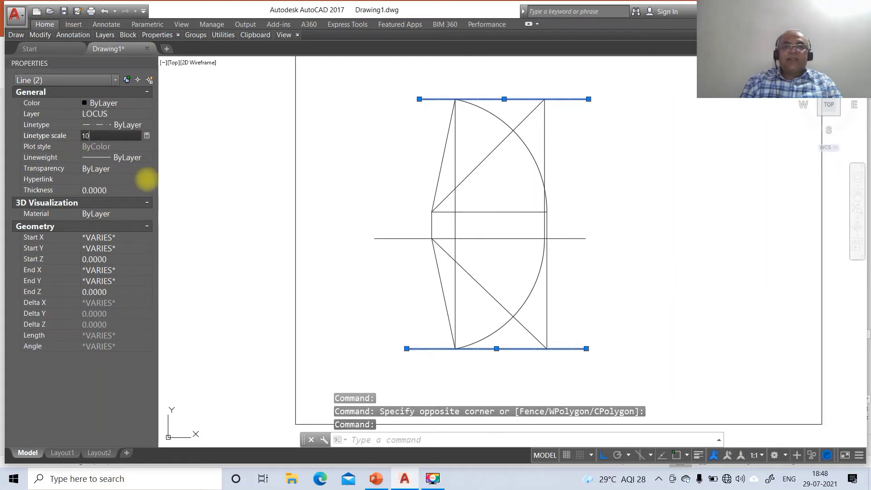
{"action": "type", "text": "10"}
{"action": "key", "text": "Return"}
{"action": "key", "text": "Escape"}
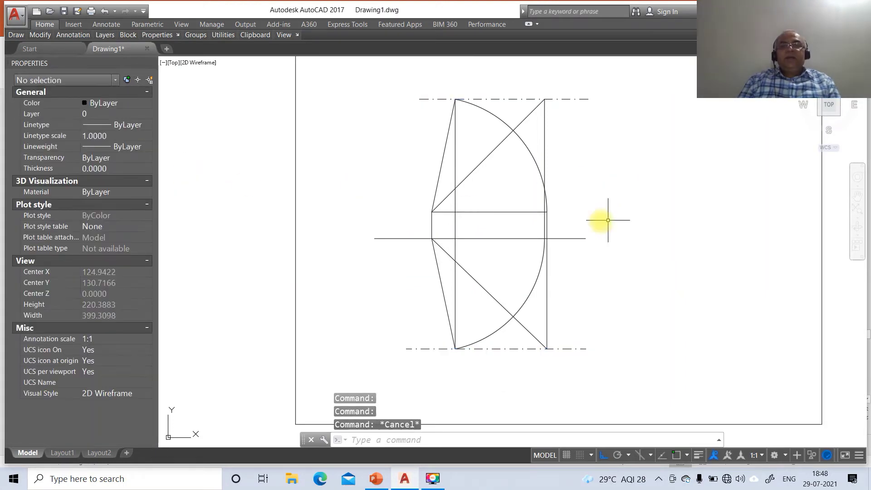
Step: Move the two inclined 90 mm true-length lines to the TL layer and turn on lineweight display
{"action": "left_click", "coordinate": [489, 157]}
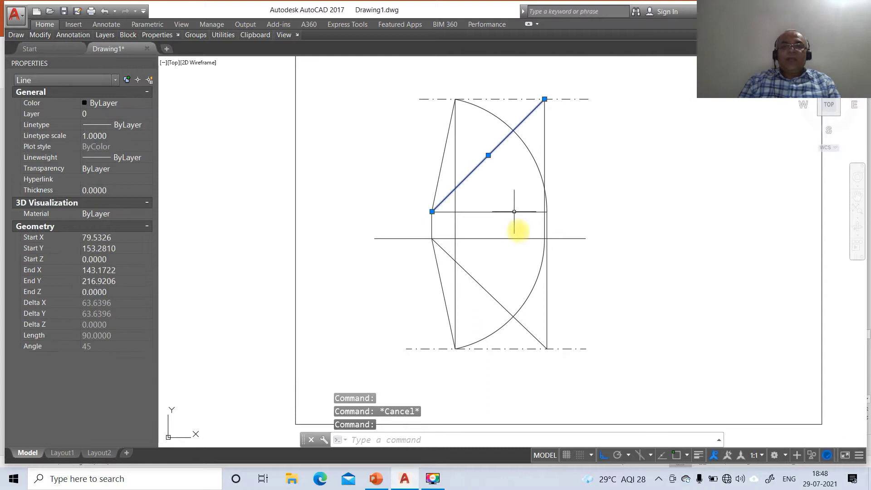
{"action": "left_click", "coordinate": [486, 290]}
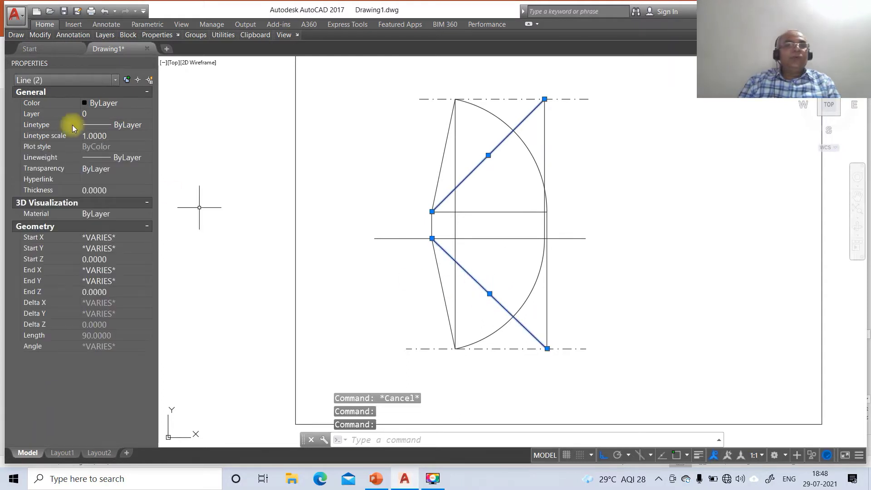
{"action": "left_click", "coordinate": [147, 113]}
{"action": "left_click", "coordinate": [100, 153]}
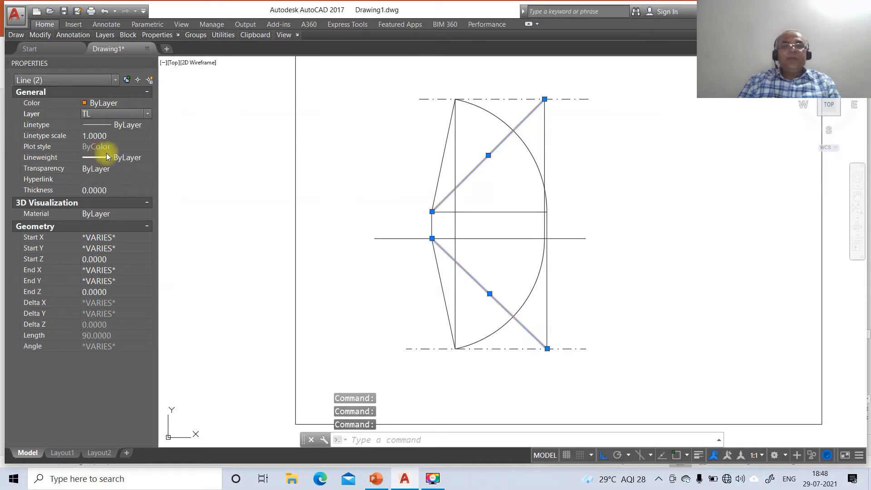
{"action": "left_click", "coordinate": [697, 456]}
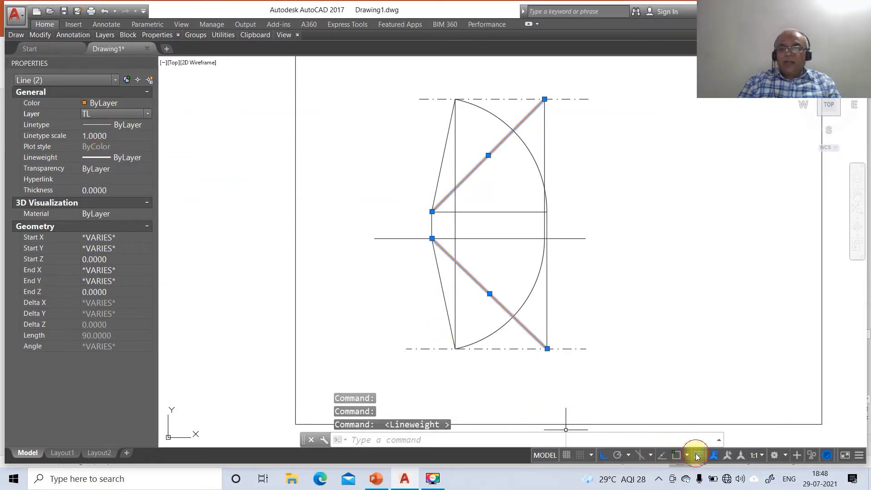
{"action": "key", "text": "Escape"}
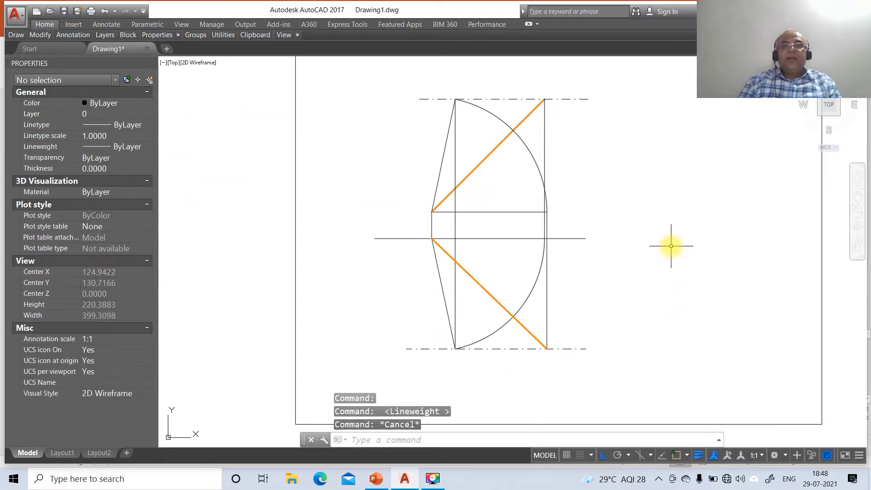
Step: Move the steep front view line above the XY line to the FV layer
{"action": "left_click", "coordinate": [435, 192]}
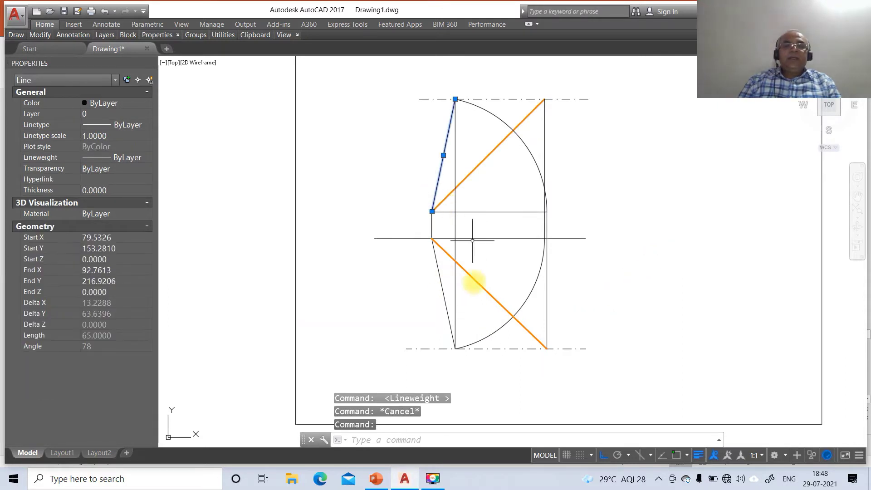
{"action": "left_click", "coordinate": [146, 113]}
{"action": "left_click", "coordinate": [123, 132]}
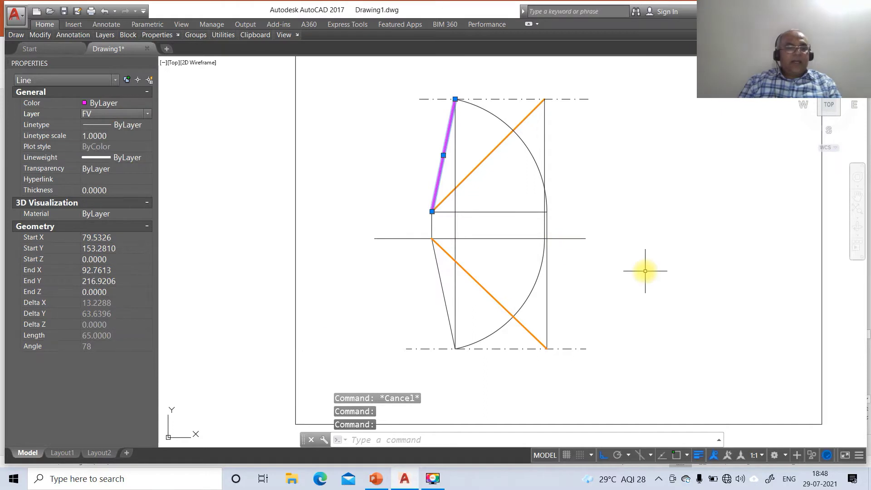
{"action": "key", "text": "Escape"}
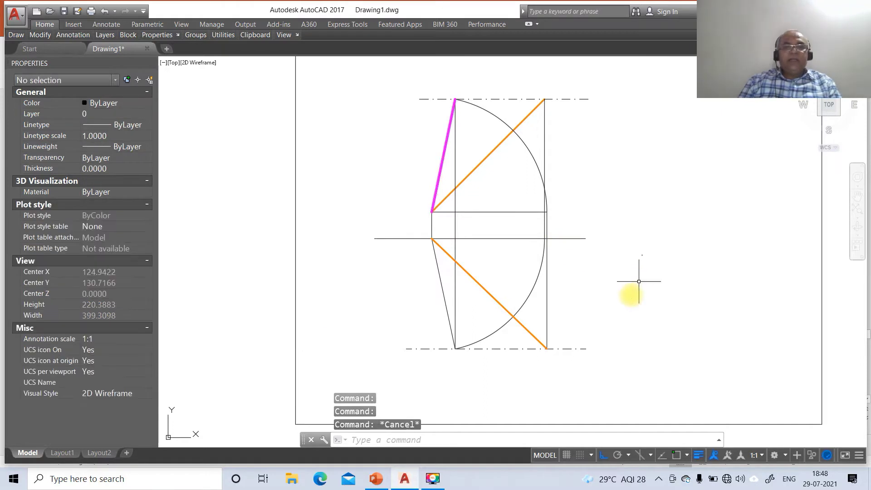
Step: Move the steep top view line below the XY line to the TV layer
{"action": "left_click", "coordinate": [444, 293]}
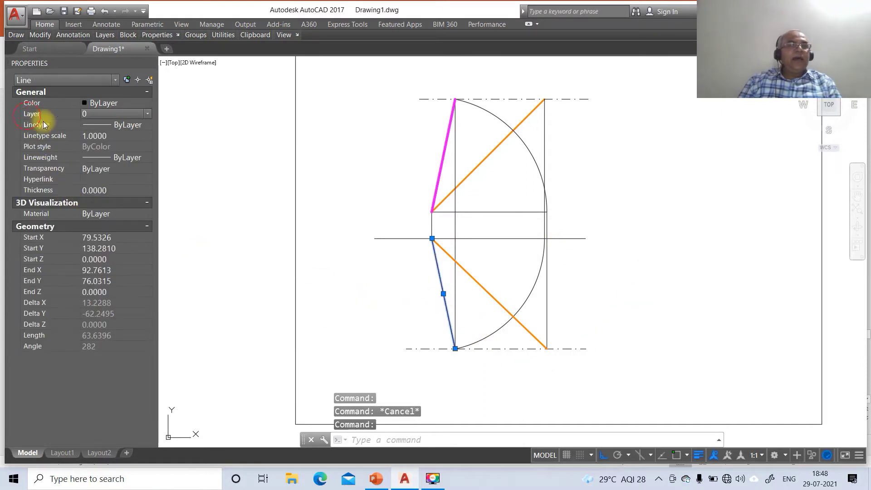
{"action": "left_click", "coordinate": [145, 114]}
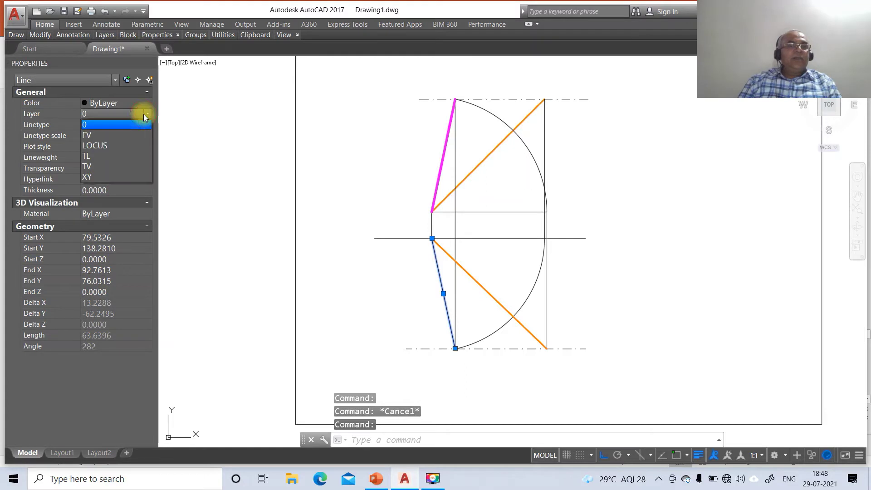
{"action": "left_click", "coordinate": [110, 165]}
{"action": "key", "text": "Escape"}
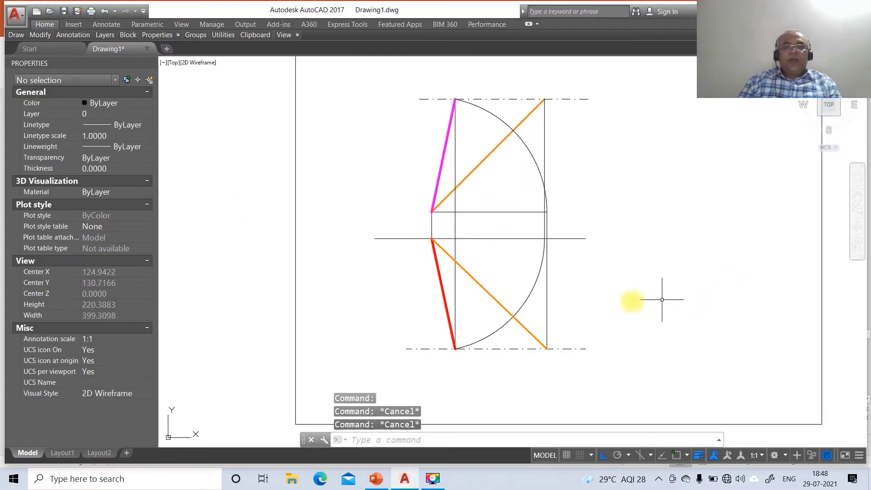
Step: Move the long horizontal reference line between the two views to the XY layer
{"action": "left_click", "coordinate": [505, 239]}
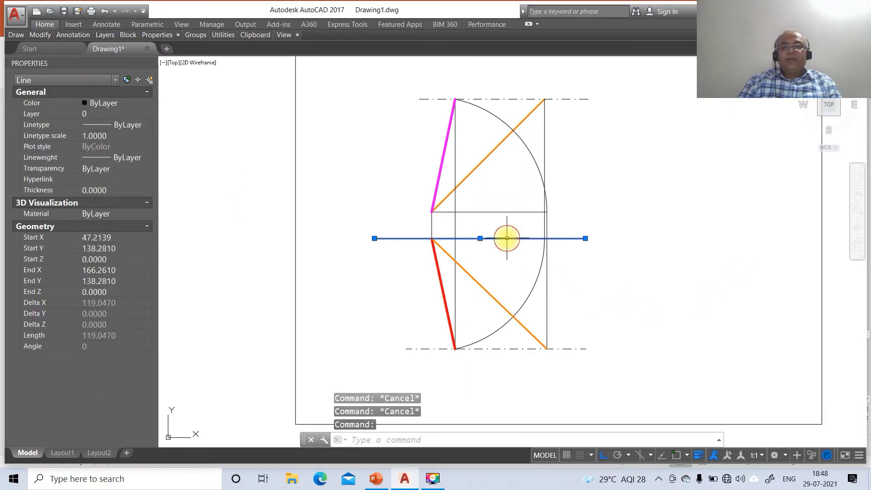
{"action": "left_click", "coordinate": [56, 114]}
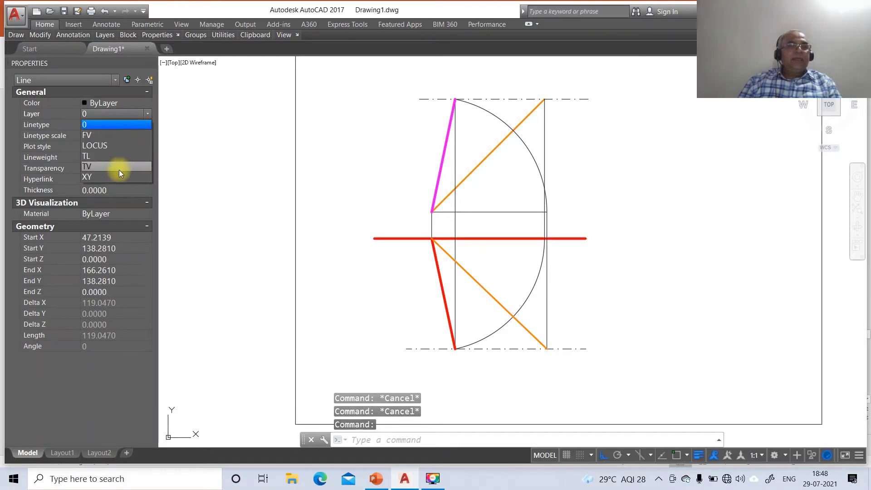
{"action": "left_click", "coordinate": [117, 176]}
{"action": "key", "text": "Escape"}
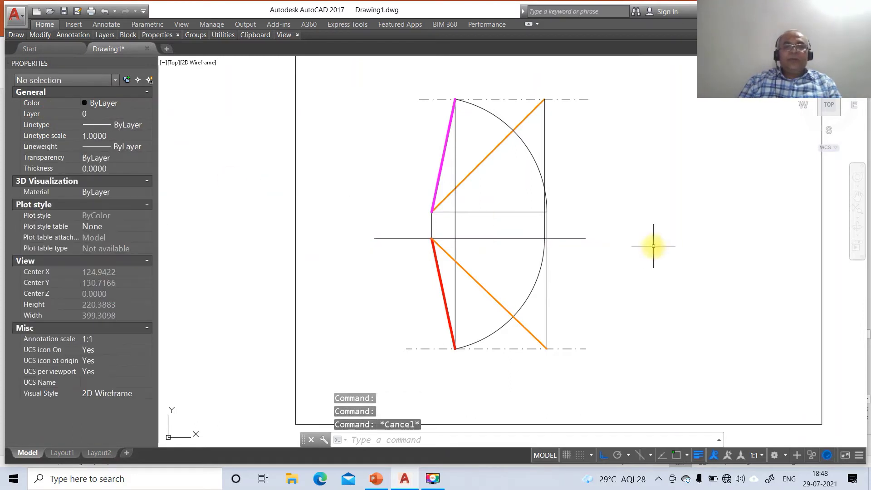
Step: Modify the Standard dimension style with linear precision 0 and angular precision 0.00
{"action": "type", "text": "DDIM"}
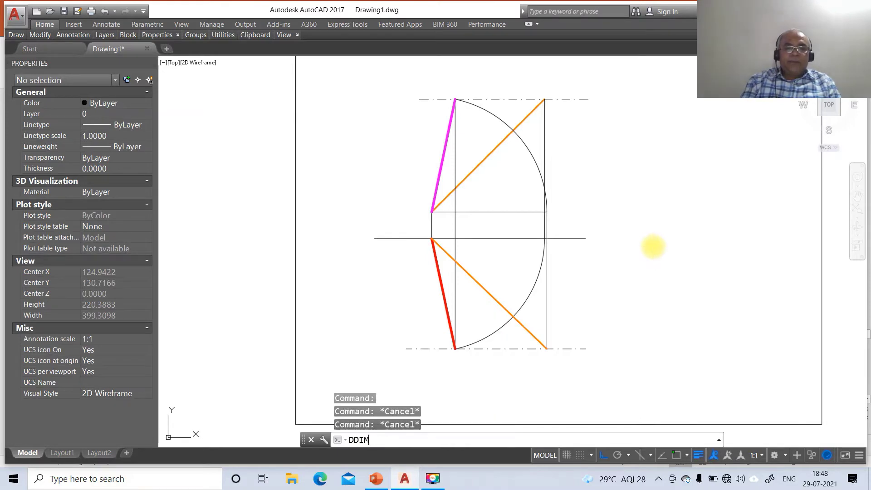
{"action": "key", "text": "Return"}
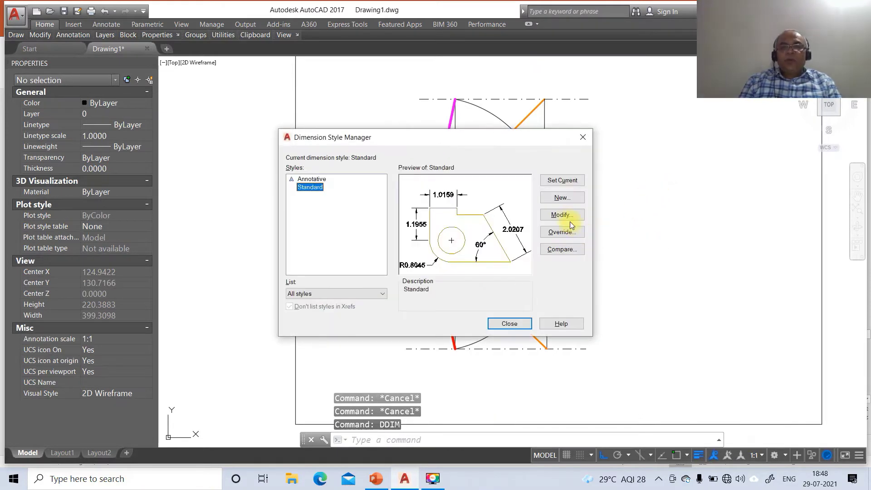
{"action": "left_click", "coordinate": [568, 214]}
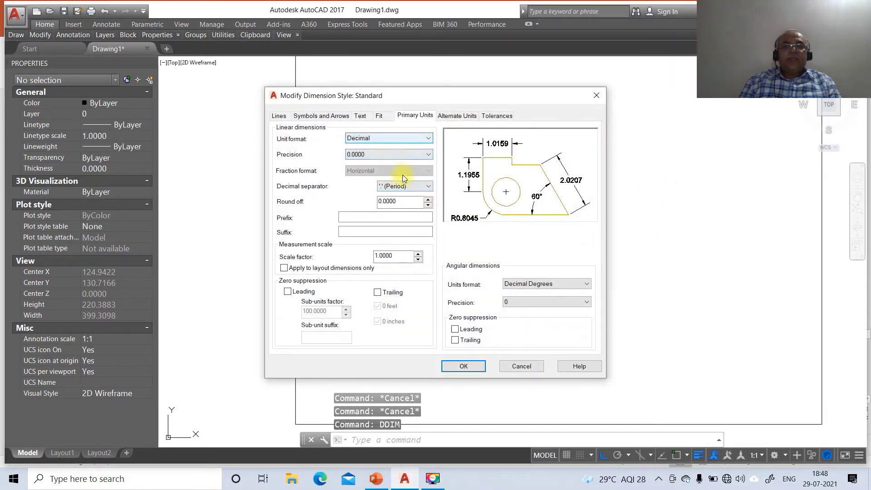
{"action": "left_click", "coordinate": [406, 153]}
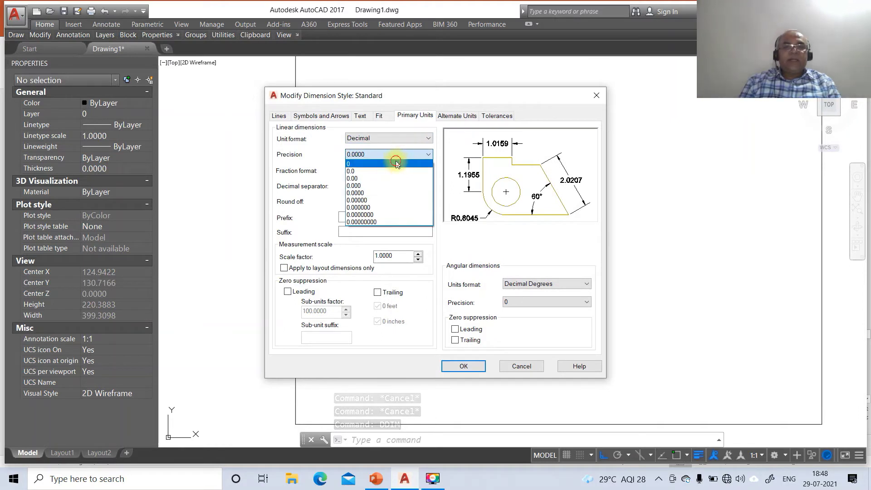
{"action": "left_click", "coordinate": [396, 163]}
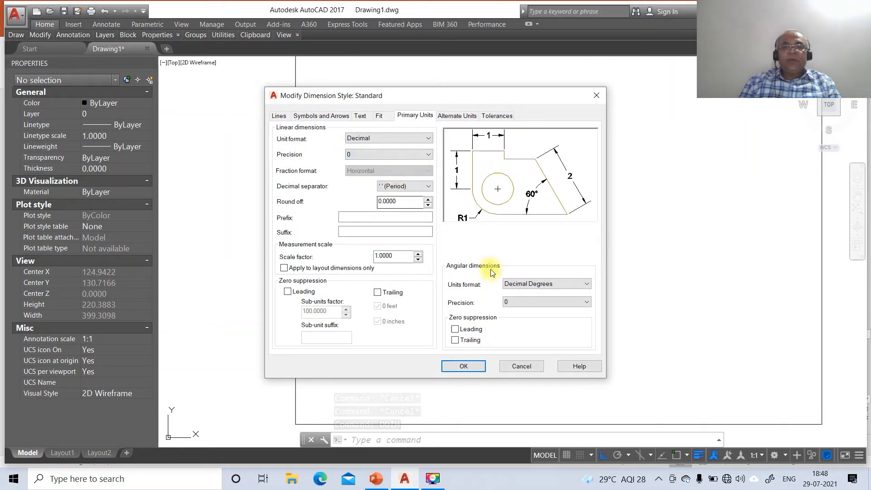
{"action": "left_click", "coordinate": [526, 303]}
{"action": "left_click", "coordinate": [520, 325]}
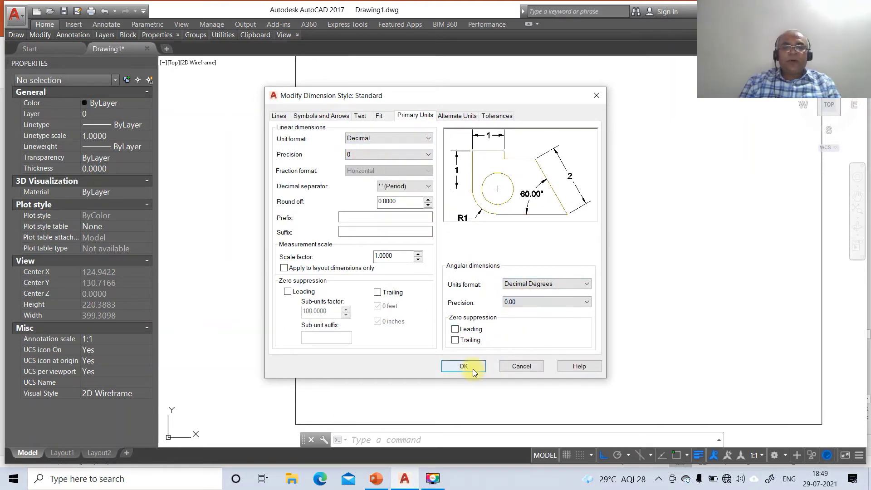
Step: Set the dimension text height to 3, aligned with the dimension line, vertical placement Above, and offset from dimension line 2
{"action": "left_click", "coordinate": [359, 116]}
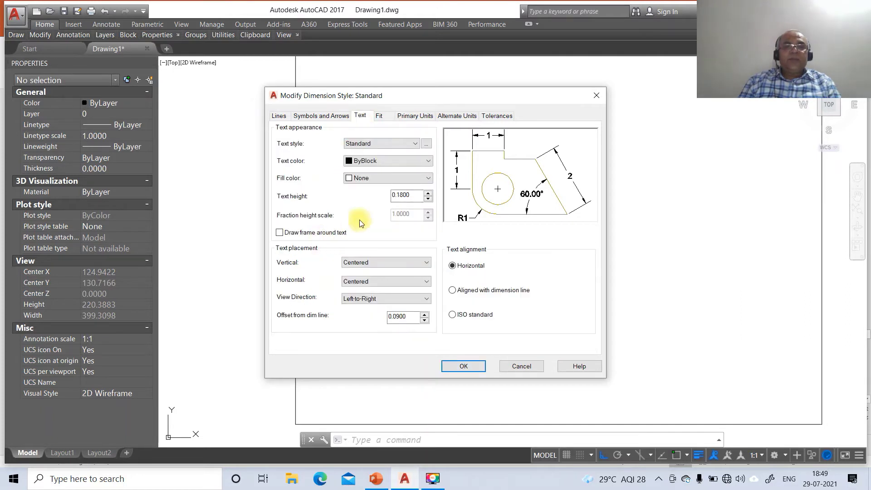
{"action": "double_click", "coordinate": [408, 196]}
{"action": "type", "text": "3"}
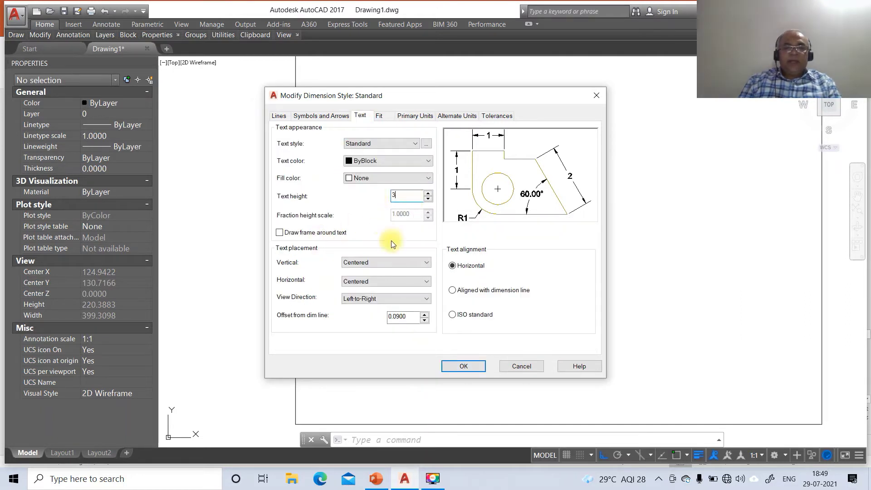
{"action": "left_click", "coordinate": [452, 290]}
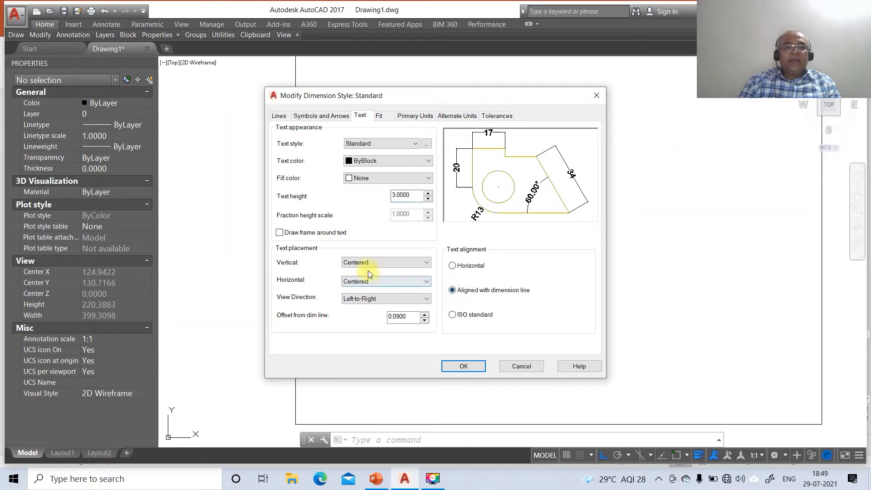
{"action": "left_click", "coordinate": [423, 266]}
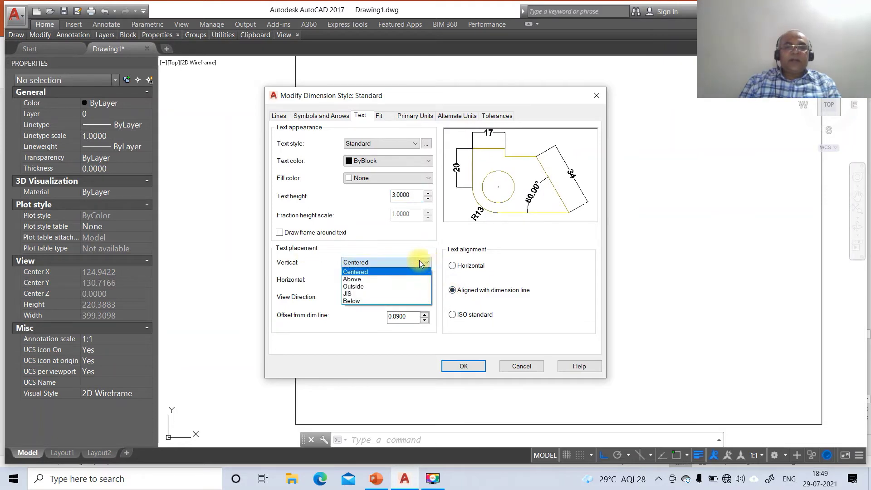
{"action": "left_click", "coordinate": [386, 280]}
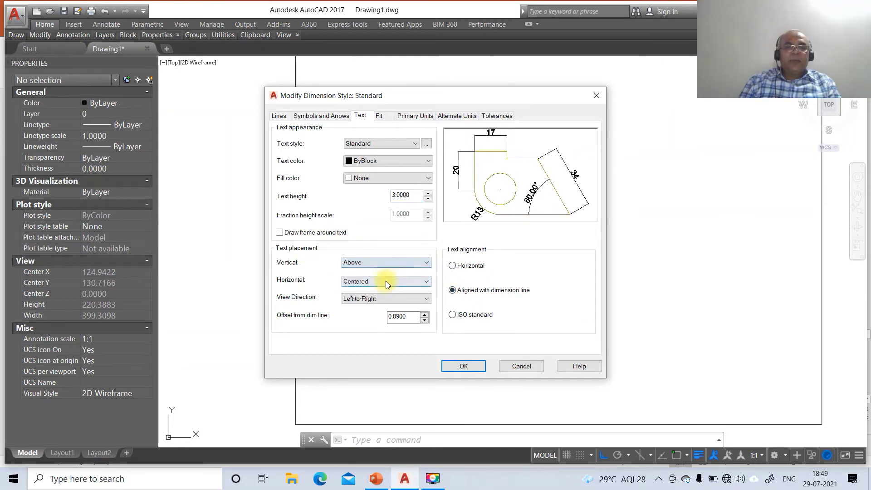
{"action": "double_click", "coordinate": [408, 319]}
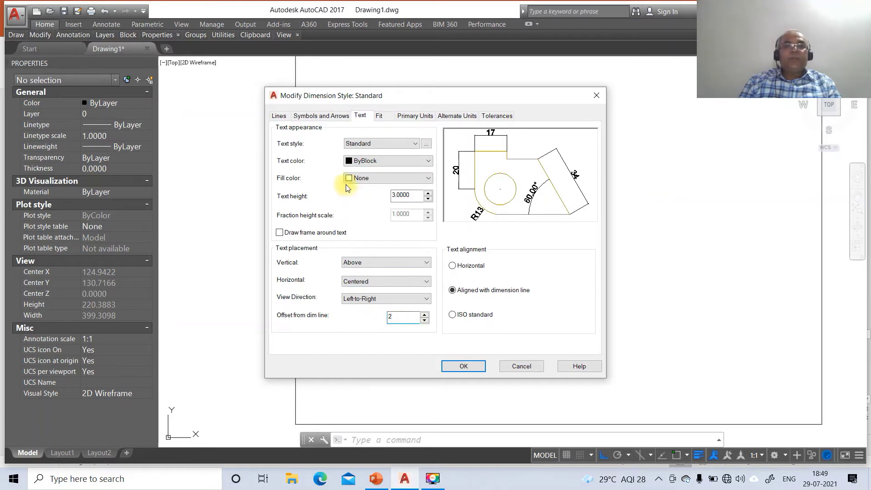
Step: Set the dimension arrow size to 3 and the extension line offset from origin to 2, and accept the style
{"action": "left_click", "coordinate": [320, 116]}
{"action": "double_click", "coordinate": [301, 231]}
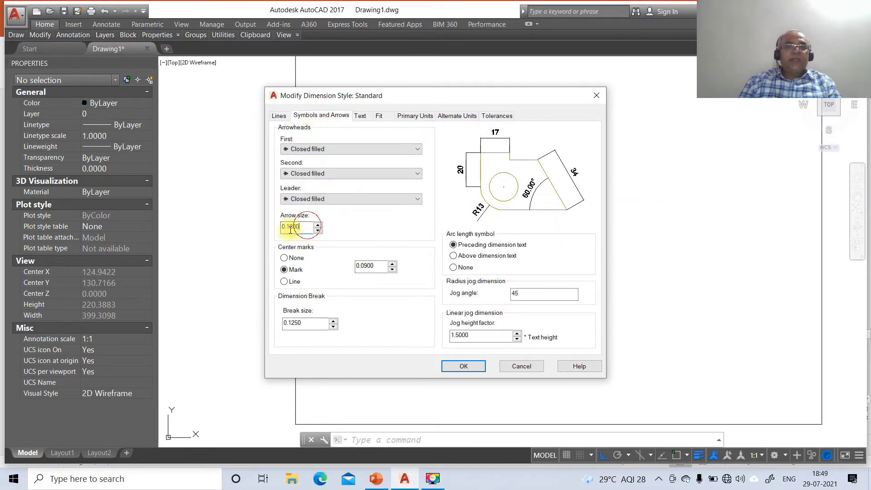
{"action": "type", "text": "3"}
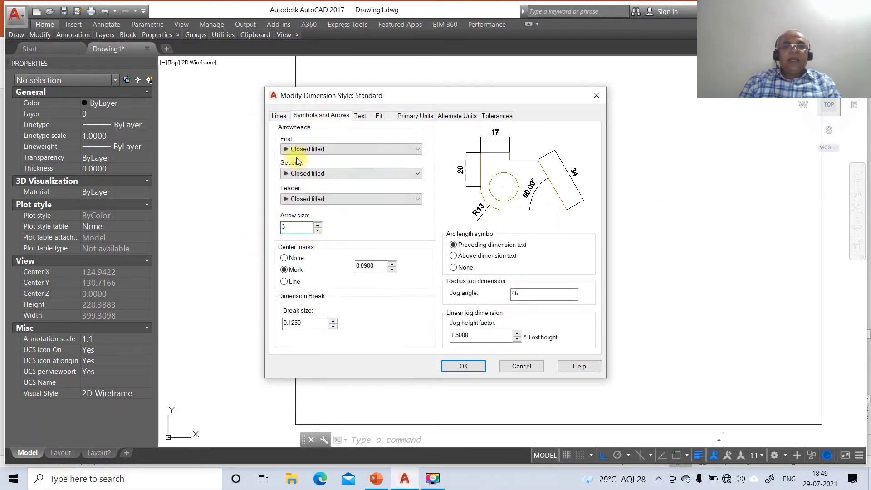
{"action": "left_click", "coordinate": [279, 115]}
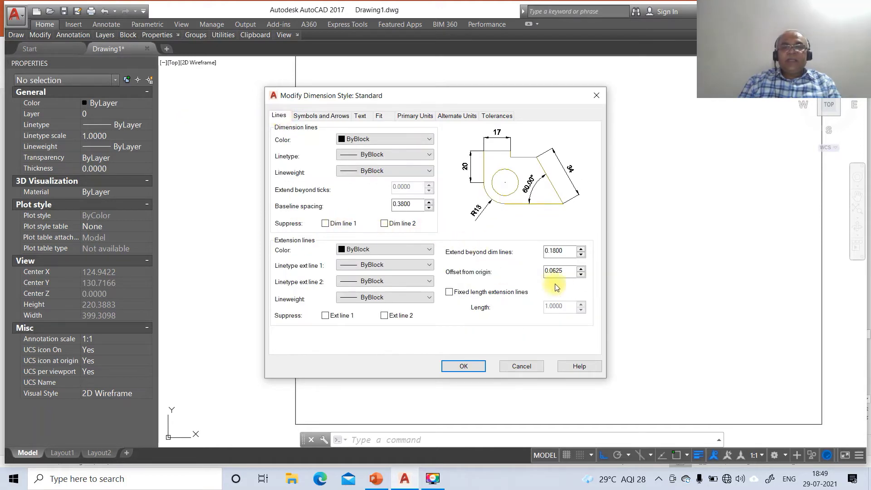
{"action": "double_click", "coordinate": [555, 271]}
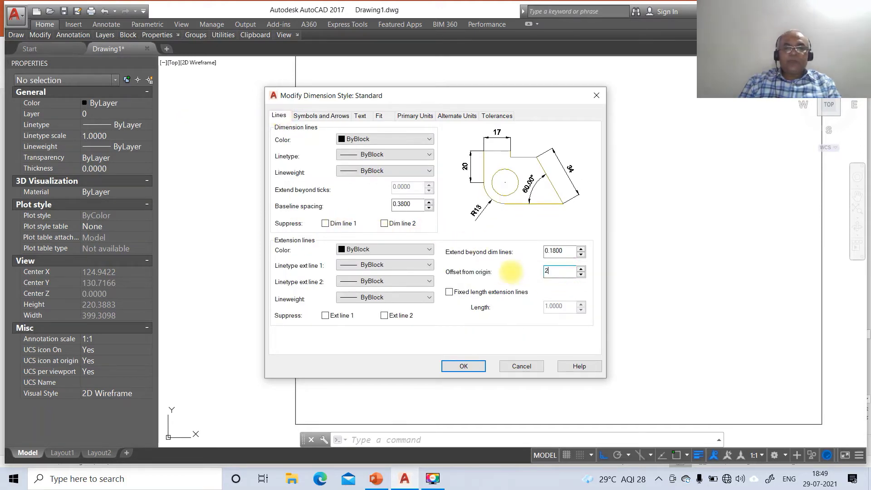
{"action": "left_click", "coordinate": [463, 366]}
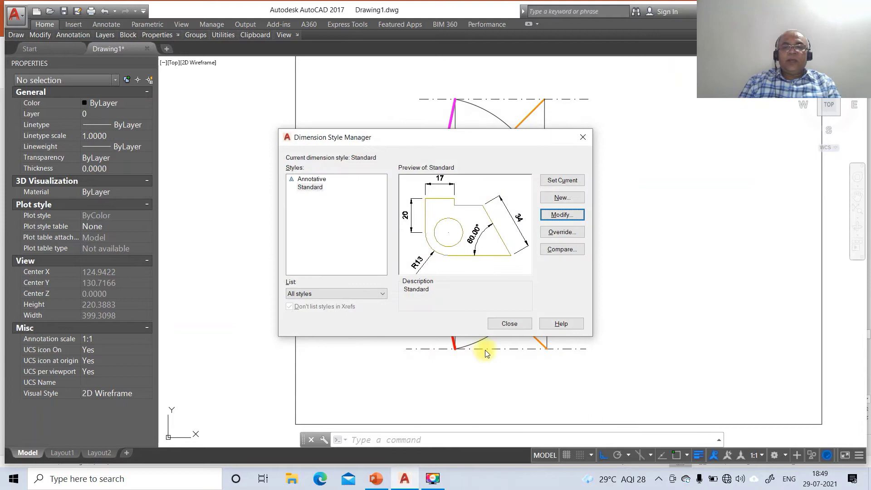
{"action": "left_click", "coordinate": [508, 325]}
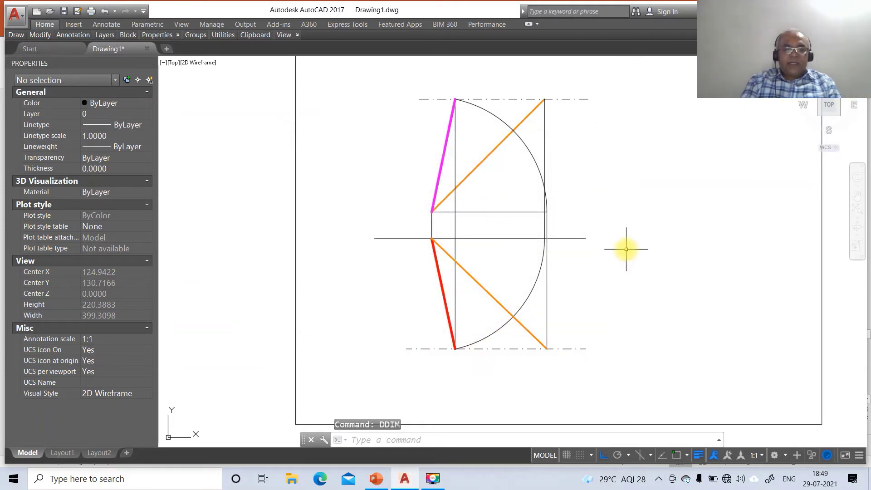
Step: Dimension the vertical distance from the XY line to the lower end of the front view using intersection snaps, placed left of the projector
{"action": "type", "text": "DIM"}
{"action": "key", "text": "Return"}
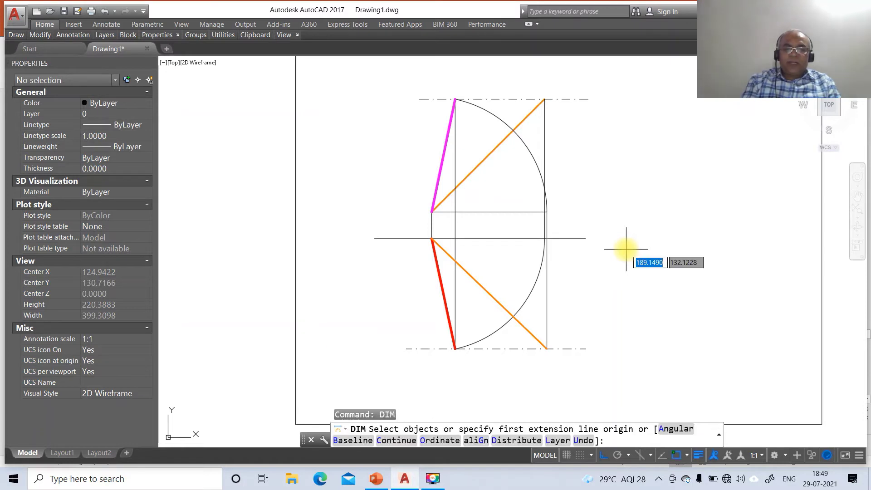
{"action": "type", "text": "INT"}
{"action": "key", "text": "Return"}
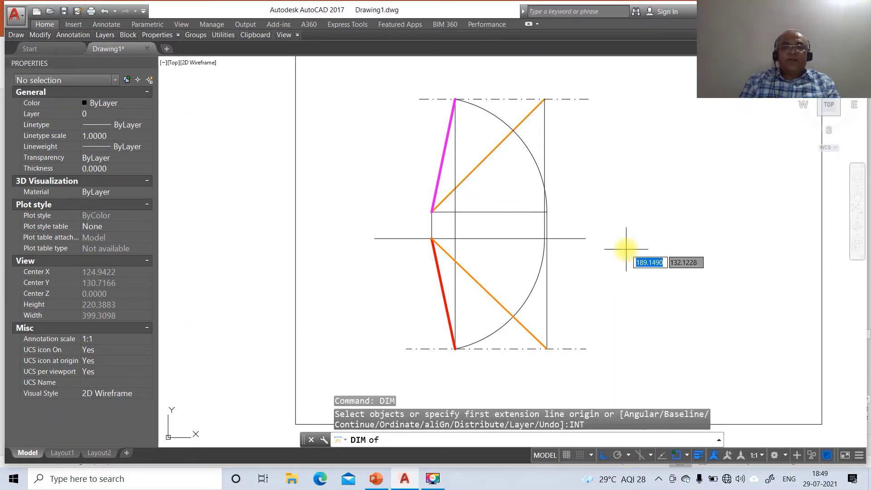
{"action": "left_click", "coordinate": [431, 238]}
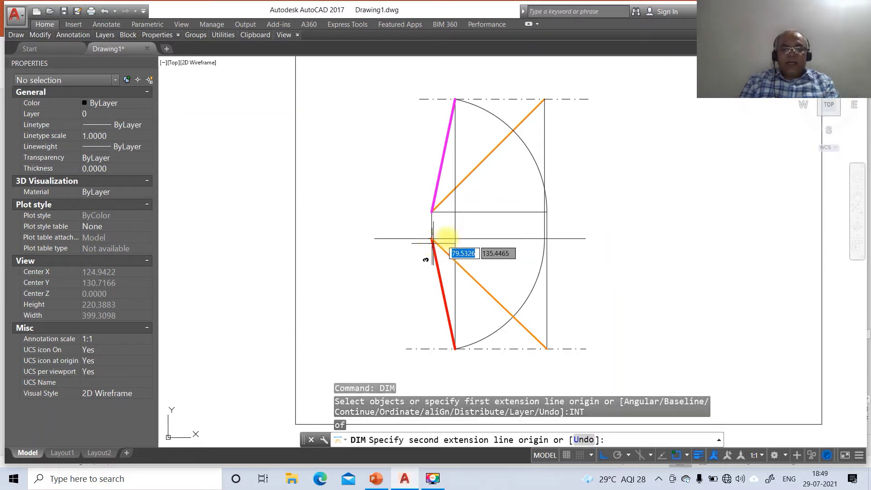
{"action": "type", "text": "INT"}
{"action": "key", "text": "Return"}
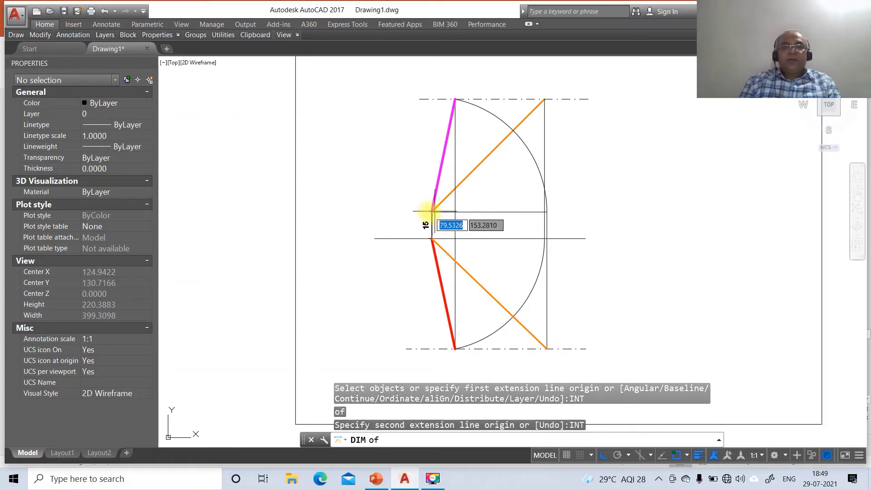
{"action": "left_click", "coordinate": [428, 213]}
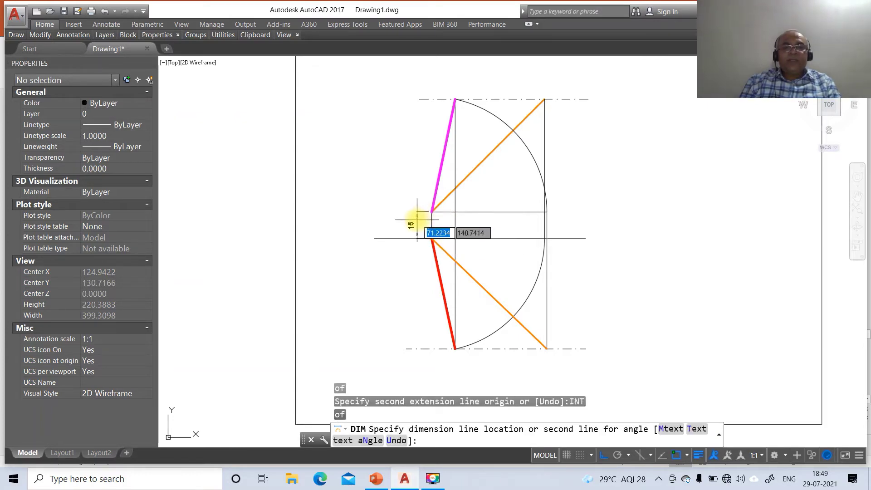
{"action": "left_click", "coordinate": [415, 219]}
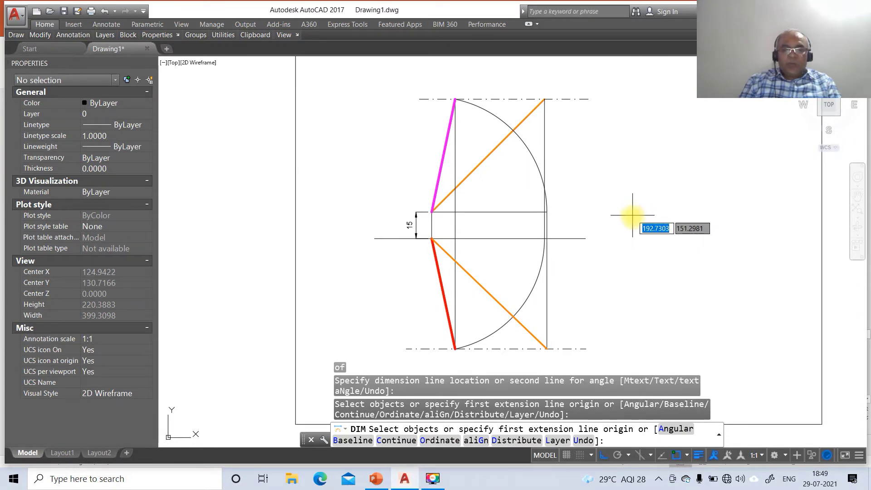
Step: Turn Ortho off and add an aligned dimension along the magenta front view line using intersection snaps, placed left of the line
{"action": "left_click", "coordinate": [603, 455]}
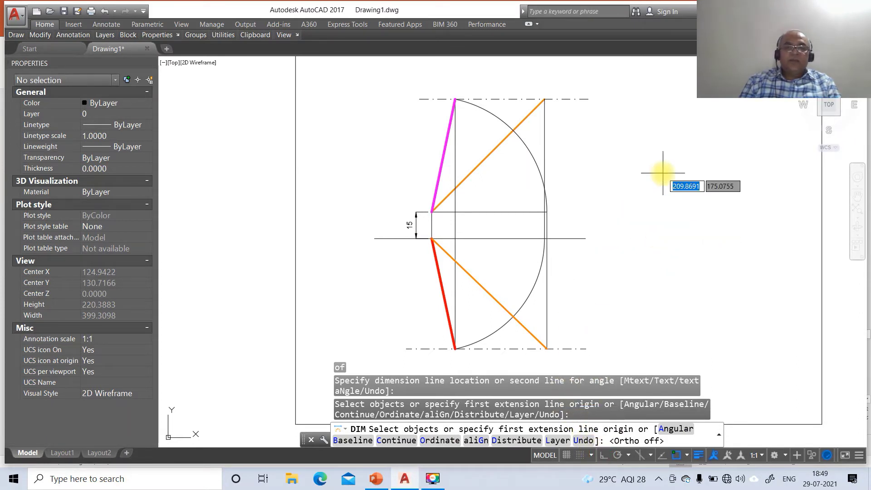
{"action": "type", "text": "int"}
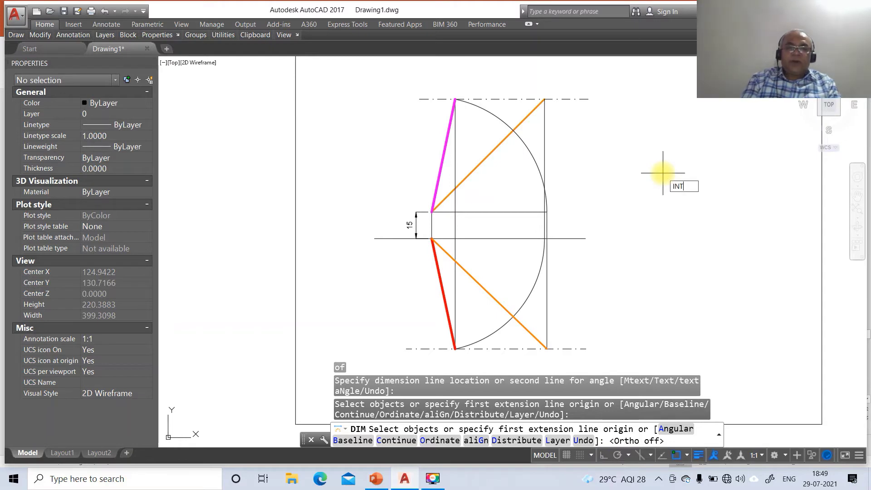
{"action": "key", "text": "Return"}
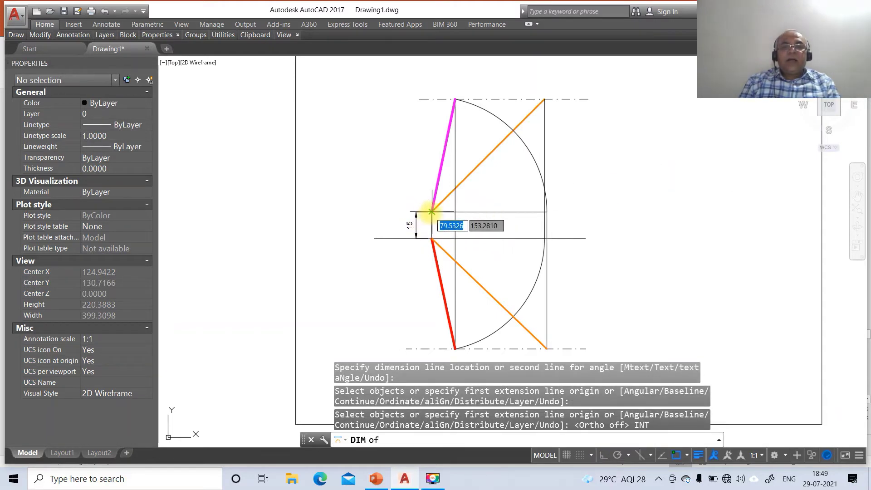
{"action": "left_click", "coordinate": [430, 212]}
{"action": "type", "text": "int"}
{"action": "key", "text": "Return"}
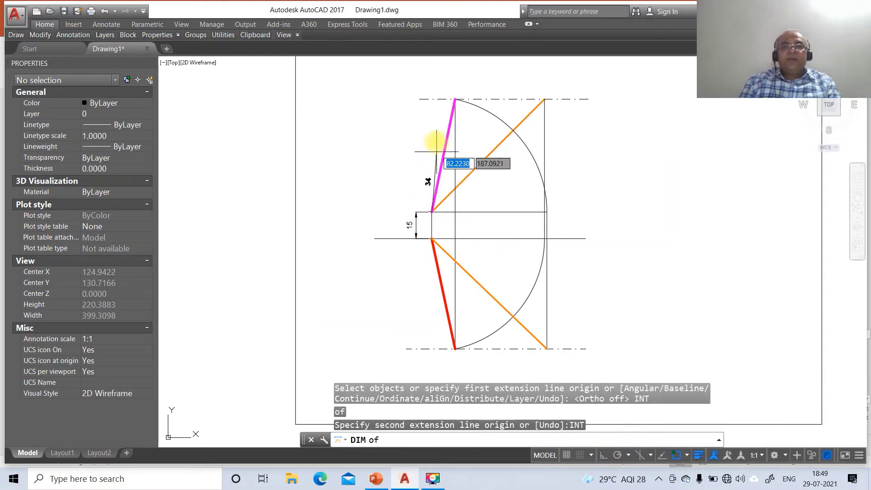
{"action": "left_click", "coordinate": [455, 99]}
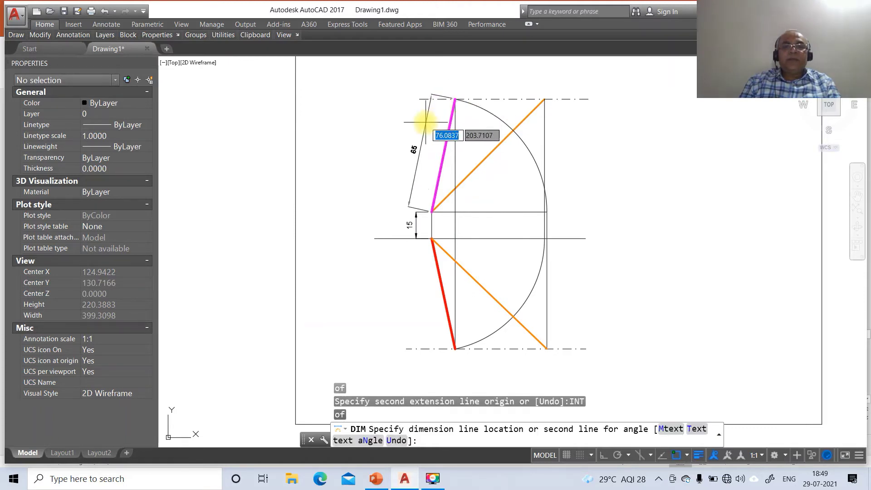
{"action": "left_click", "coordinate": [423, 122]}
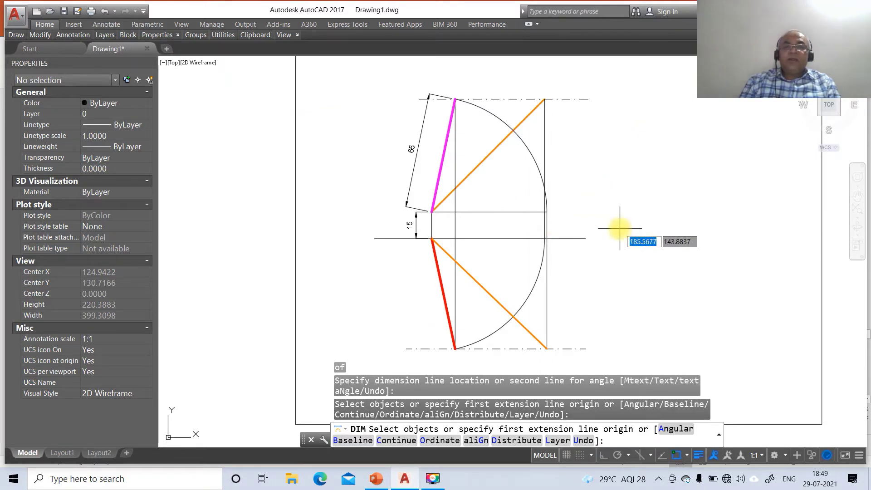
Step: Add an aligned dimension along the upper orange line using intersection snaps, placed outside the magenta line's dimension
{"action": "type", "text": "INT"}
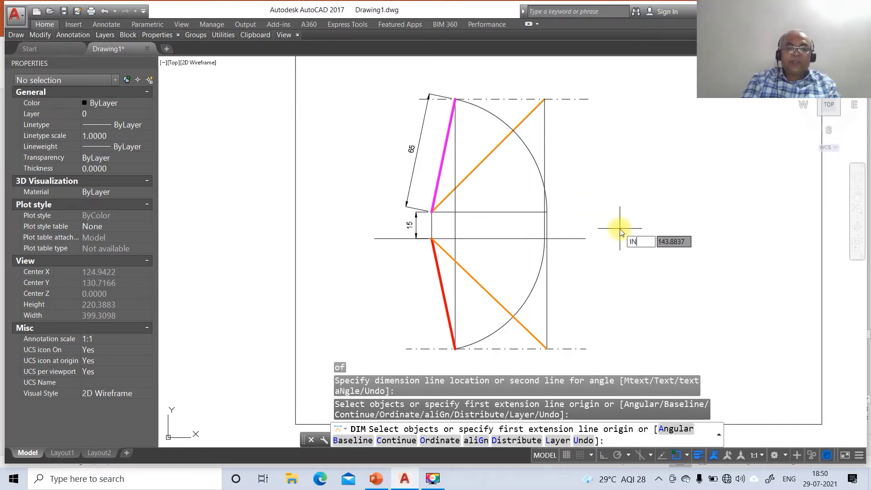
{"action": "key", "text": "Return"}
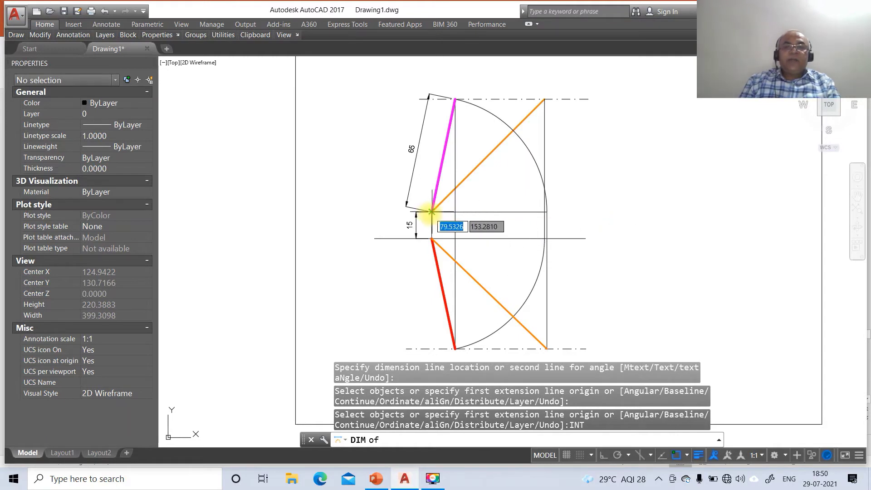
{"action": "left_click", "coordinate": [431, 213]}
{"action": "type", "text": "INT"}
{"action": "key", "text": "Return"}
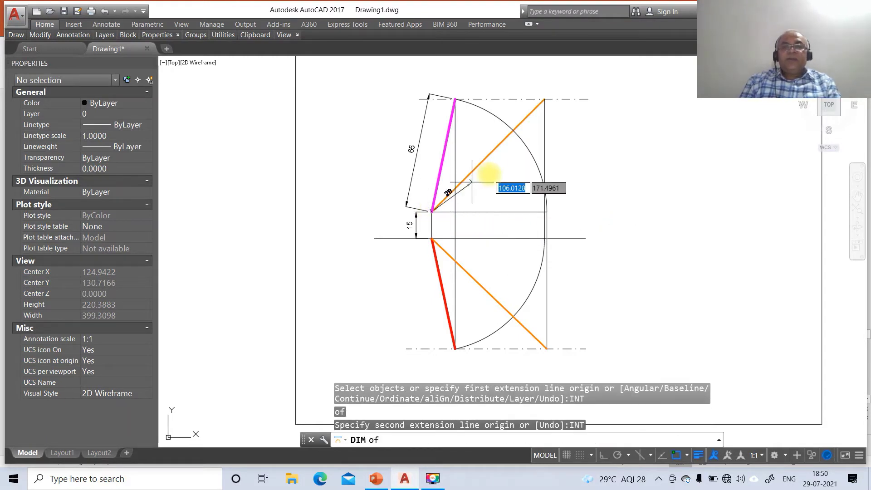
{"action": "left_click", "coordinate": [544, 98]}
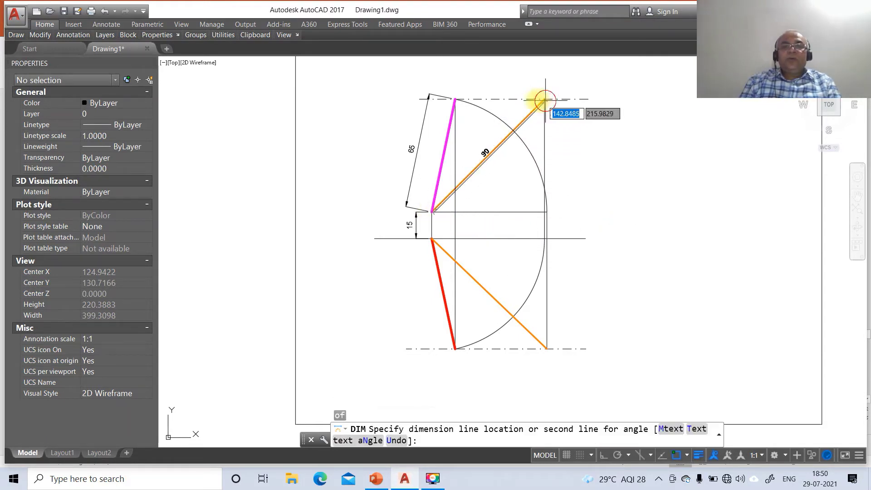
{"action": "left_click", "coordinate": [421, 86]}
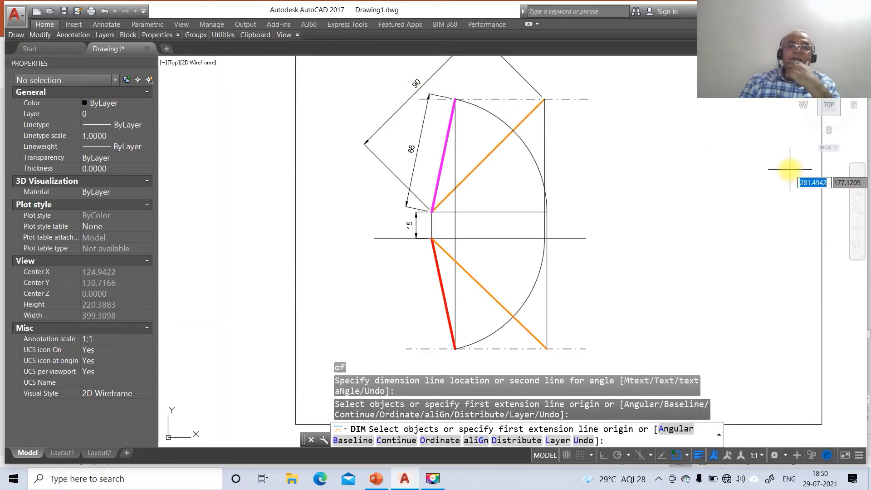
Step: Check the problem 70 figure in PowerPoint and dimension the angle between the upper orange line and the horizontal line through its lower end
{"action": "left_click", "coordinate": [379, 484]}
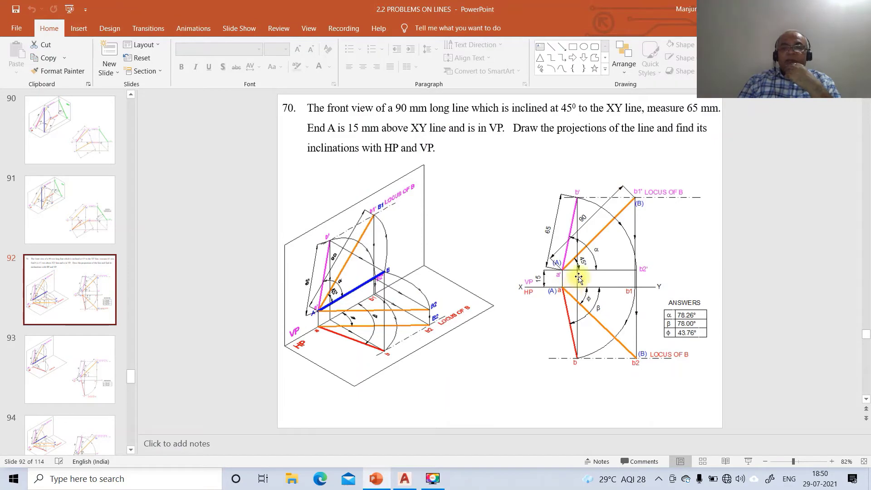
{"action": "left_click", "coordinate": [404, 479]}
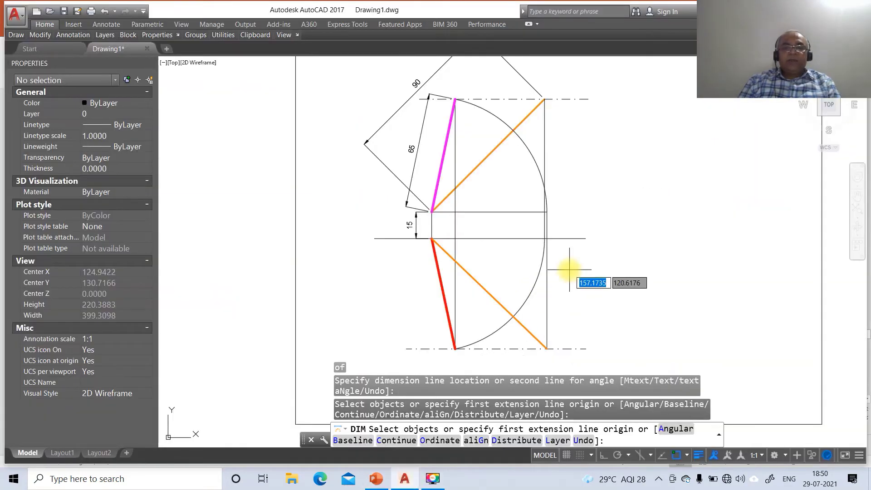
{"action": "type", "text": "A"}
{"action": "key", "text": "Return"}
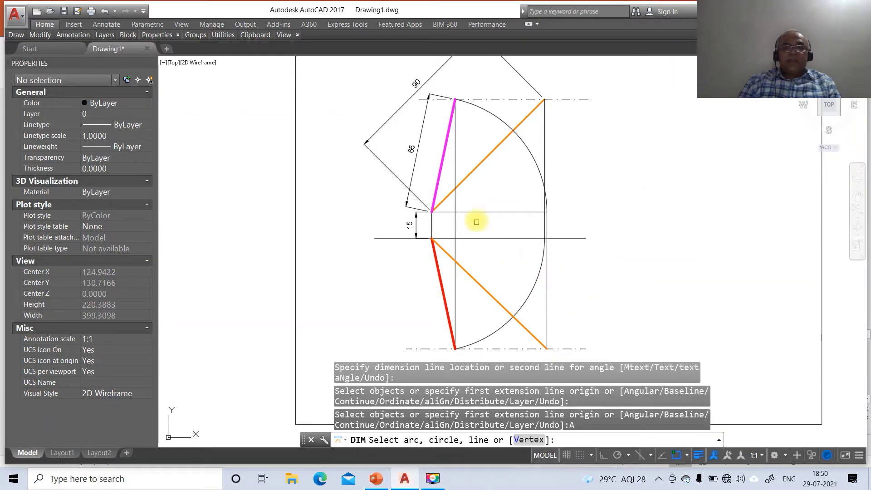
{"action": "left_click", "coordinate": [469, 176]}
{"action": "left_click", "coordinate": [472, 212]}
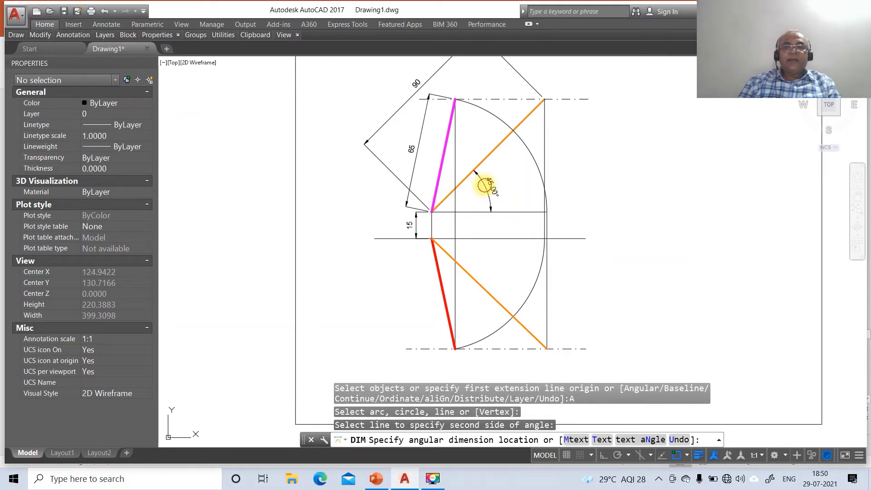
{"action": "left_click", "coordinate": [486, 184]}
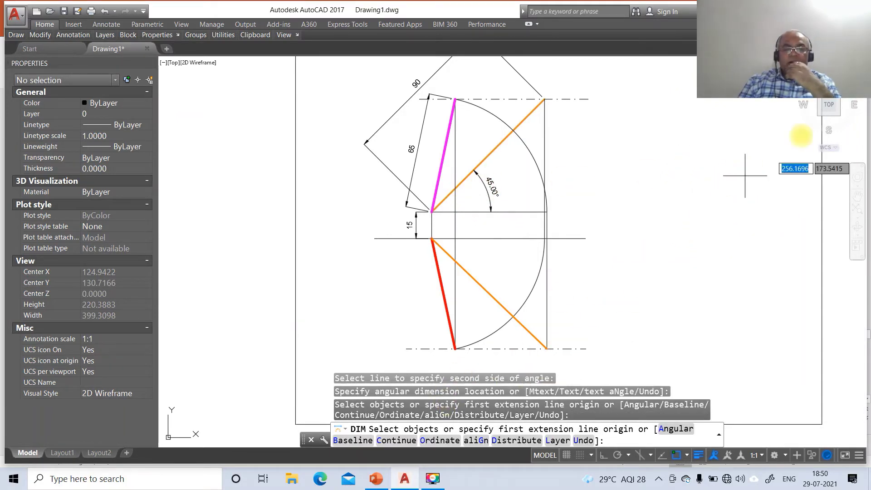
Step: Check the PowerPoint figure and add an angular dimension with blank text between the magenta line and the horizontal line, inside the existing angle arc
{"action": "left_click", "coordinate": [376, 478]}
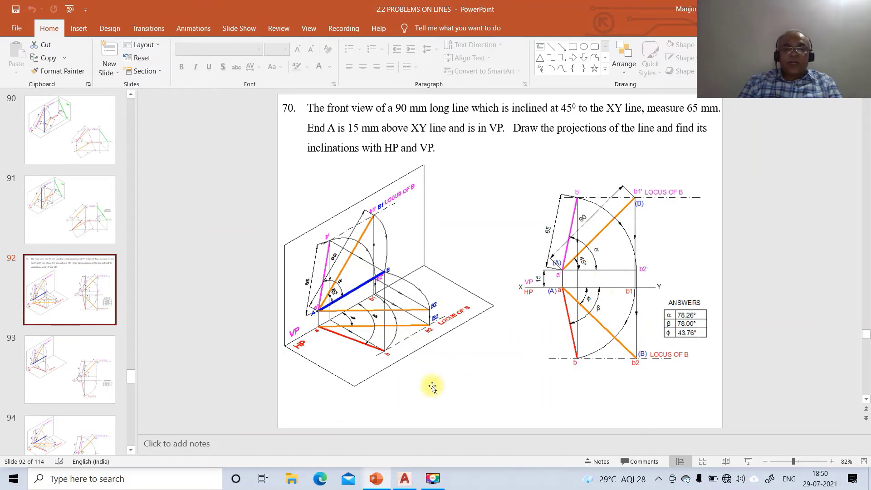
{"action": "left_click", "coordinate": [404, 478]}
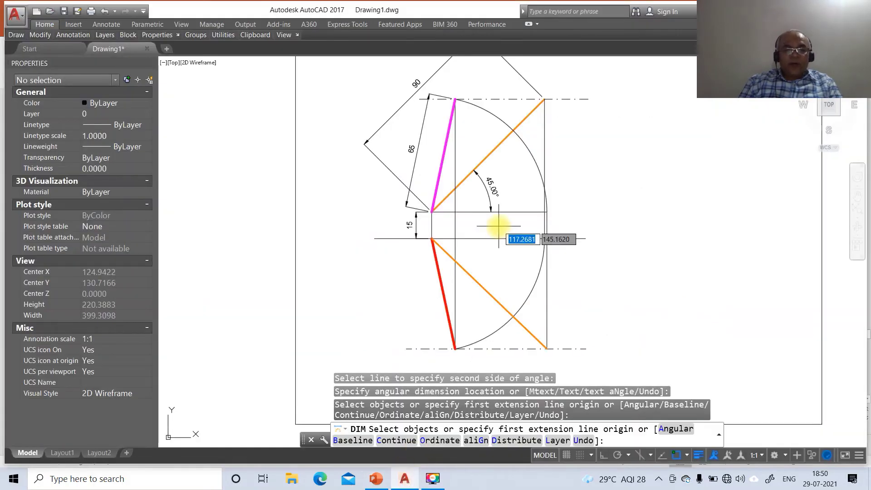
{"action": "type", "text": "A"}
{"action": "key", "text": "Return"}
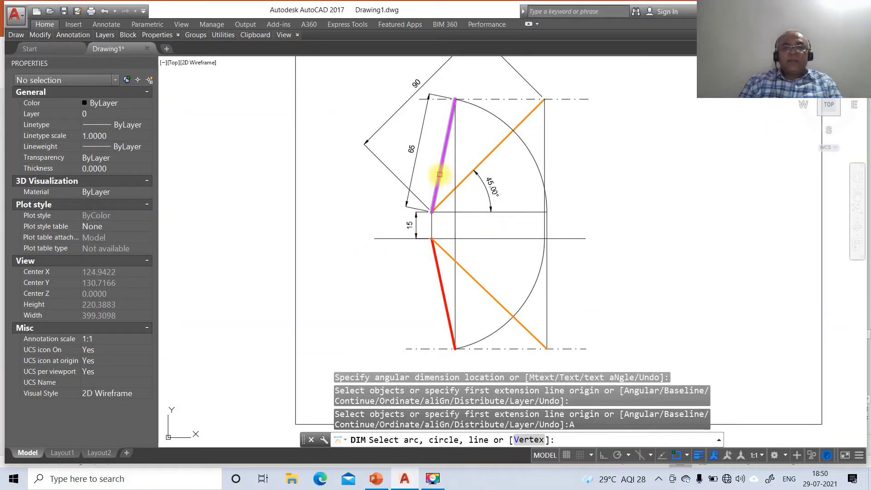
{"action": "left_click", "coordinate": [451, 187]}
{"action": "left_click", "coordinate": [468, 211]}
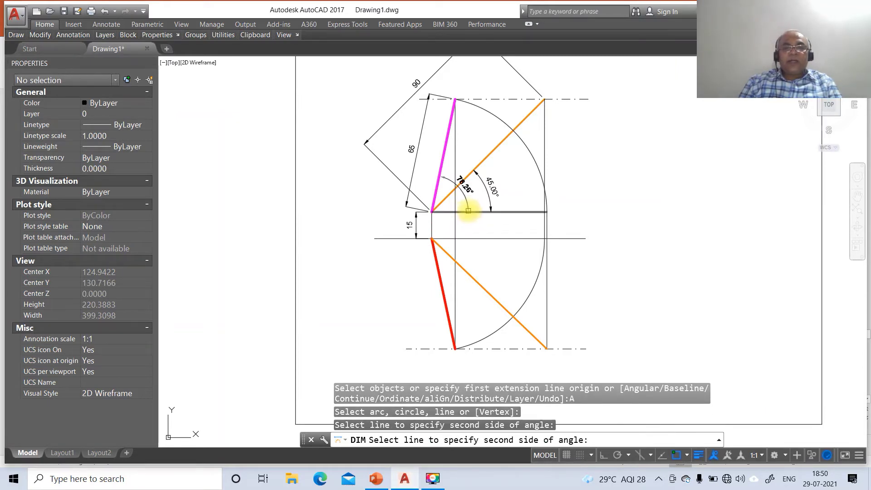
{"action": "left_click", "coordinate": [470, 211]}
{"action": "type", "text": "T"}
{"action": "key", "text": "Return"}
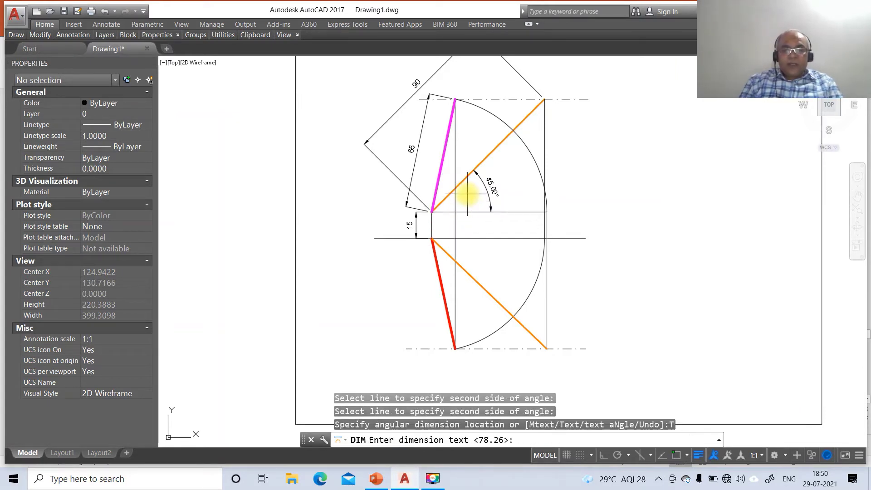
{"action": "left_click", "coordinate": [376, 478]}
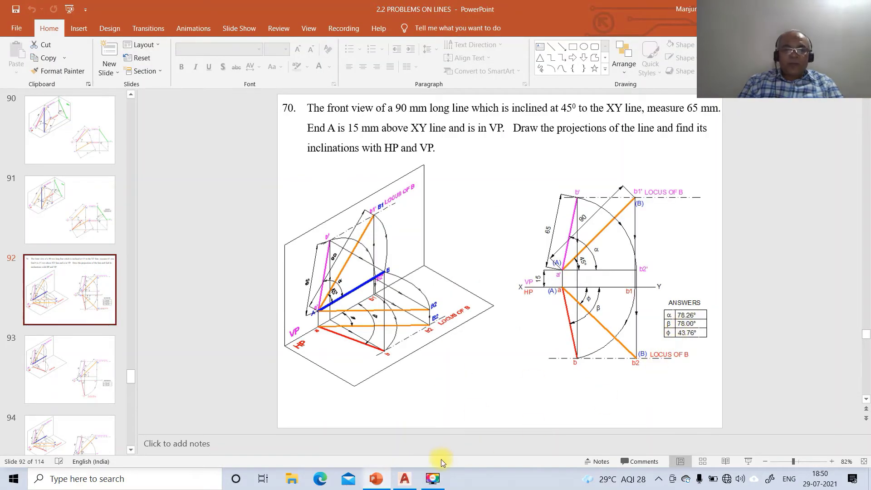
{"action": "left_click", "coordinate": [404, 479]}
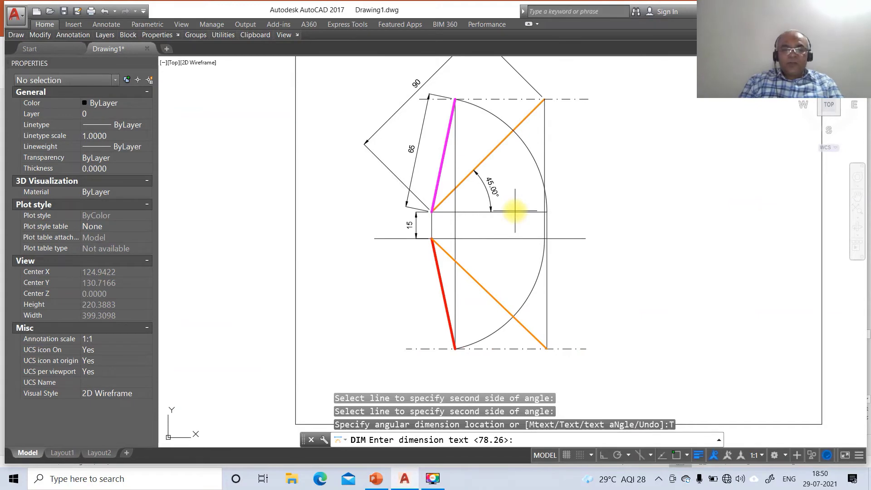
{"action": "key", "text": "Return"}
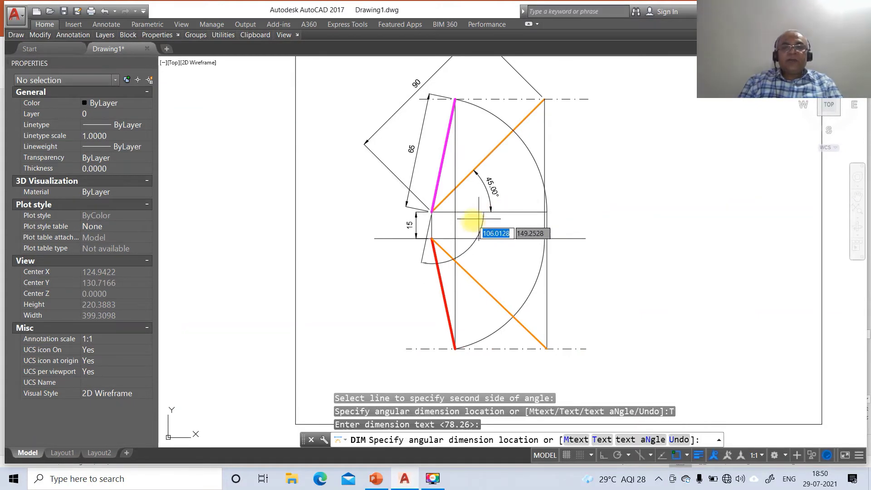
{"action": "left_click", "coordinate": [455, 196]}
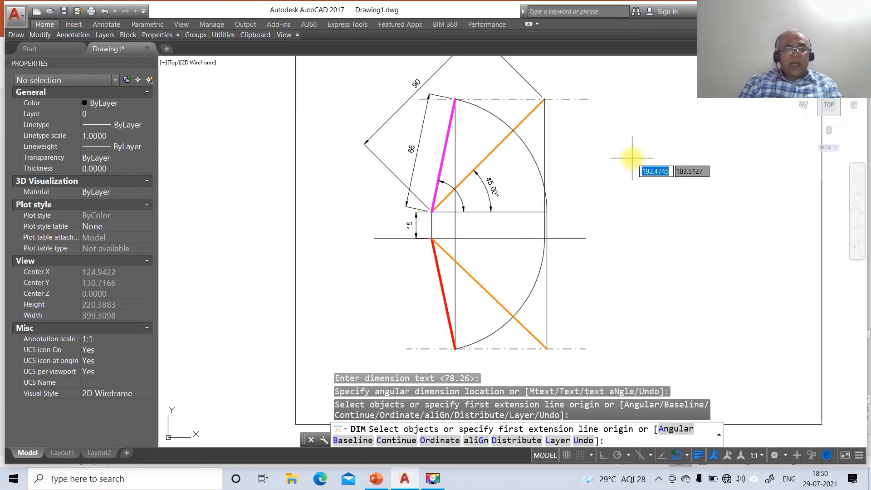
Step: Add an angular dimension with blank text between the lower orange line and the XY line, close to their vertex, checking the PowerPoint figure
{"action": "type", "text": "A"}
{"action": "key", "text": "Return"}
{"action": "left_click", "coordinate": [461, 266]}
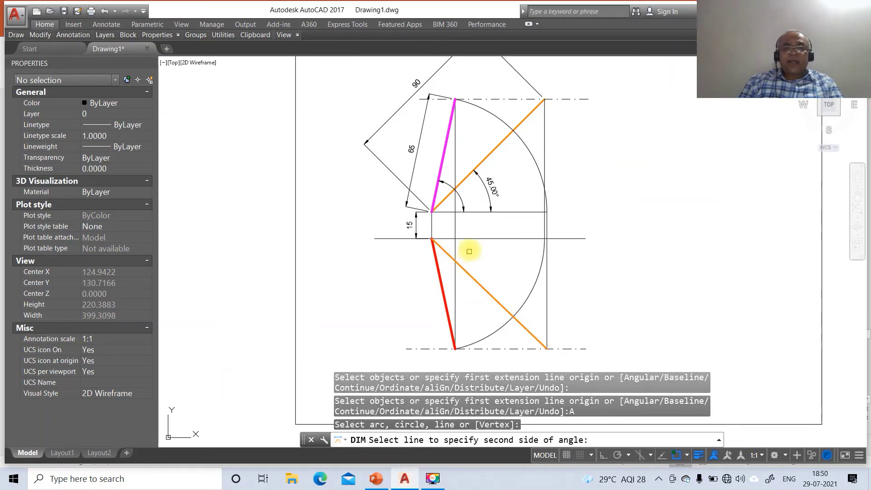
{"action": "left_click", "coordinate": [470, 238]}
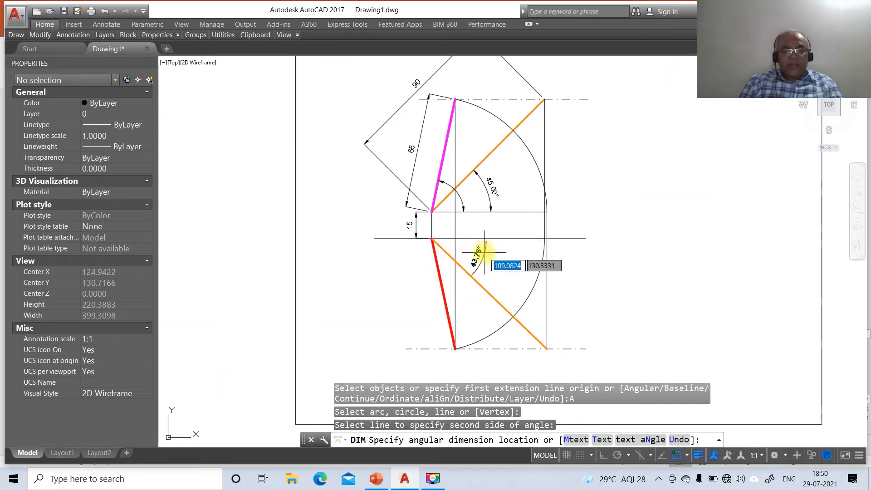
{"action": "type", "text": "T"}
{"action": "key", "text": "Return"}
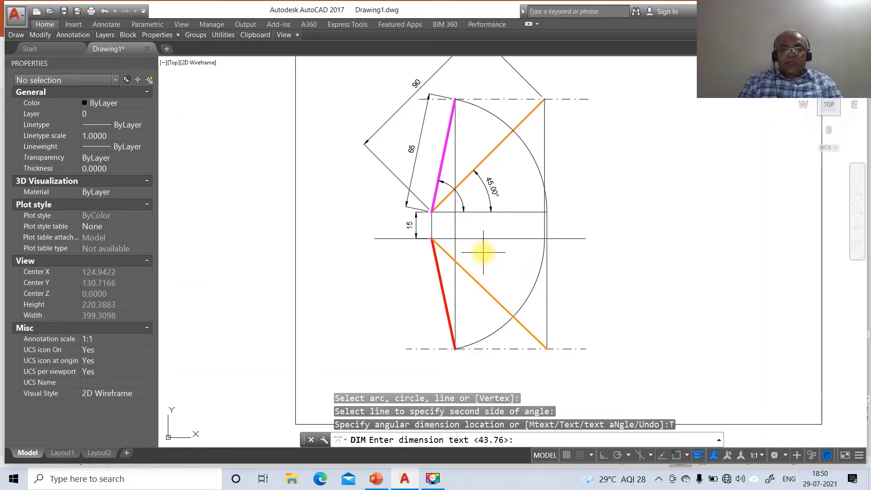
{"action": "left_click", "coordinate": [374, 480]}
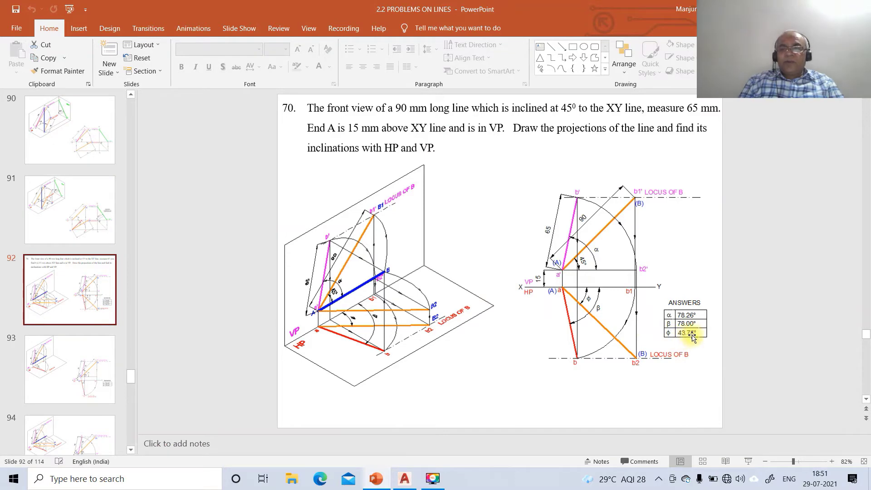
{"action": "left_click", "coordinate": [400, 478]}
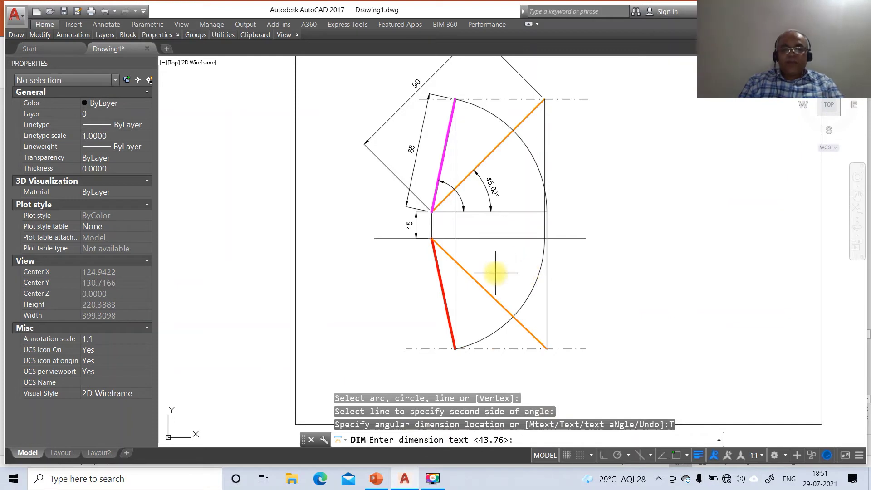
{"action": "key", "text": "Return"}
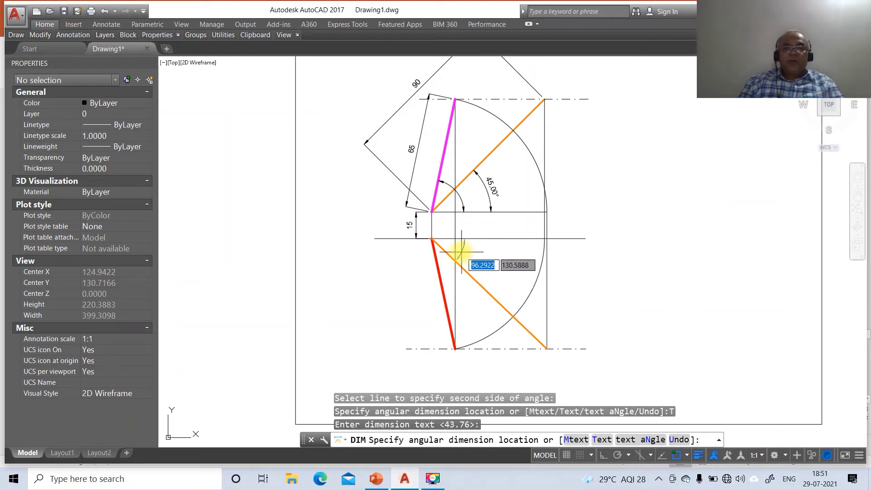
{"action": "left_click", "coordinate": [461, 251]}
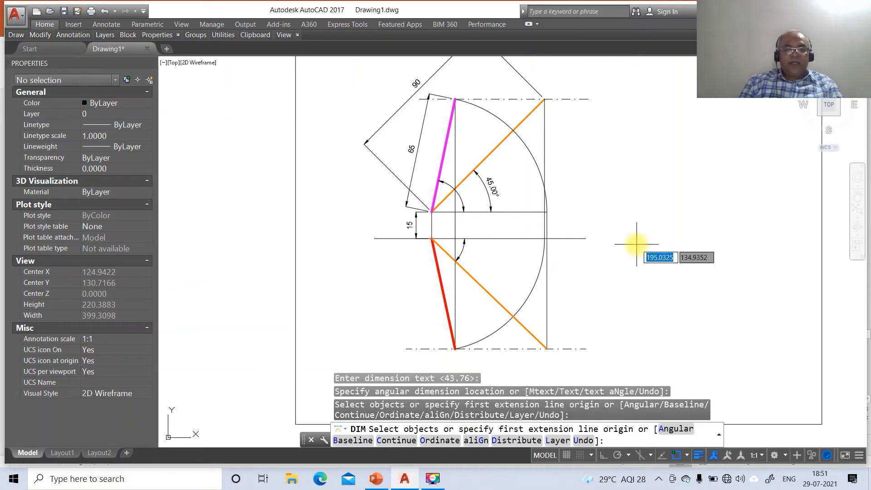
Step: Add an angular dimension with blank text between the red line and the XY line, outside the existing lower arc, checking the PowerPoint figure
{"action": "type", "text": "A"}
{"action": "key", "text": "Return"}
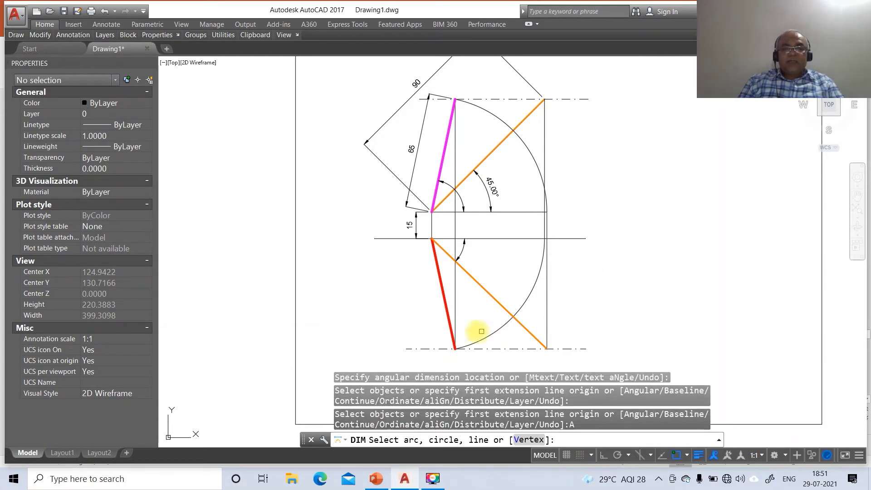
{"action": "left_click", "coordinate": [445, 316]}
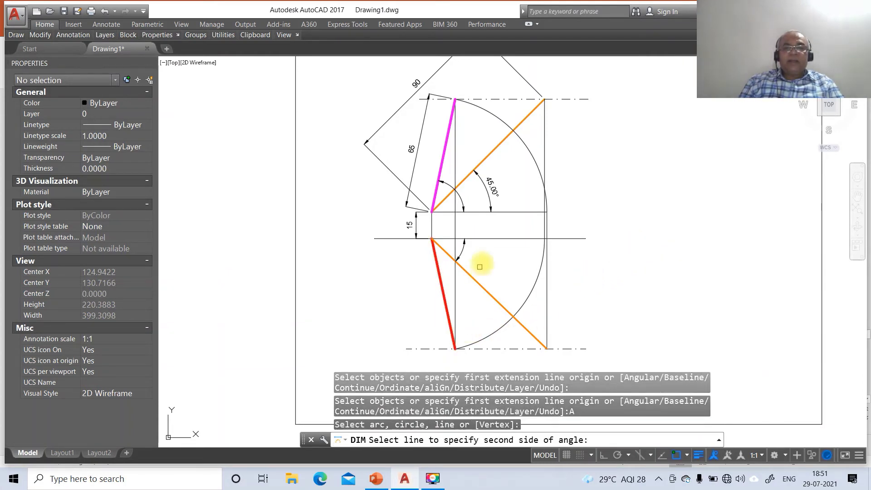
{"action": "left_click", "coordinate": [486, 240]}
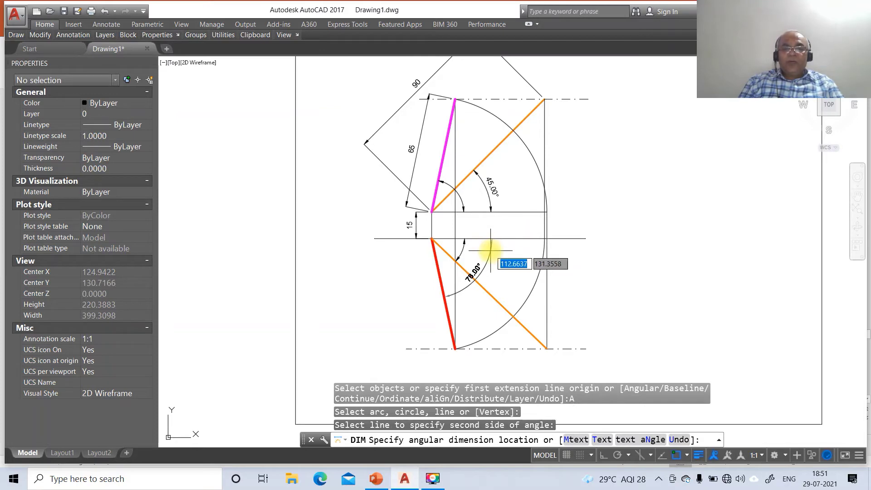
{"action": "type", "text": "T"}
{"action": "key", "text": "Return"}
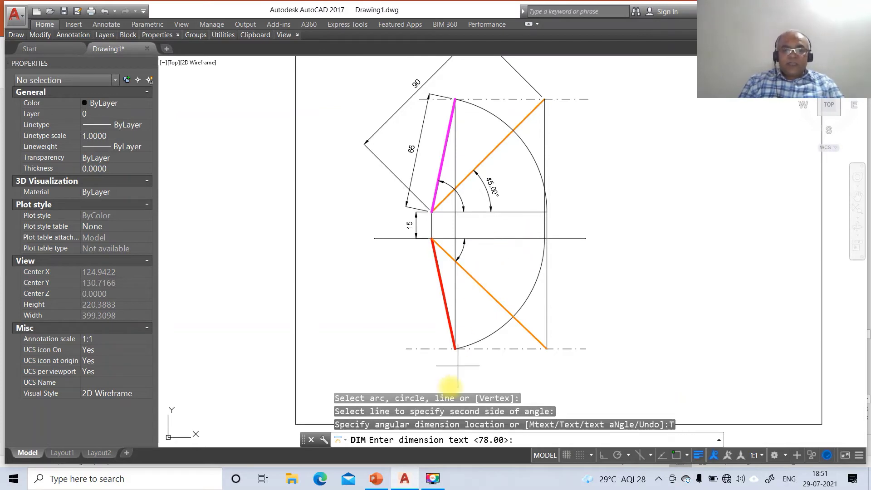
{"action": "left_click", "coordinate": [376, 479]}
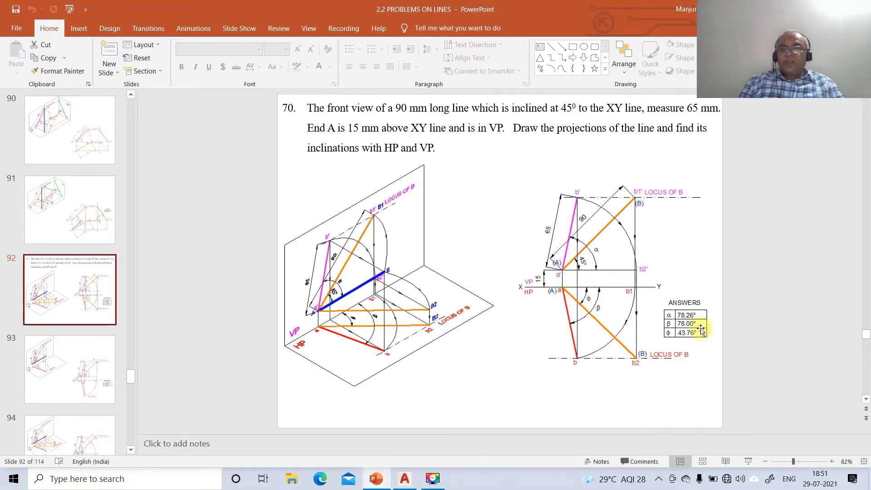
{"action": "left_click", "coordinate": [405, 479]}
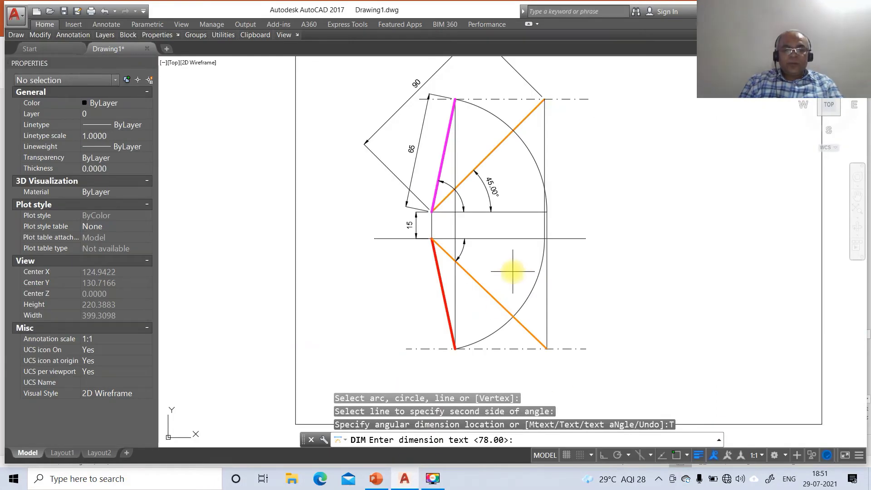
{"action": "key", "text": "Return"}
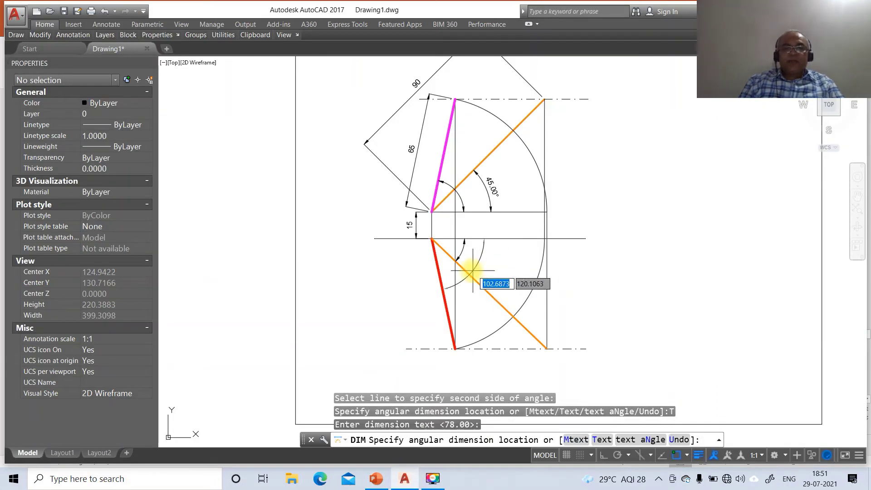
{"action": "left_click", "coordinate": [470, 270]}
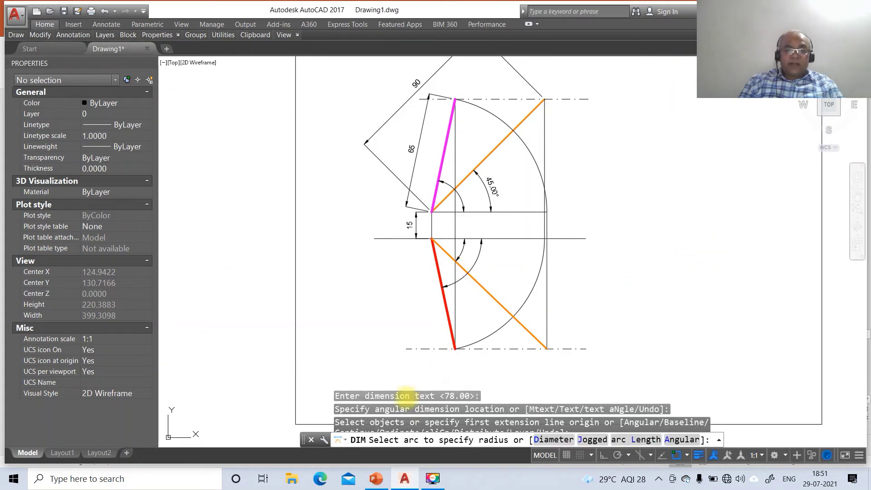
{"action": "left_click", "coordinate": [405, 480]}
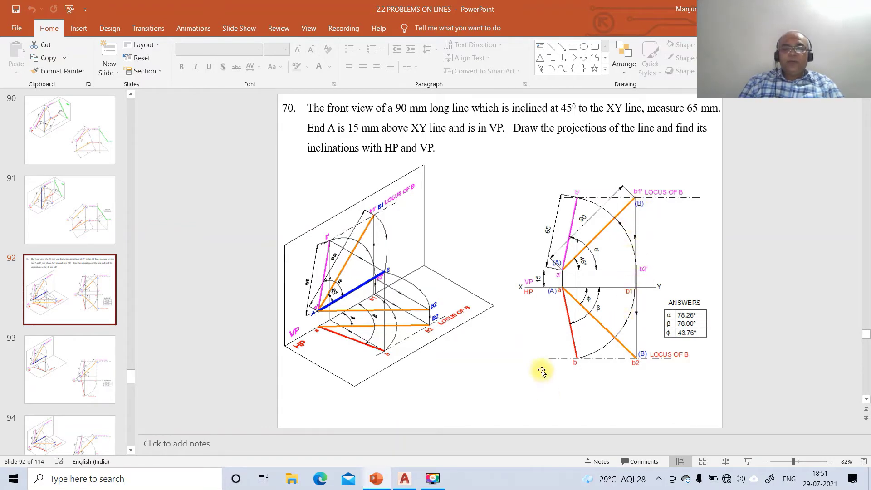
{"action": "left_click", "coordinate": [405, 478]}
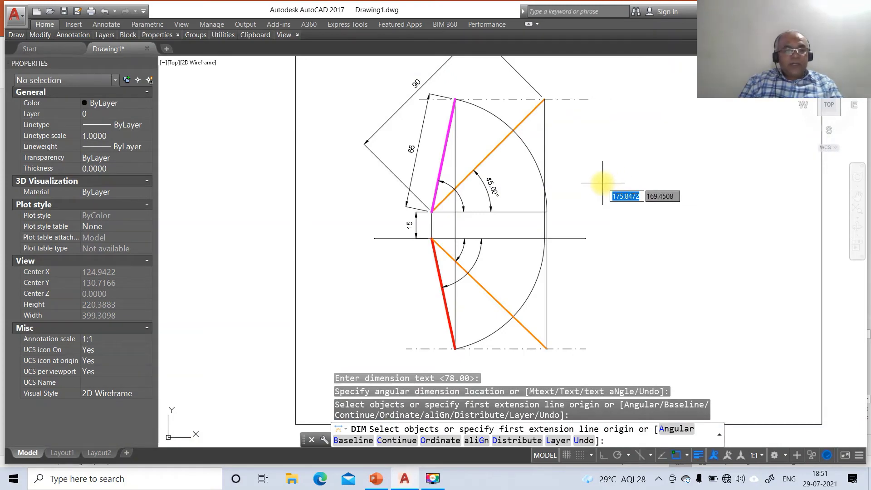
{"action": "key", "text": "Escape"}
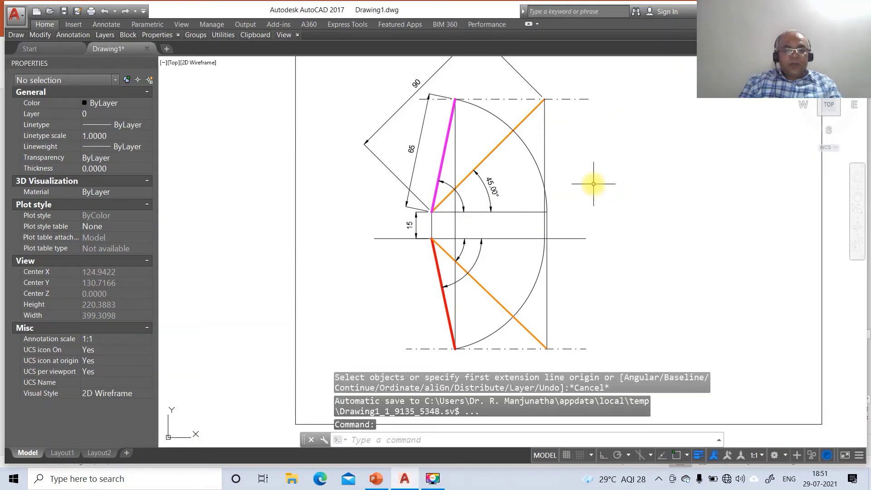
Step: Add single-line text of height 3, unrotated: X and Y at the XY line's ends, VP above and HP below it near X
{"action": "type", "text": "dt"}
{"action": "key", "text": "Return"}
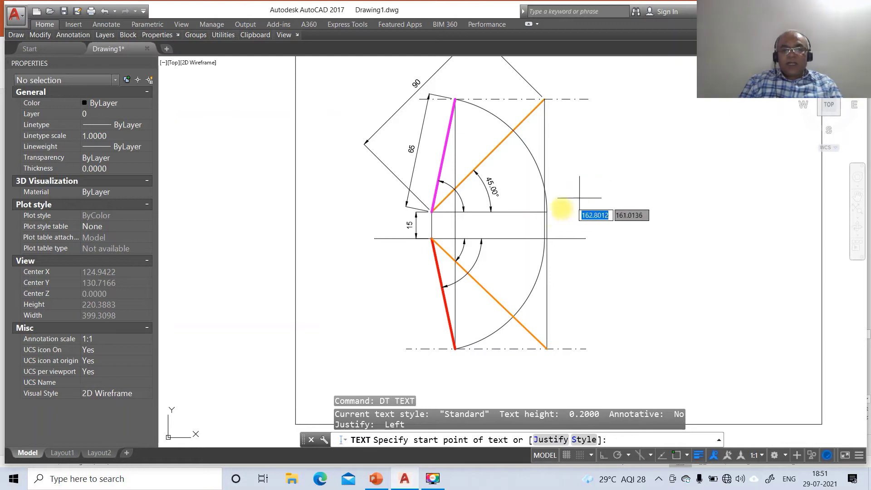
{"action": "left_click", "coordinate": [365, 241]}
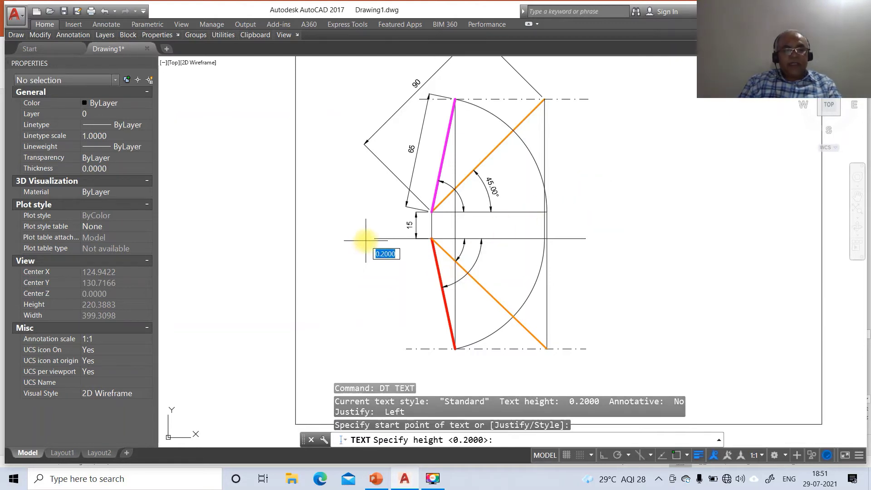
{"action": "type", "text": "3"}
{"action": "key", "text": "Return"}
{"action": "key", "text": "Return"}
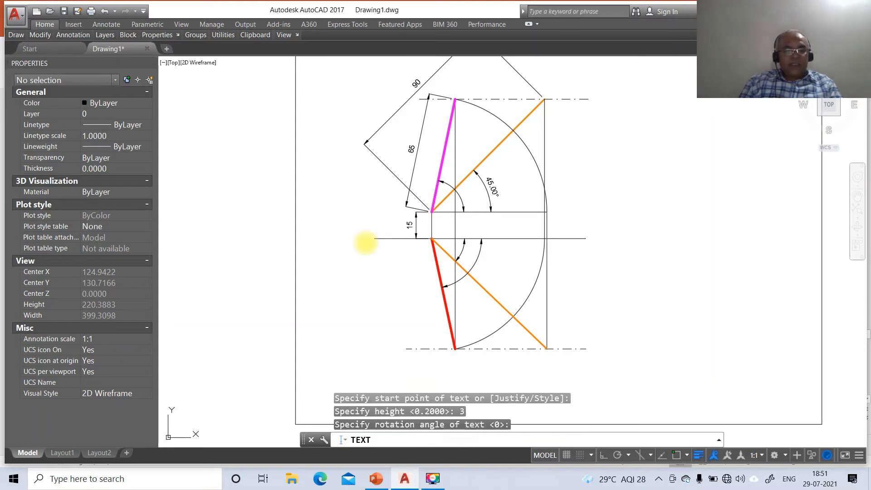
{"action": "type", "text": "X"}
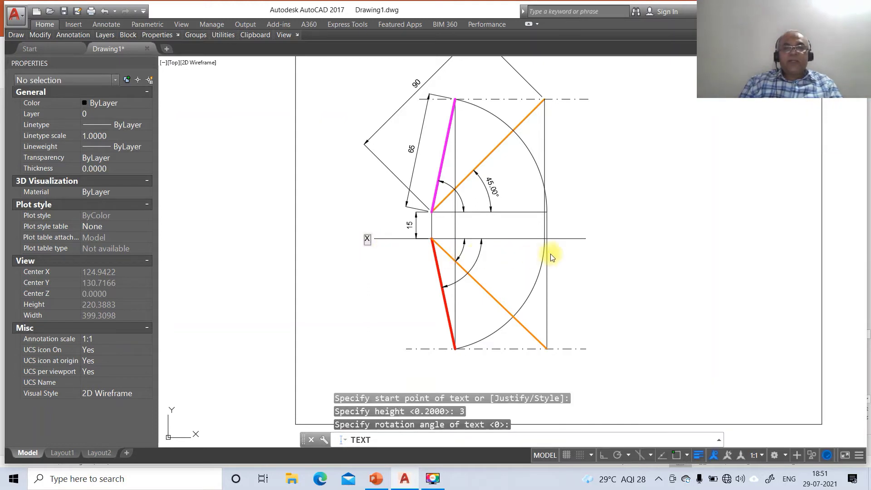
{"action": "left_click", "coordinate": [589, 241]}
{"action": "type", "text": "Y"}
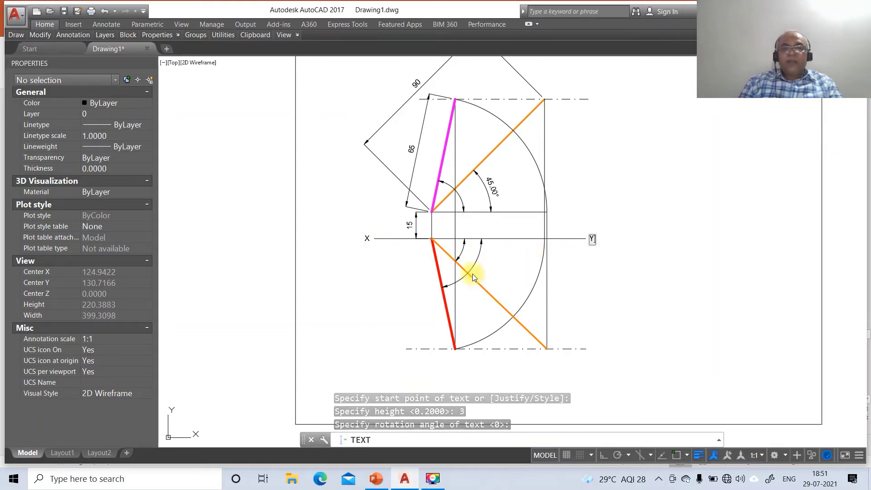
{"action": "left_click", "coordinate": [376, 232]}
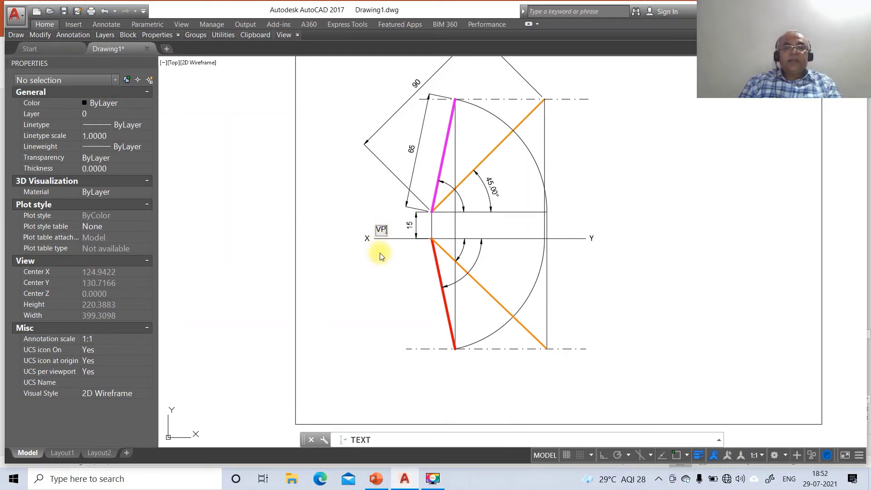
{"action": "left_click", "coordinate": [379, 249]}
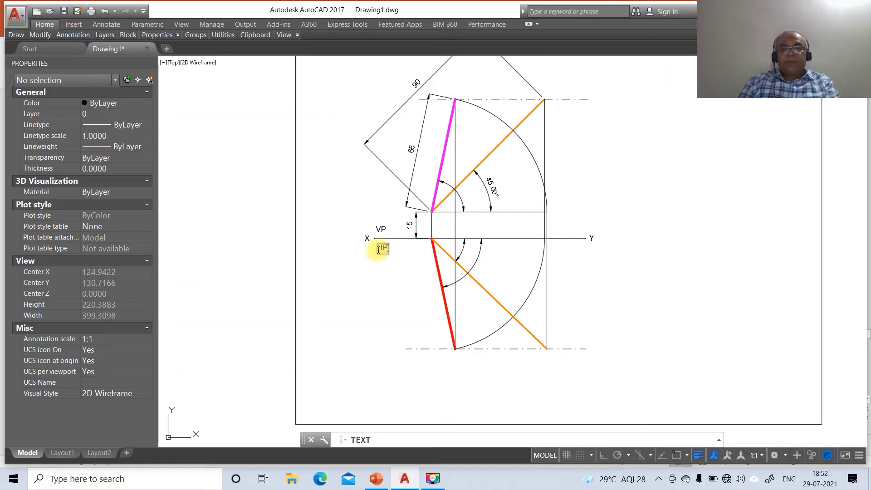
Step: Label the orange lines' common ends (A) and far ends (B), and mark both dash-dot lines LOCUS OF B
{"action": "left_click", "coordinate": [424, 252]}
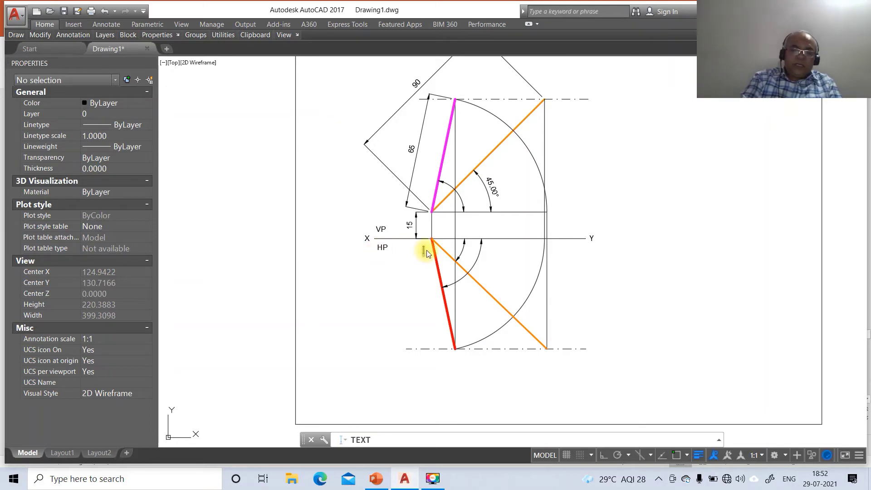
{"action": "type", "text": "a"}
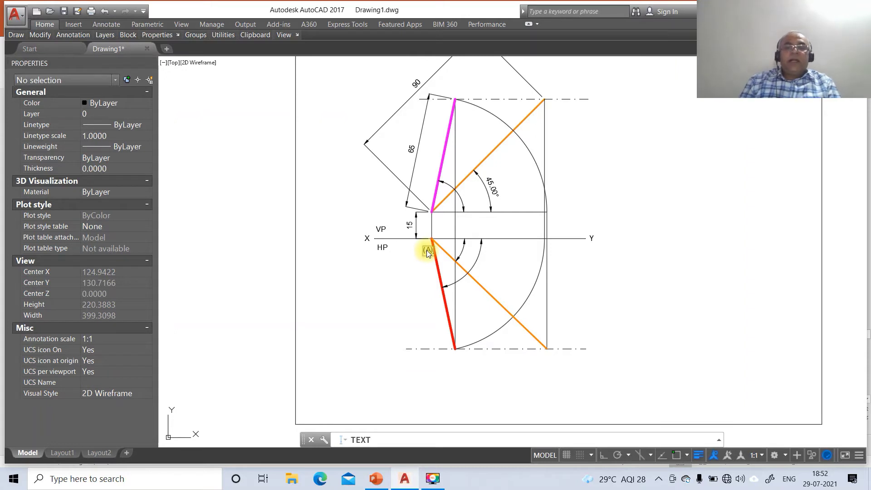
{"action": "left_click", "coordinate": [423, 227]}
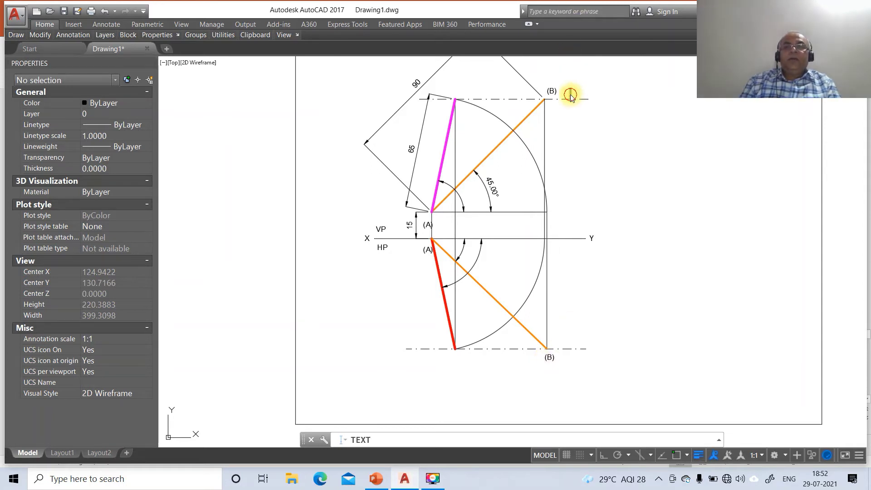
{"action": "type", "text": "LOCUS OF B"}
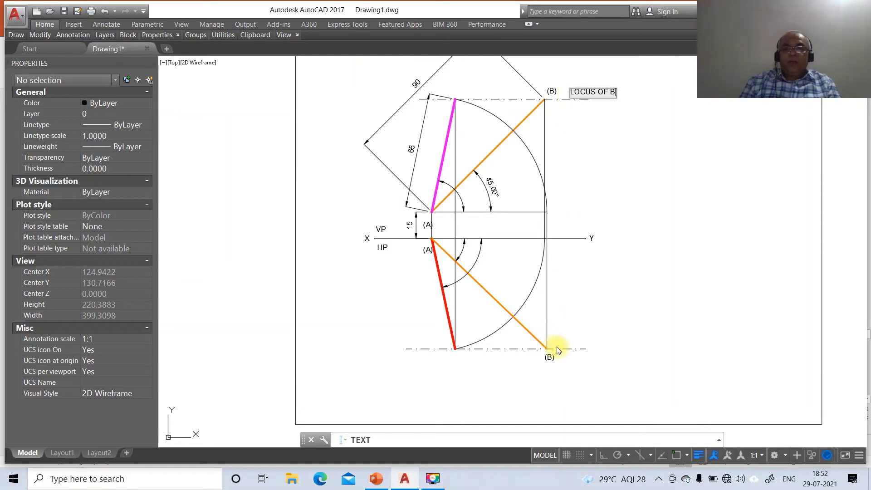
{"action": "left_click", "coordinate": [557, 344]}
{"action": "type", "text": "LOCUS OF B"}
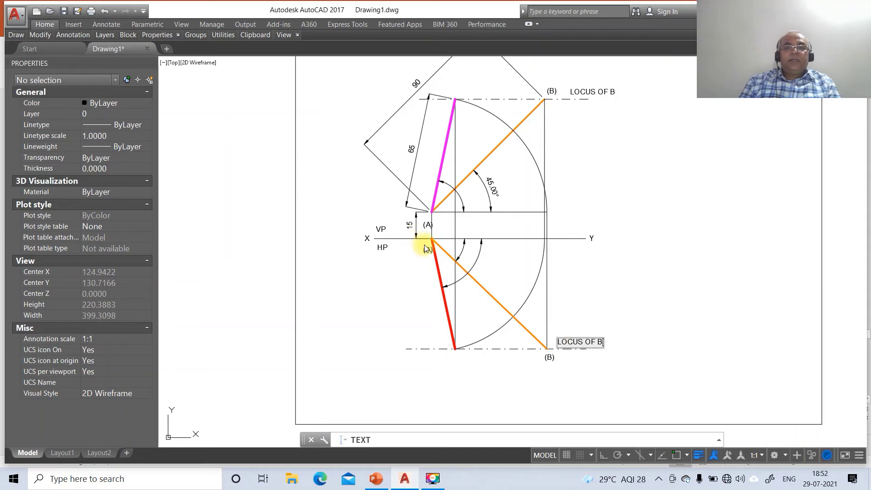
Step: Label the projection points a, b, b', b1', b1, b2' and b2 beside their endpoints and finish the text command
{"action": "left_click", "coordinate": [425, 245]}
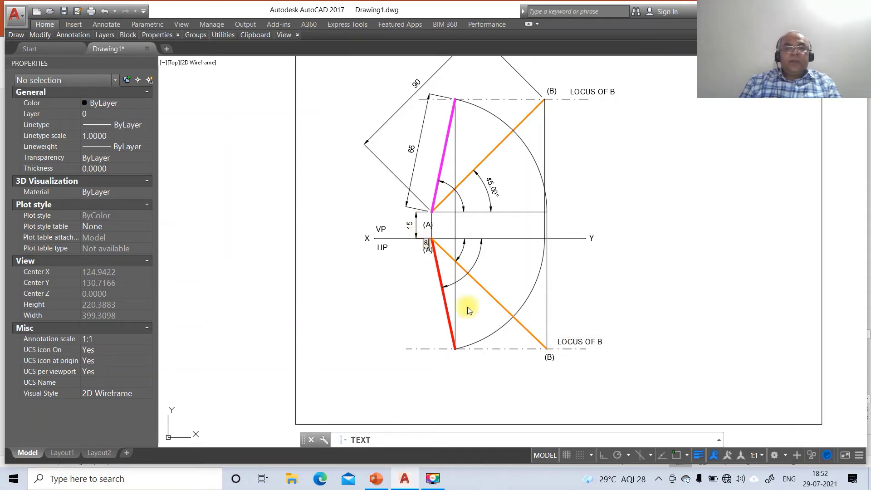
{"action": "left_click", "coordinate": [453, 363]}
{"action": "type", "text": "b"}
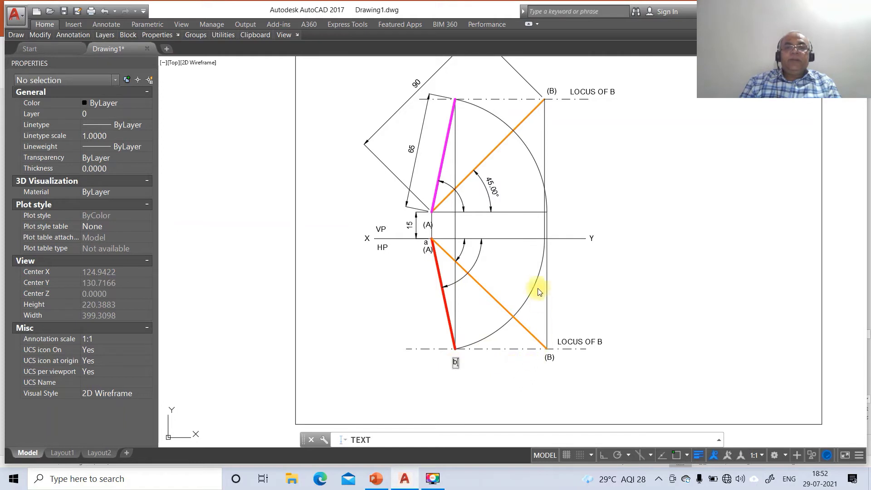
{"action": "left_click", "coordinate": [549, 110]}
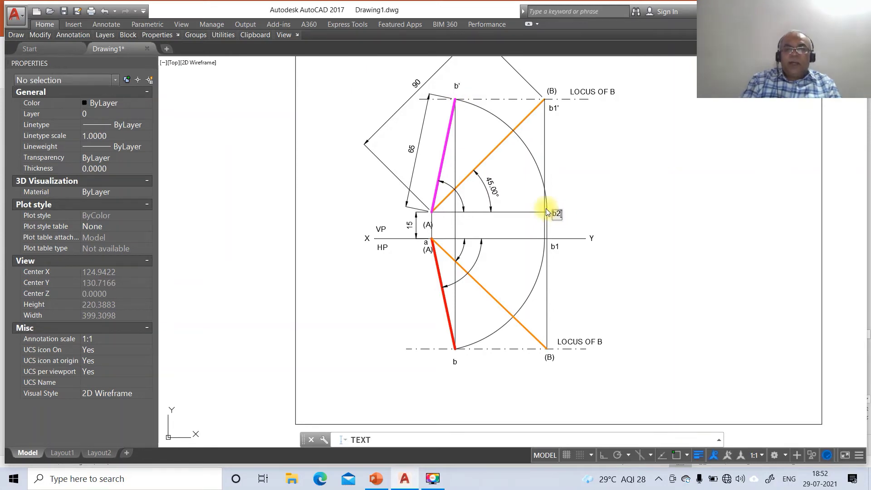
{"action": "type", "text": "'"}
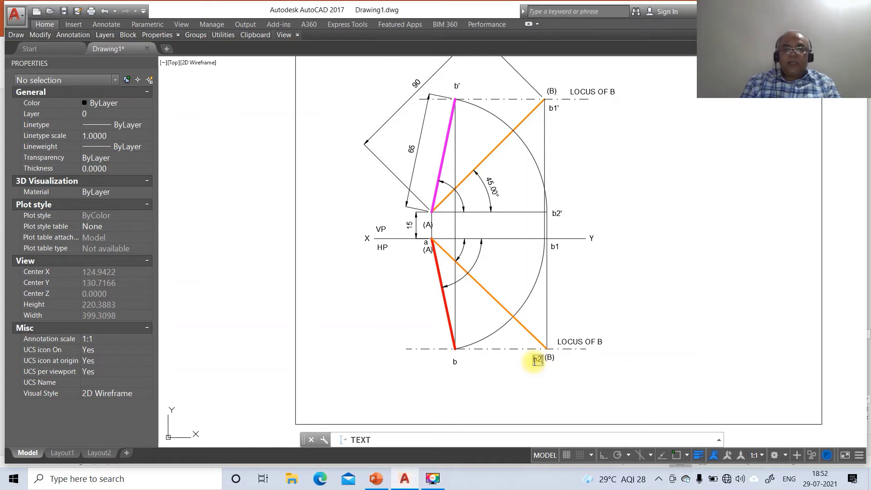
{"action": "key", "text": "Escape"}
Step: Add multiline text α in the Symbol font beside the magenta line's angle arc above the XY line
{"action": "type", "text": "Mt"}
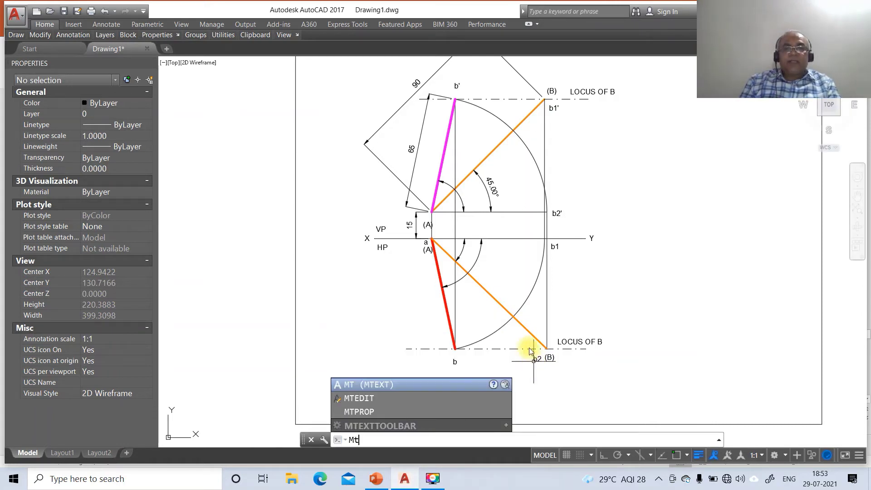
{"action": "key", "text": "Return"}
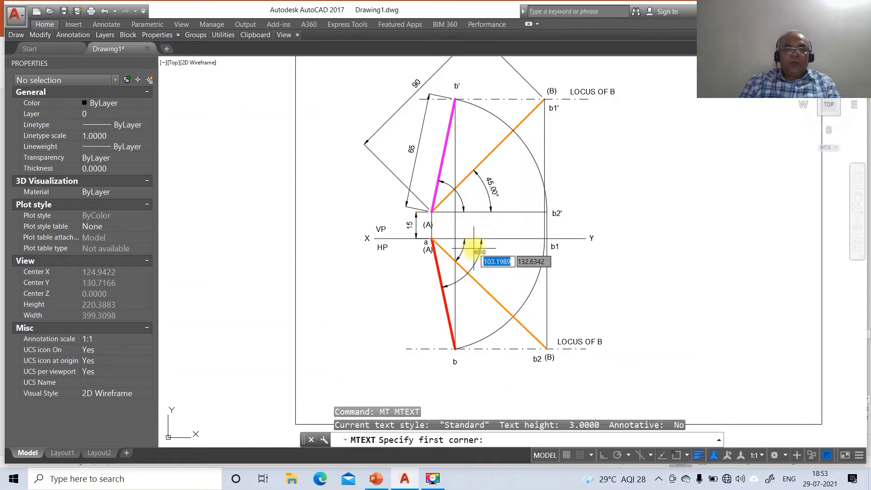
{"action": "left_click", "coordinate": [468, 192]}
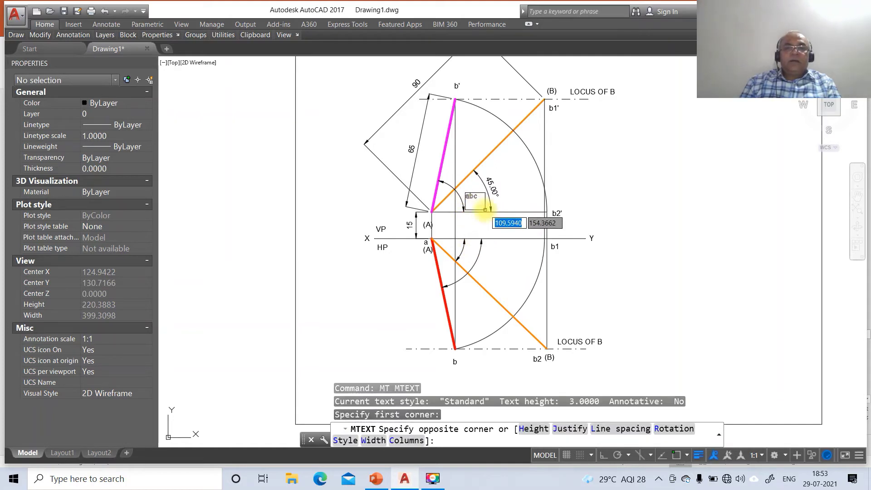
{"action": "left_click", "coordinate": [483, 210]}
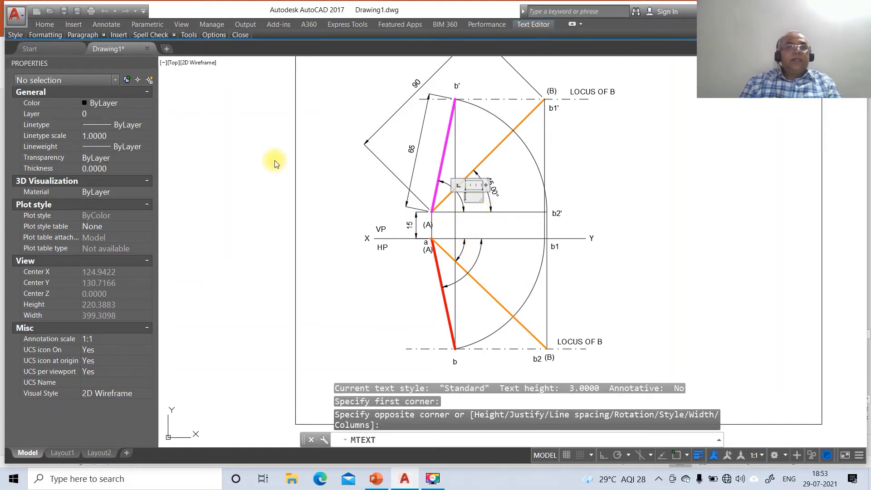
{"action": "left_click", "coordinate": [55, 35]}
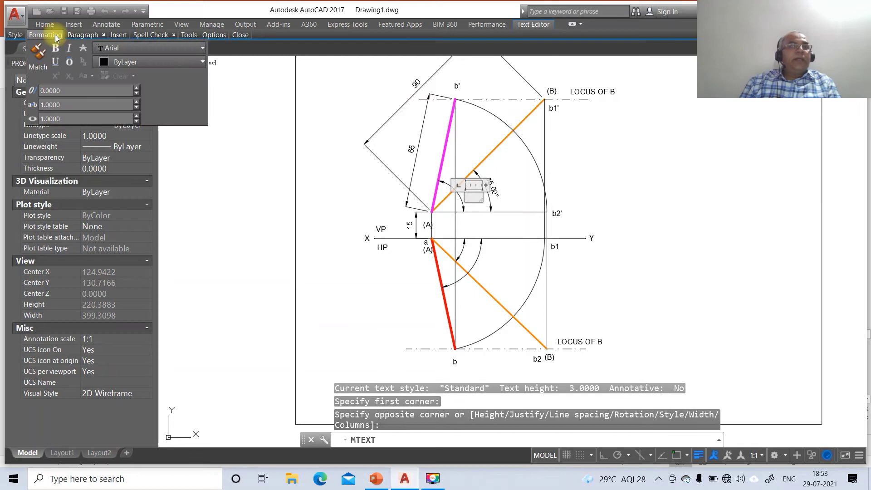
{"action": "left_click", "coordinate": [147, 48]}
{"action": "scroll", "coordinate": [148, 49], "scroll_direction": "down", "scroll_amount": 15}
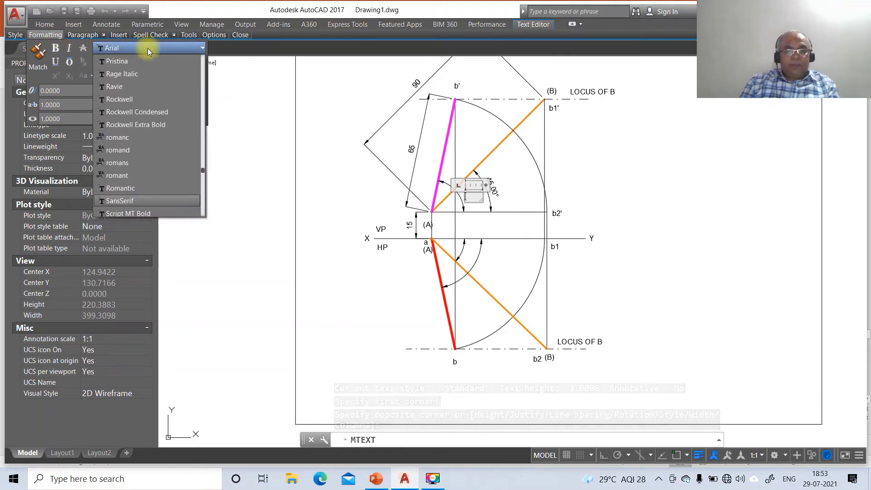
{"action": "left_click", "coordinate": [125, 200]}
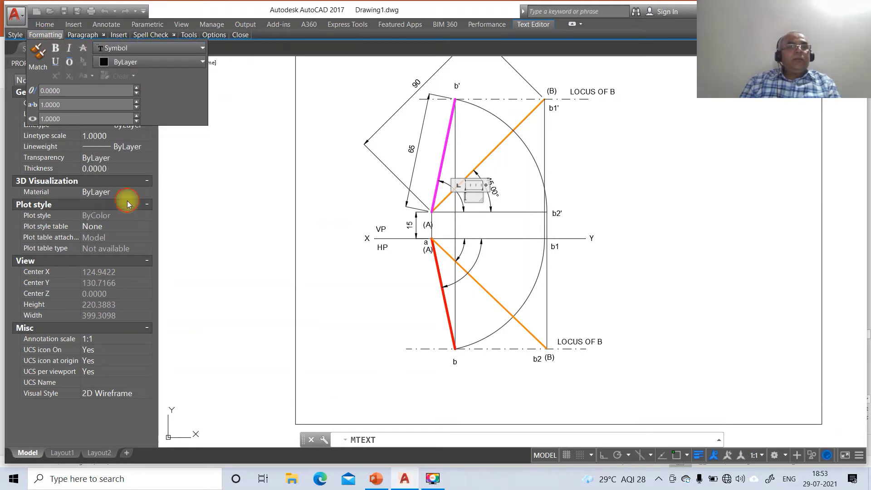
{"action": "type", "text": "a"}
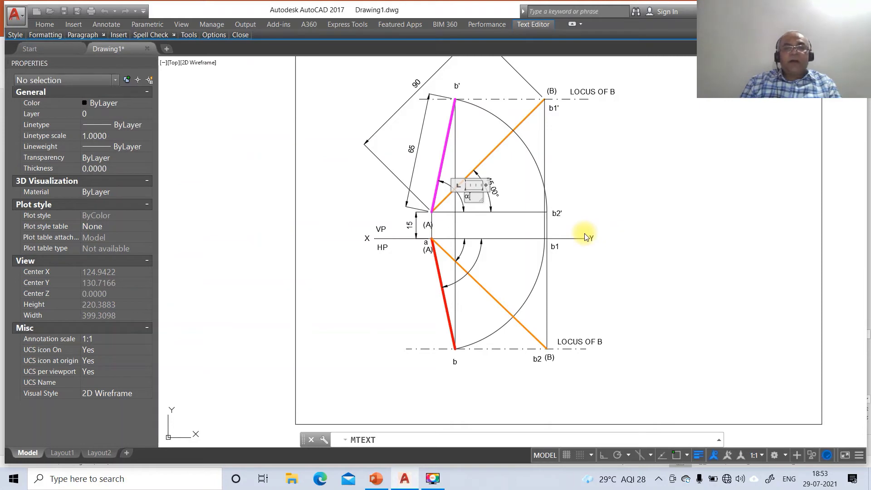
{"action": "left_click", "coordinate": [553, 265]}
Step: Copy the α label beside each of the two angle arcs below the XY line
{"action": "type", "text": "c"}
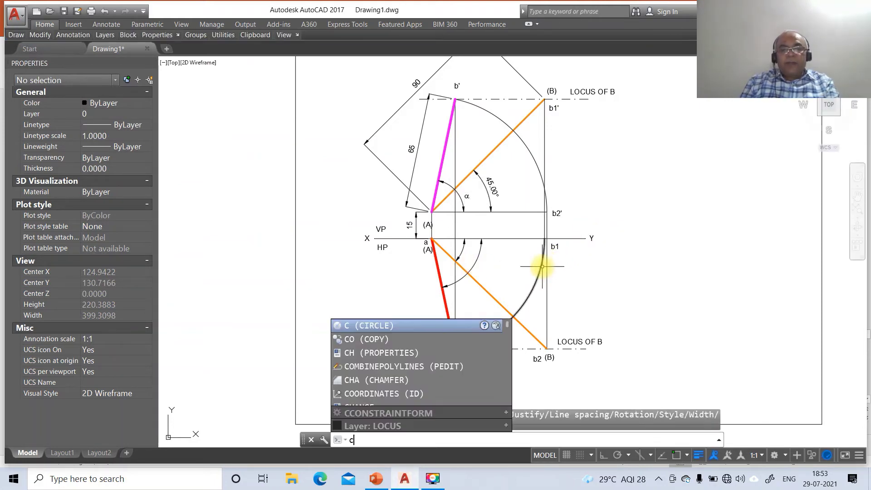
{"action": "type", "text": "o"}
{"action": "key", "text": "Return"}
{"action": "left_click", "coordinate": [467, 196]}
{"action": "key", "text": "Return"}
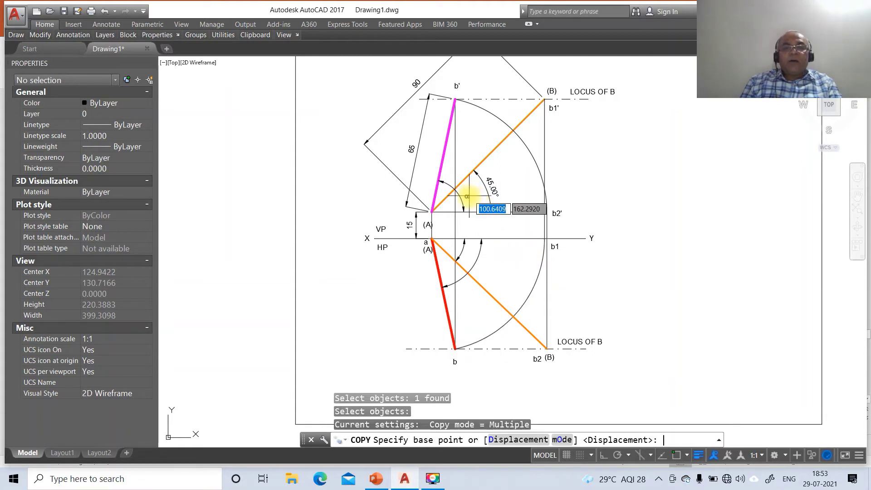
{"action": "left_click", "coordinate": [469, 199]}
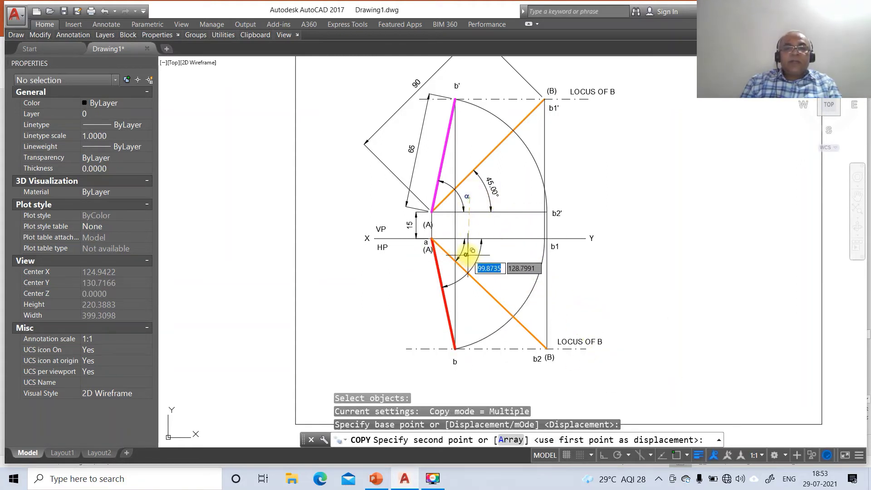
{"action": "left_click", "coordinate": [467, 258]}
{"action": "left_click", "coordinate": [498, 280]}
{"action": "key", "text": "Return"}
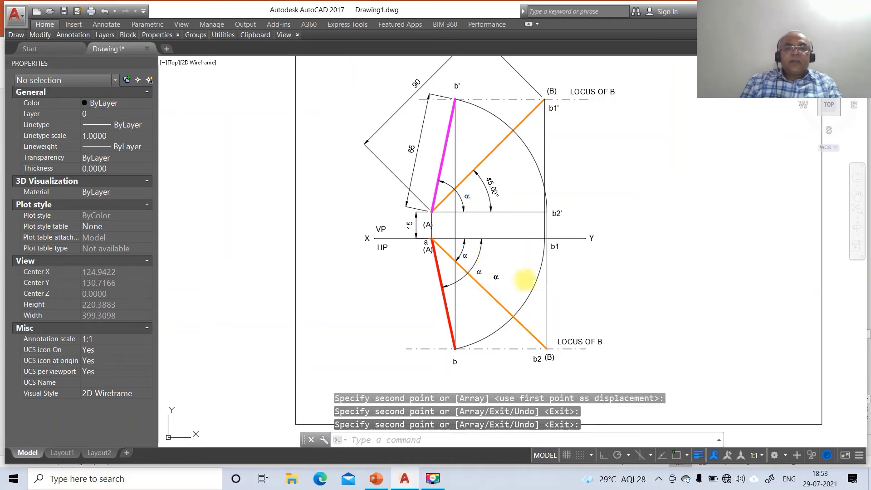
Step: Edit the copied labels below the XY line to φ at the inner arc and β at the outer arc
{"action": "type", "text": "ddedit"}
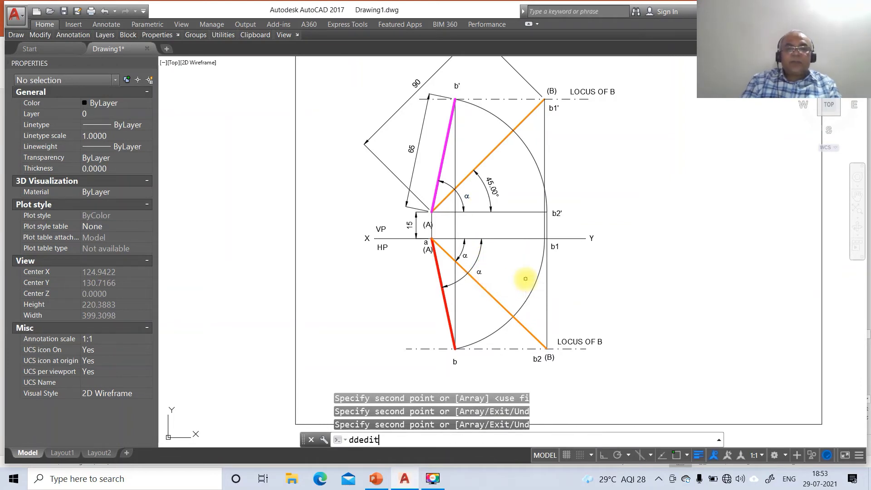
{"action": "key", "text": "Return"}
{"action": "left_click", "coordinate": [465, 256]}
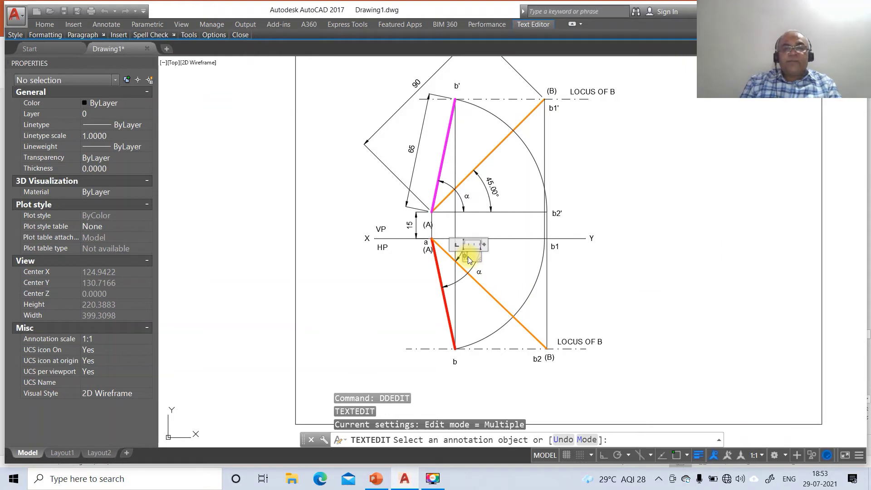
{"action": "left_click", "coordinate": [484, 272]}
{"action": "left_click", "coordinate": [481, 272]}
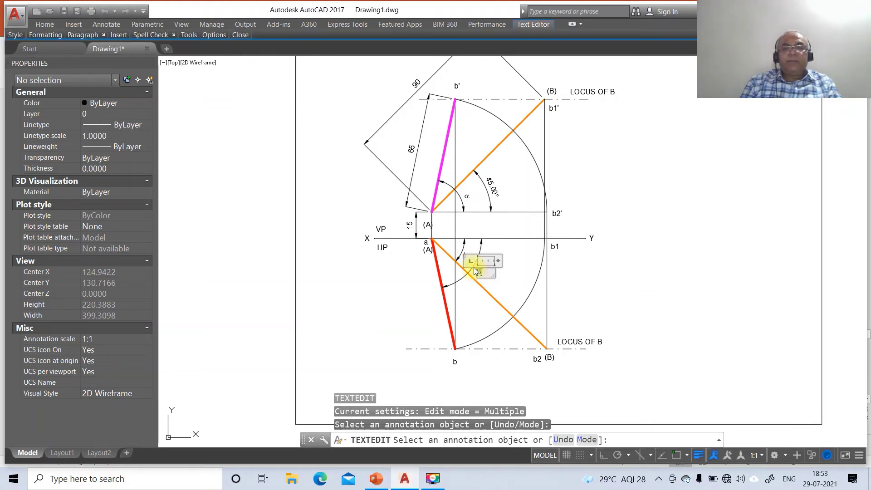
{"action": "left_click", "coordinate": [658, 254]}
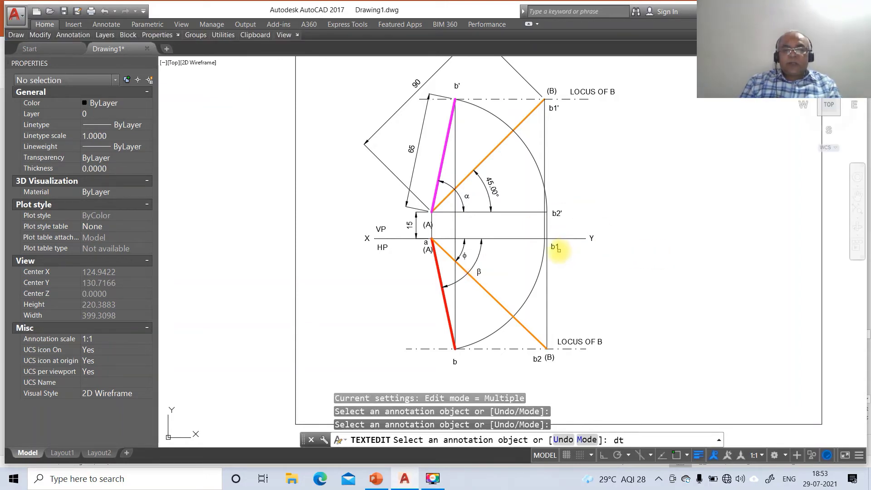
{"action": "key", "text": "Escape"}
{"action": "key", "text": "Escape"}
Step: Add single-line text a' at the magenta line's lower end, with height 3 and rotation 0
{"action": "type", "text": "DT"}
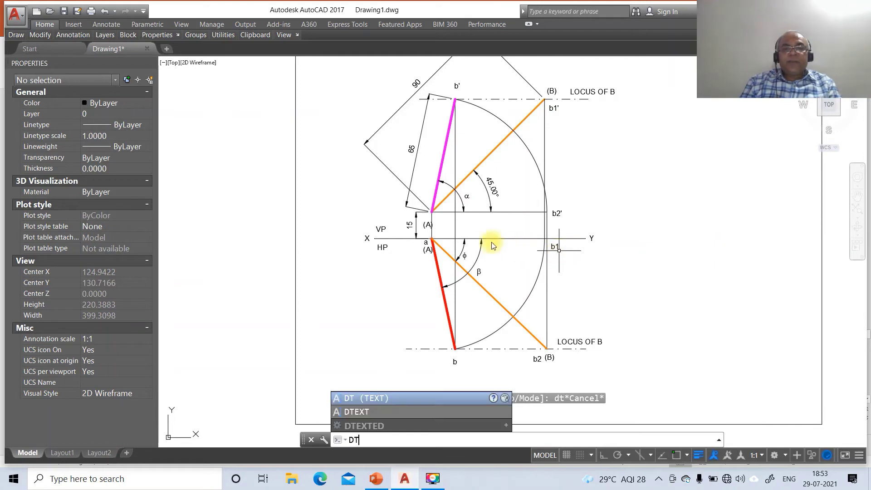
{"action": "key", "text": "Return"}
{"action": "left_click", "coordinate": [430, 216]}
{"action": "key", "text": "Return"}
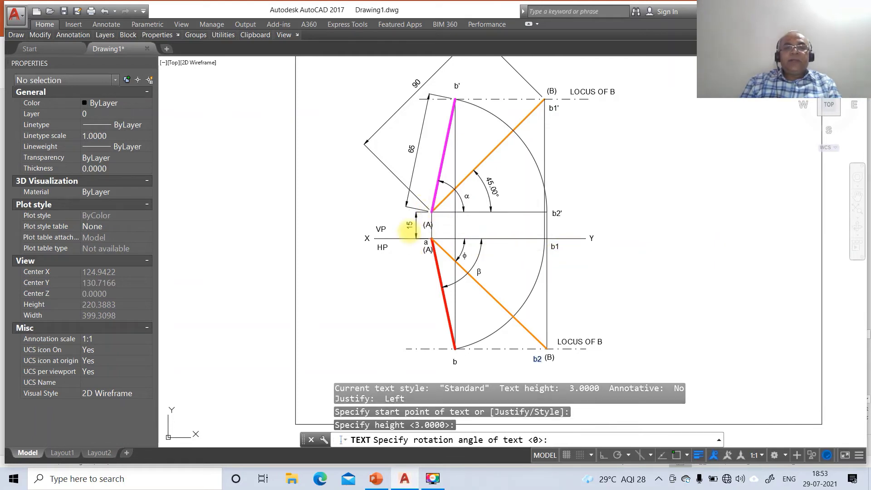
{"action": "key", "text": "Return"}
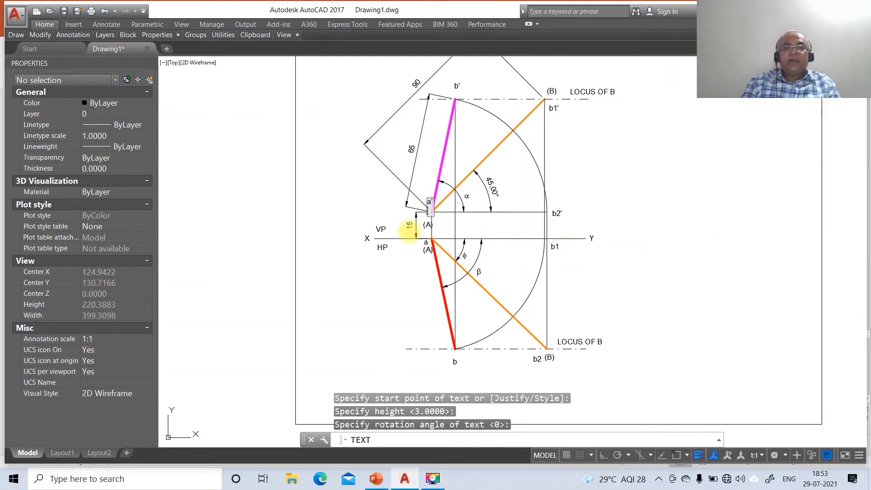
{"action": "key", "text": "Return"}
{"action": "key", "text": "Return"}
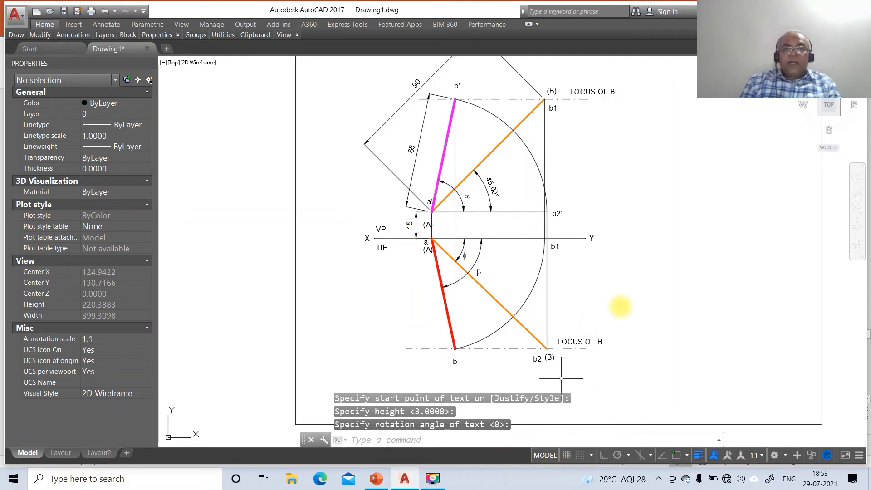
Step: Add a leader without annotation, its arrowhead snapped with Nearest onto the large lower arc between b and b1
{"action": "type", "text": "1ead"}
{"action": "key", "text": "Return"}
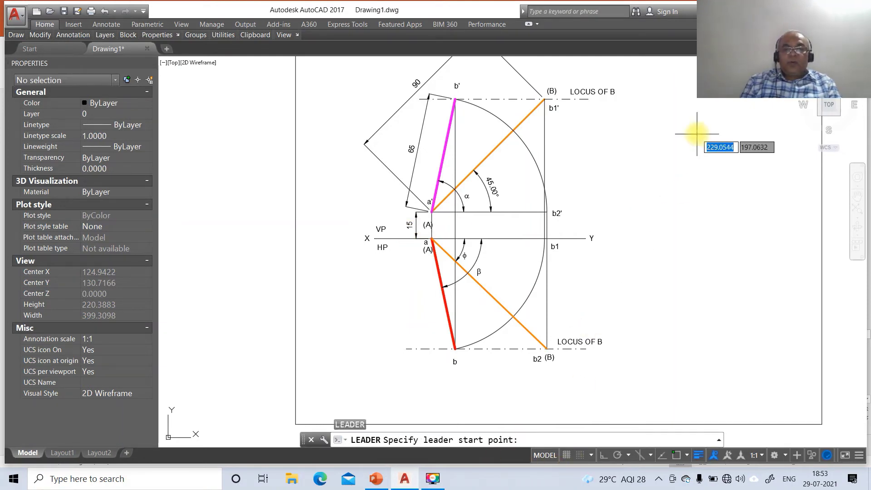
{"action": "type", "text": "nea"}
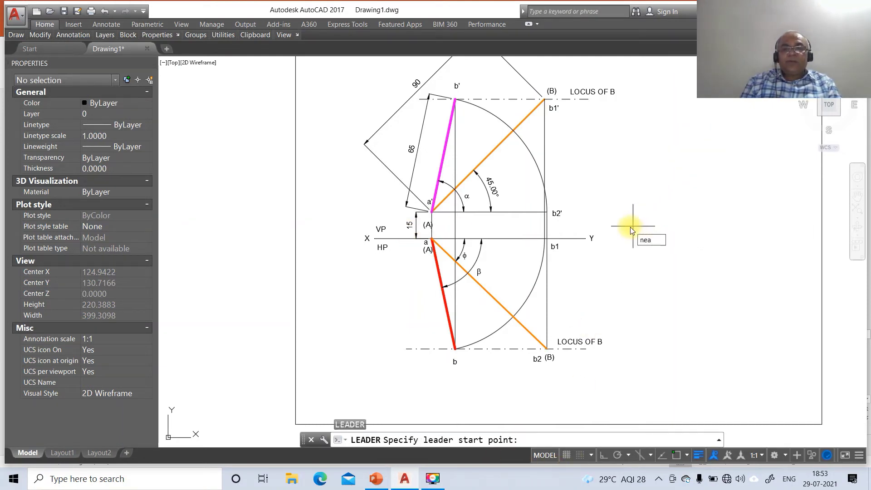
{"action": "key", "text": "Return"}
{"action": "left_click", "coordinate": [525, 309]}
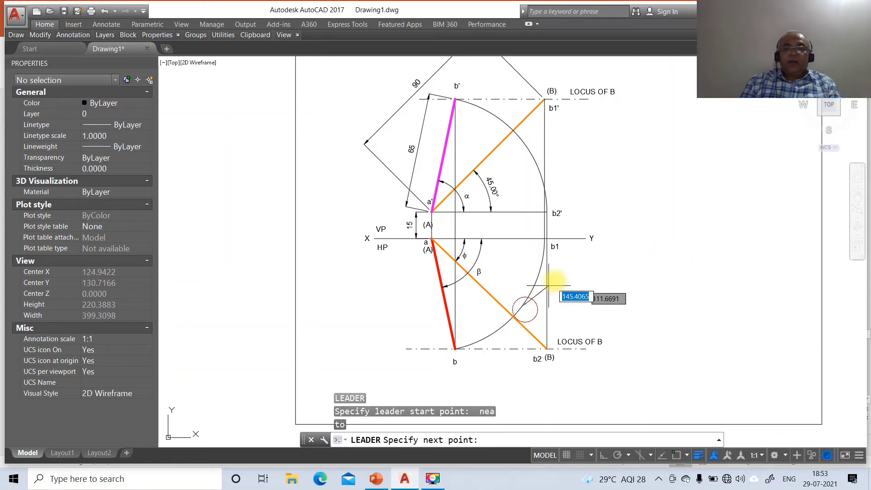
{"action": "left_click", "coordinate": [580, 222]}
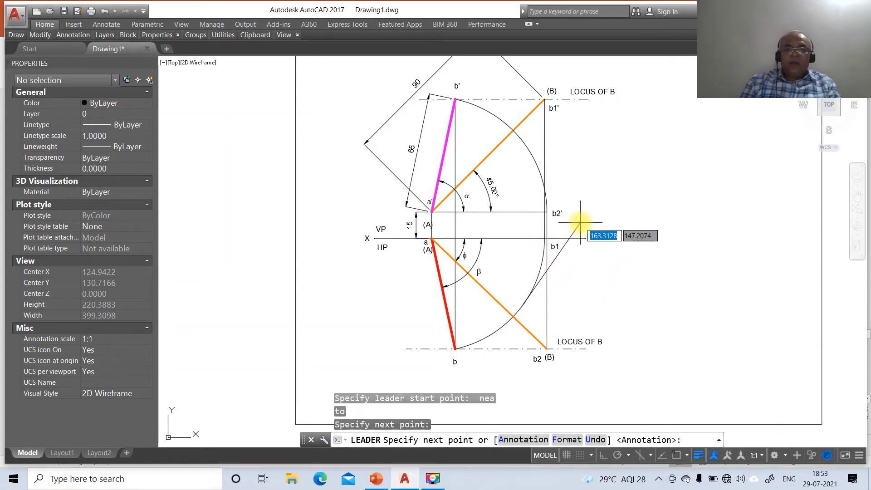
{"action": "key", "text": "Return"}
{"action": "key", "text": "Return"}
{"action": "type", "text": "n"}
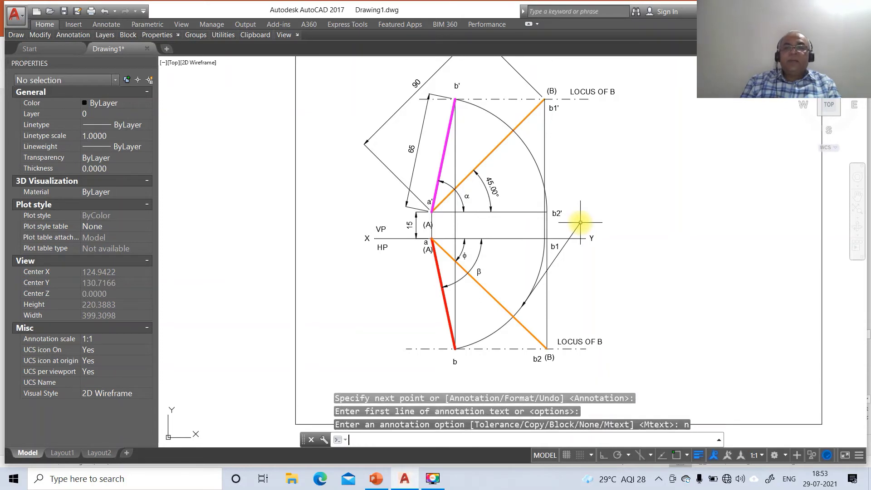
{"action": "key", "text": "Return"}
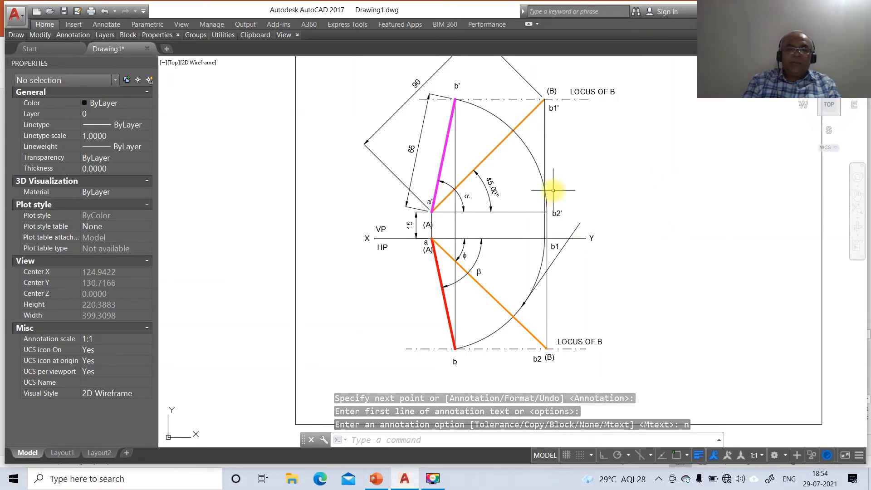
Step: Check the arrow directions in the PowerPoint figure and add a leader without annotation, its arrowhead snapped with Nearest onto the large upper arc
{"action": "key", "text": "Return"}
{"action": "left_click", "coordinate": [376, 479]}
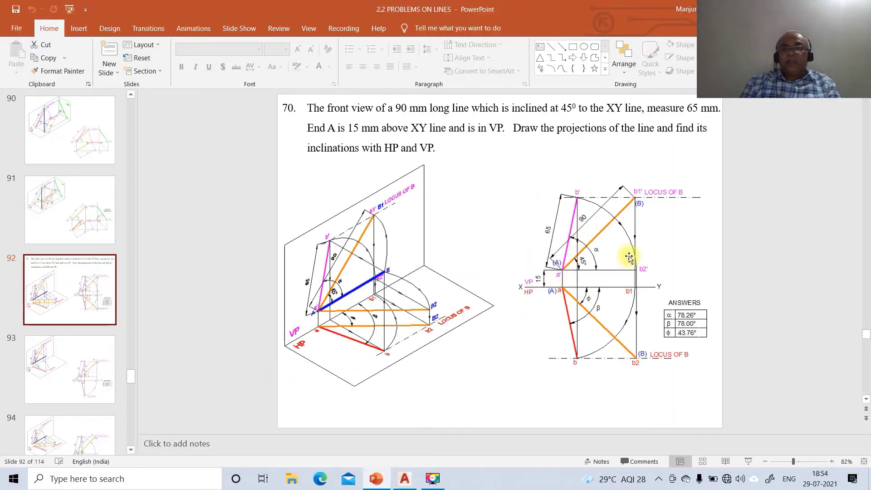
{"action": "left_click", "coordinate": [404, 478]}
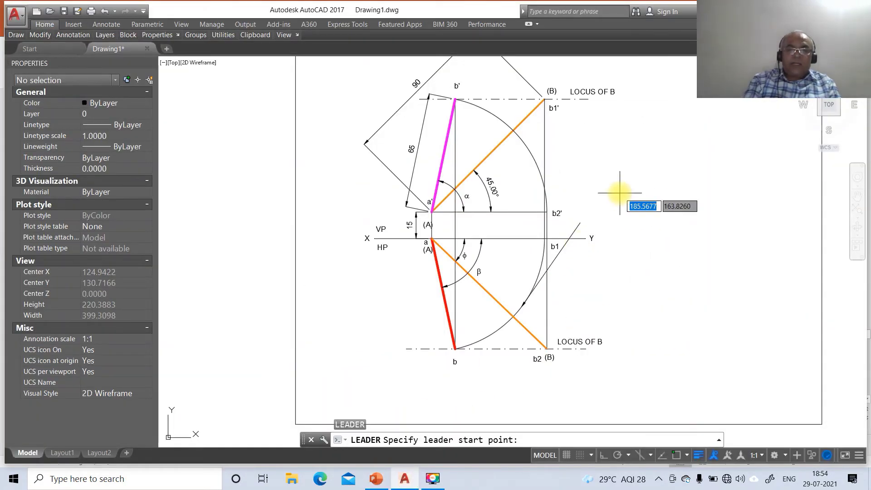
{"action": "type", "text": "nea"}
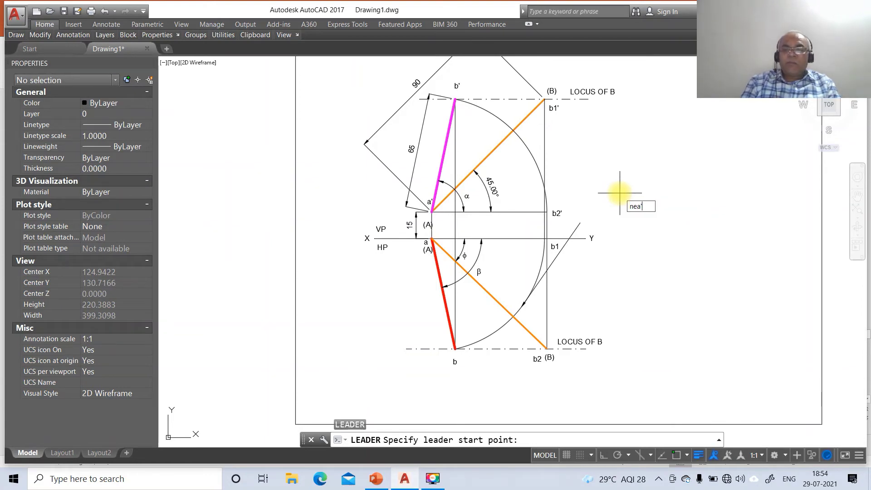
{"action": "key", "text": "Return"}
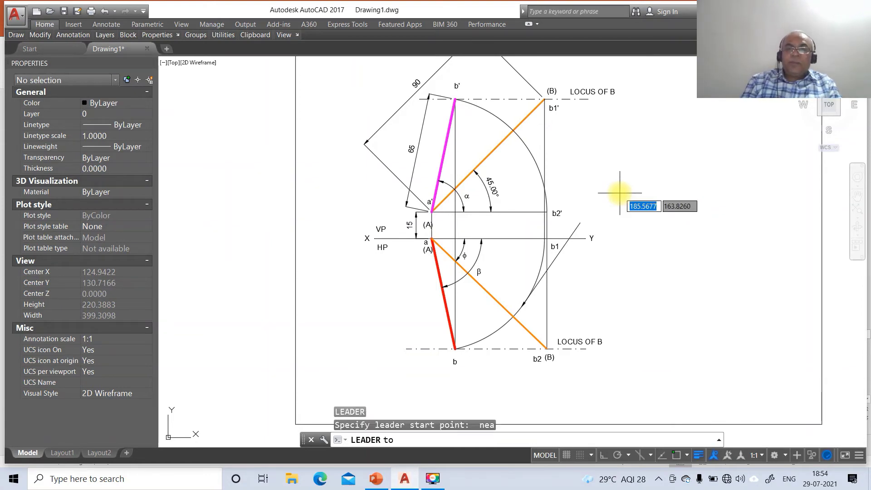
{"action": "left_click", "coordinate": [529, 154]}
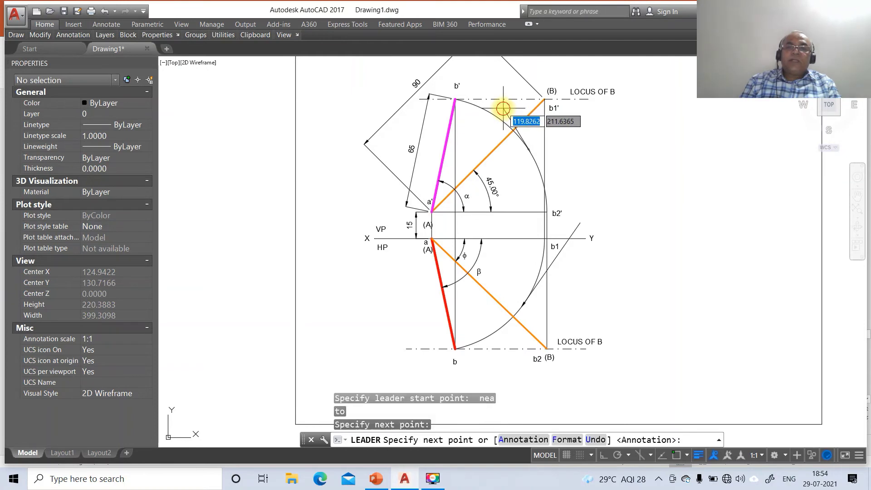
{"action": "key", "text": "Return"}
{"action": "key", "text": "Return"}
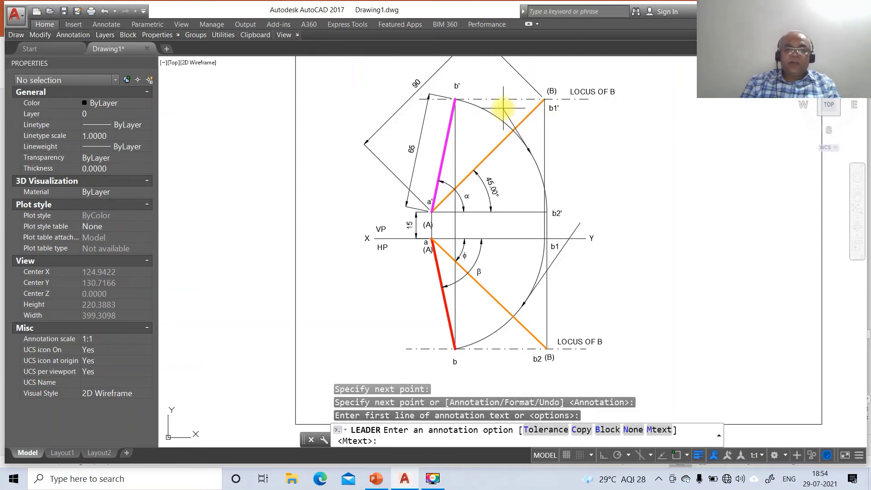
{"action": "key", "text": "Return"}
Step: Turn Ortho on and add a vertical leader without annotation, its arrowhead snapped with Nearest onto the b2 projector below the XY line
{"action": "type", "text": "lea"}
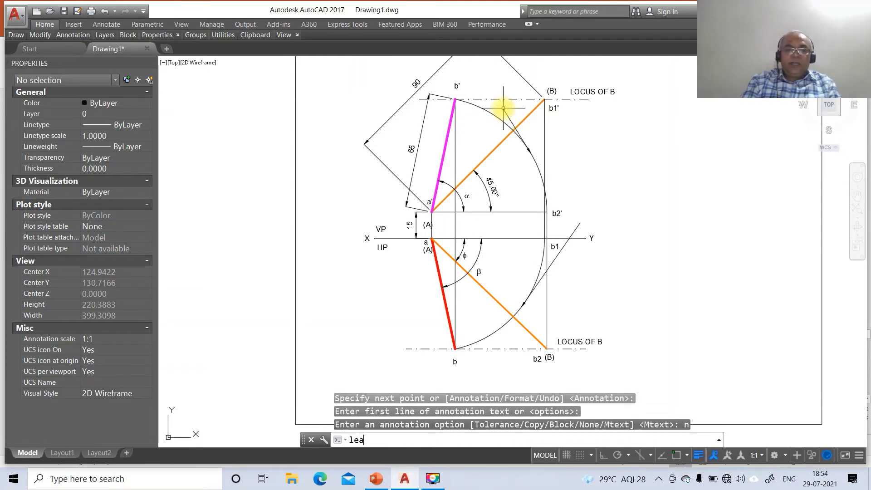
{"action": "type", "text": "der"}
{"action": "key", "text": "Return"}
{"action": "left_click", "coordinate": [603, 454]}
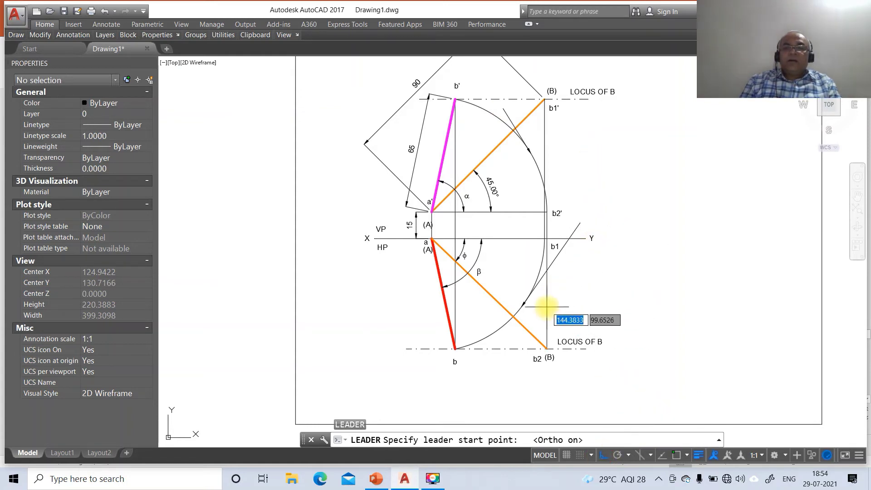
{"action": "type", "text": "nea"}
{"action": "key", "text": "Return"}
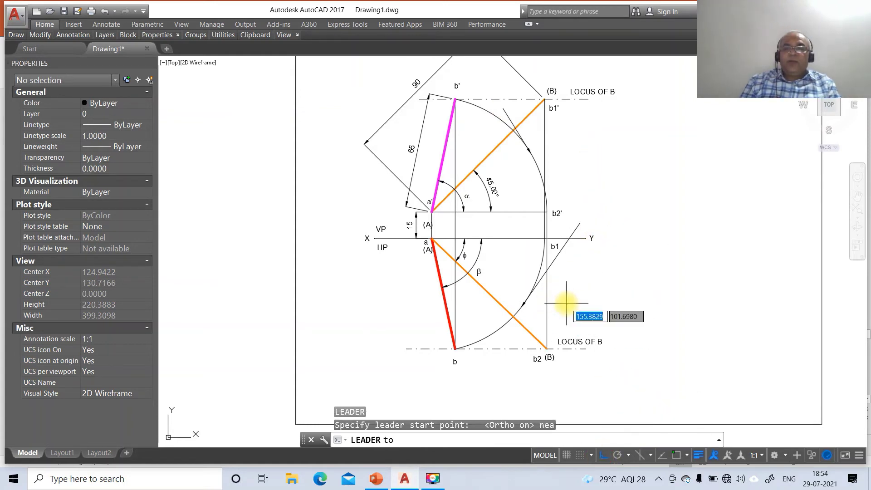
{"action": "left_click", "coordinate": [548, 288]}
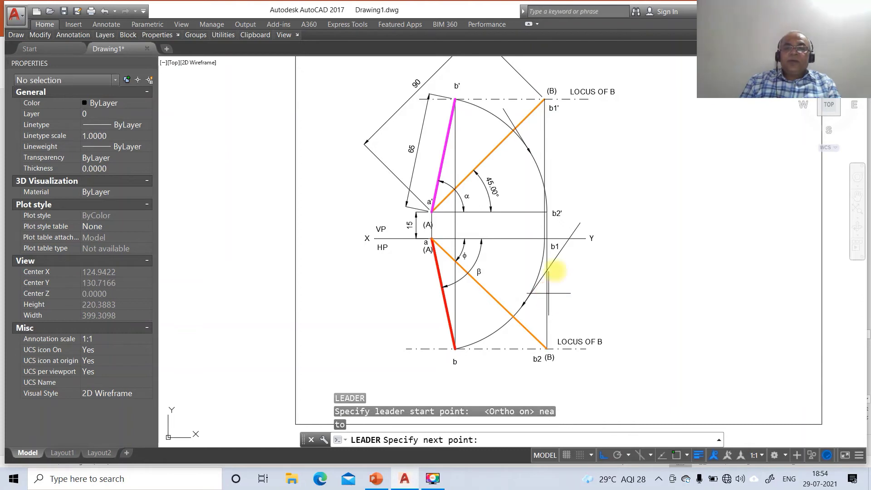
{"action": "left_click", "coordinate": [561, 73]}
{"action": "key", "text": "Return"}
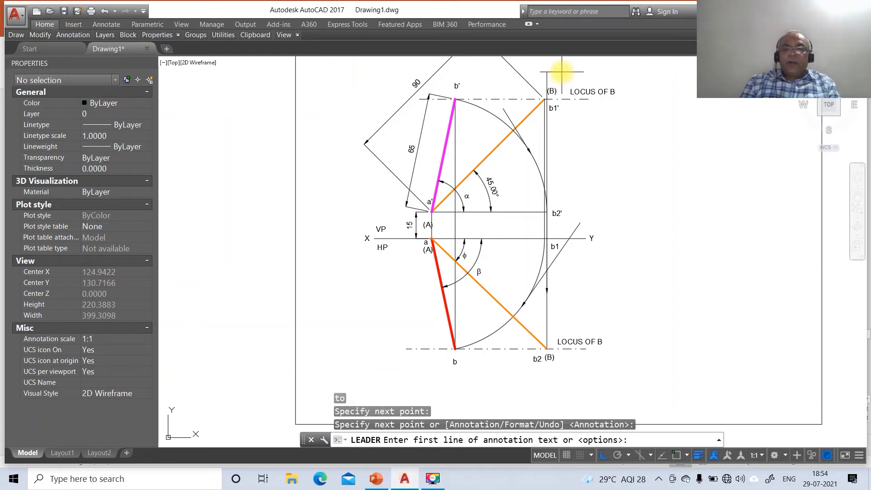
{"action": "key", "text": "Return"}
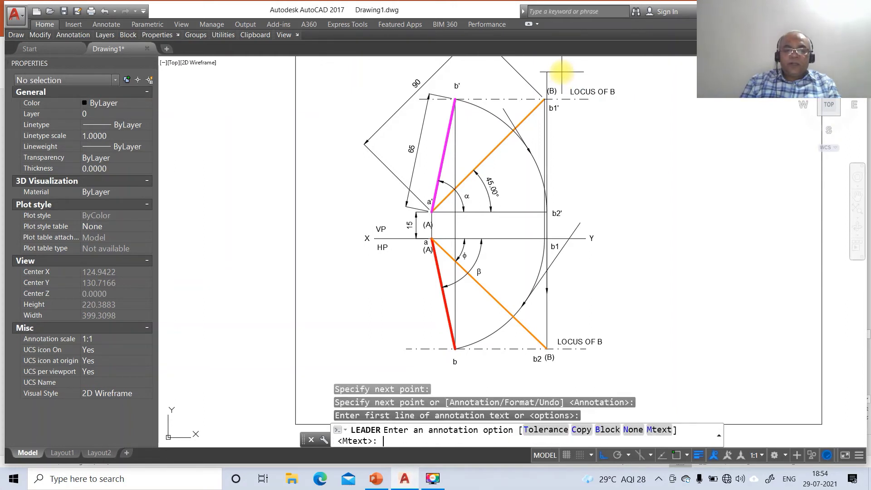
{"action": "type", "text": "n"}
{"action": "key", "text": "Return"}
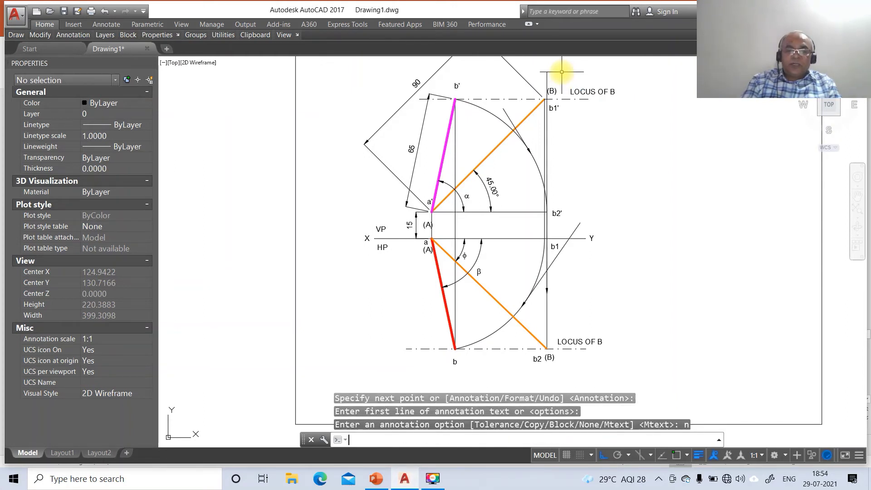
Step: Add a vertical leader without annotation, its arrowhead snapped with Nearest onto the b1'–b1 projector just above the XY line
{"action": "type", "text": "lea"}
{"action": "key", "text": "Return"}
{"action": "type", "text": "nea"}
{"action": "key", "text": "Return"}
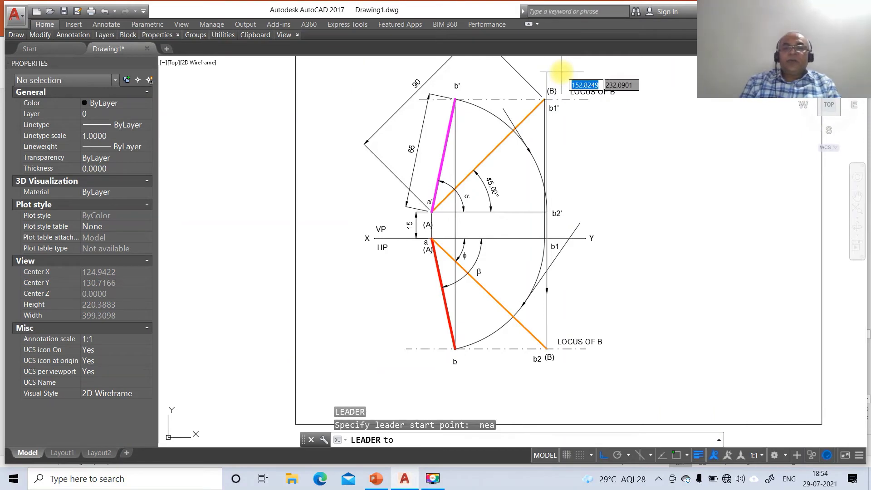
{"action": "left_click", "coordinate": [543, 222]}
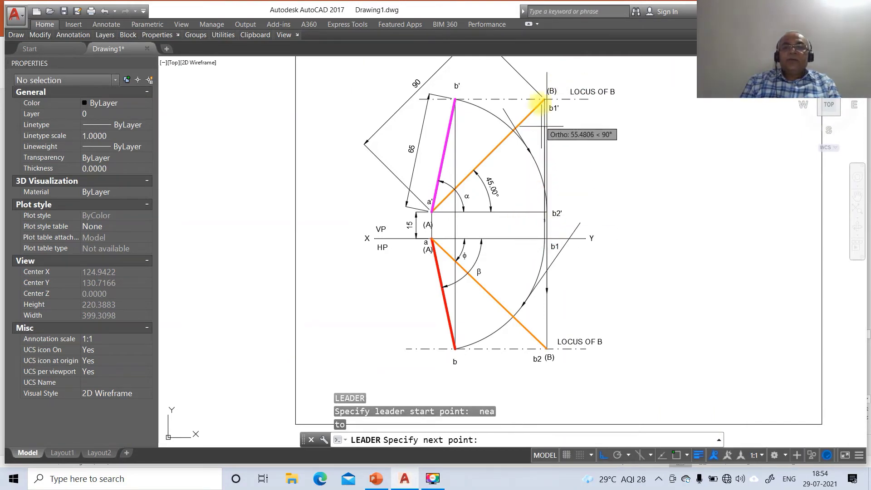
{"action": "left_click", "coordinate": [544, 64]}
{"action": "key", "text": "Return"}
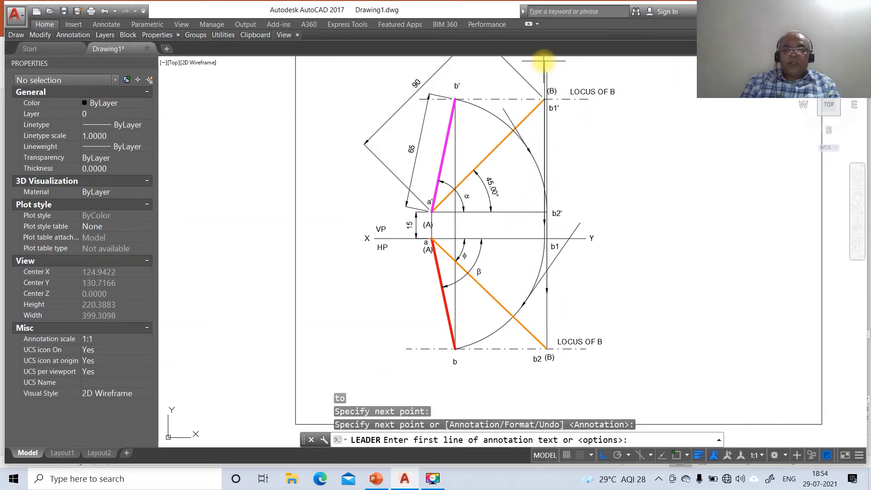
{"action": "key", "text": "Return"}
{"action": "type", "text": "n"}
{"action": "key", "text": "Return"}
Step: Explode the two vertical leaders on the projectors and the two slanted leaders on the large arcs
{"action": "type", "text": "x"}
{"action": "key", "text": "Return"}
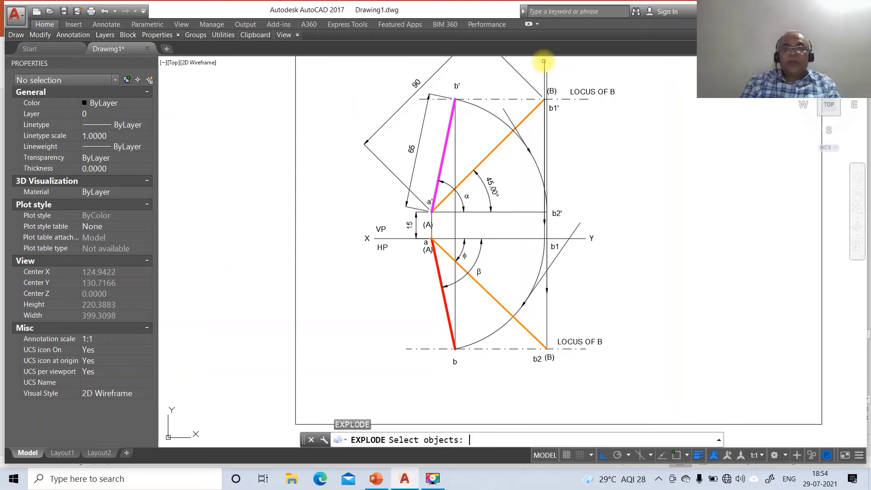
{"action": "left_click", "coordinate": [585, 63]}
{"action": "left_click", "coordinate": [535, 71]}
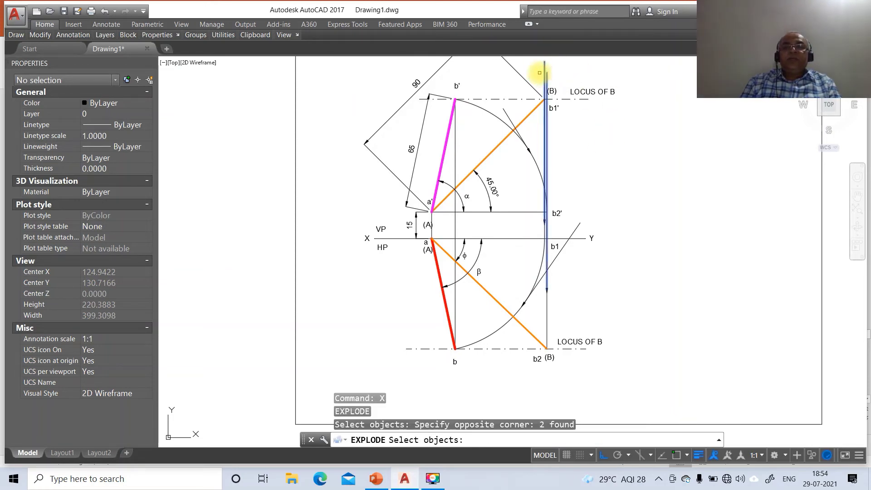
{"action": "left_click", "coordinate": [506, 111]}
{"action": "left_click", "coordinate": [510, 112]}
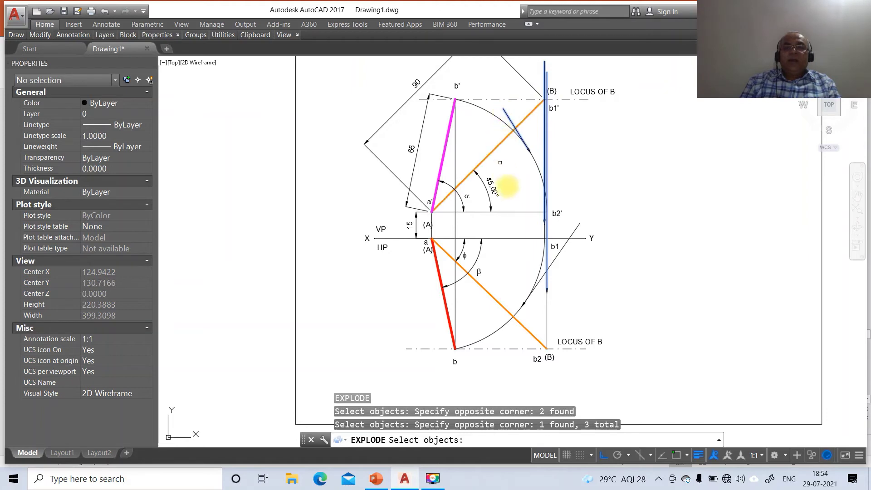
{"action": "left_click", "coordinate": [536, 286]}
{"action": "key", "text": "Return"}
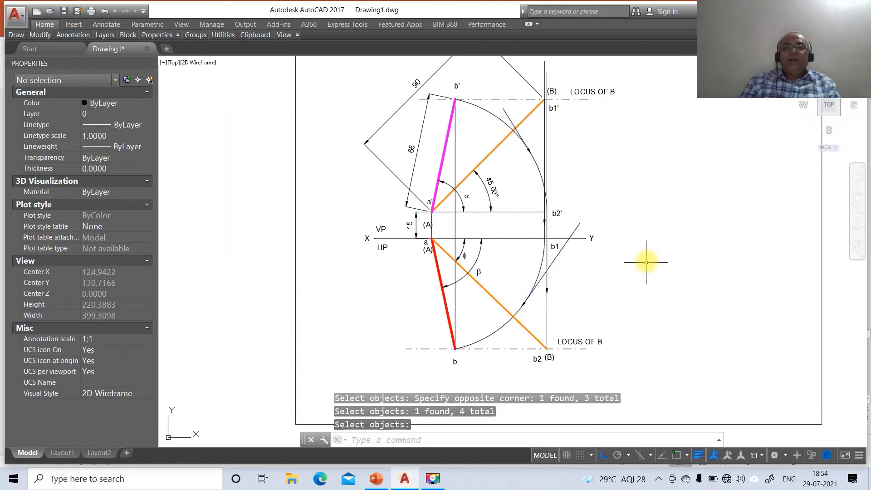
Step: Erase the tail lines of the four exploded leaders, keeping only their arrowheads on the arcs and projectors
{"action": "type", "text": "e"}
{"action": "key", "text": "Return"}
{"action": "left_click", "coordinate": [551, 69]}
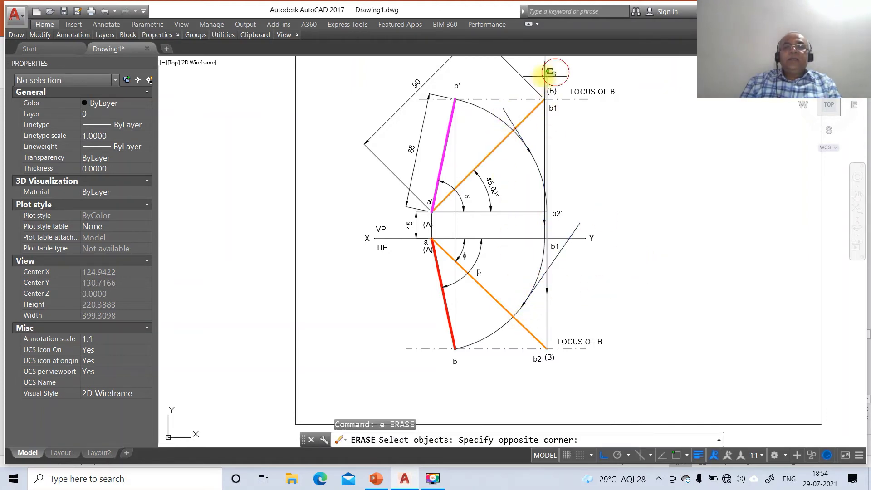
{"action": "left_click", "coordinate": [540, 77]}
{"action": "key", "text": "Return"}
{"action": "key", "text": "Return"}
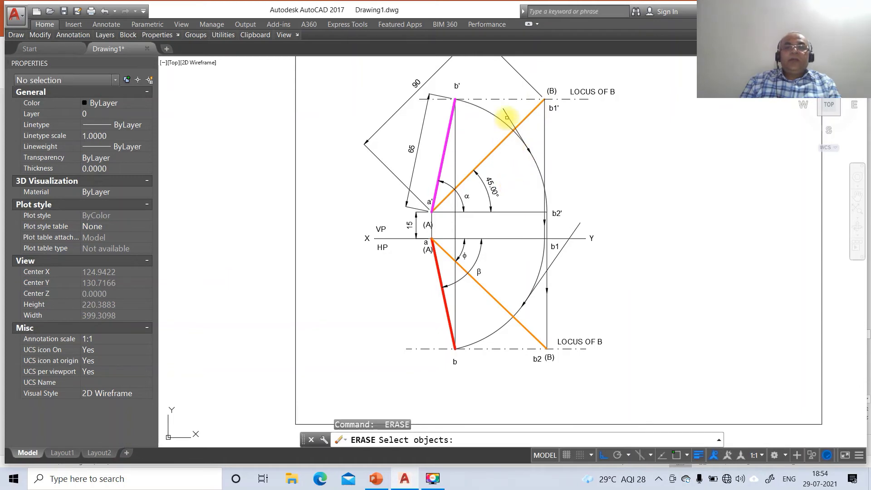
{"action": "left_click", "coordinate": [508, 116]}
{"action": "key", "text": "Return"}
{"action": "key", "text": "Return"}
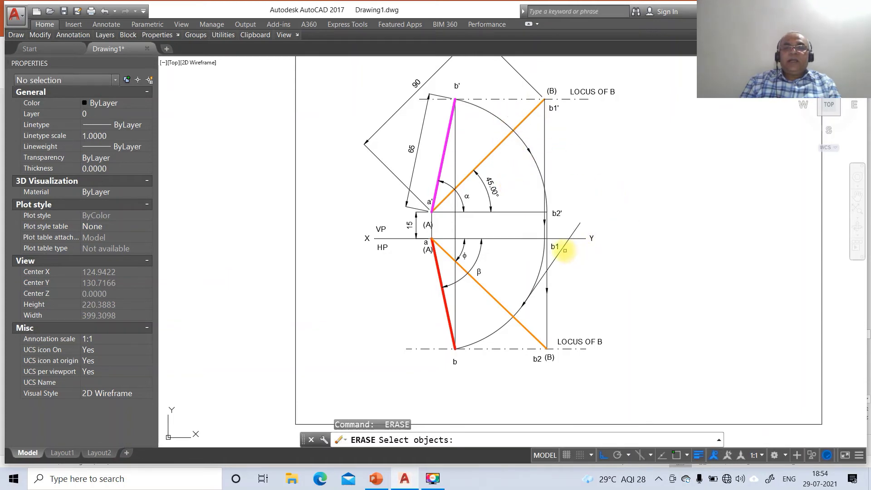
{"action": "left_click", "coordinate": [562, 247]}
{"action": "key", "text": "Return"}
Step: Shorten the lower locus line with Break, removing the part that extends far beyond point b
{"action": "type", "text": "z"}
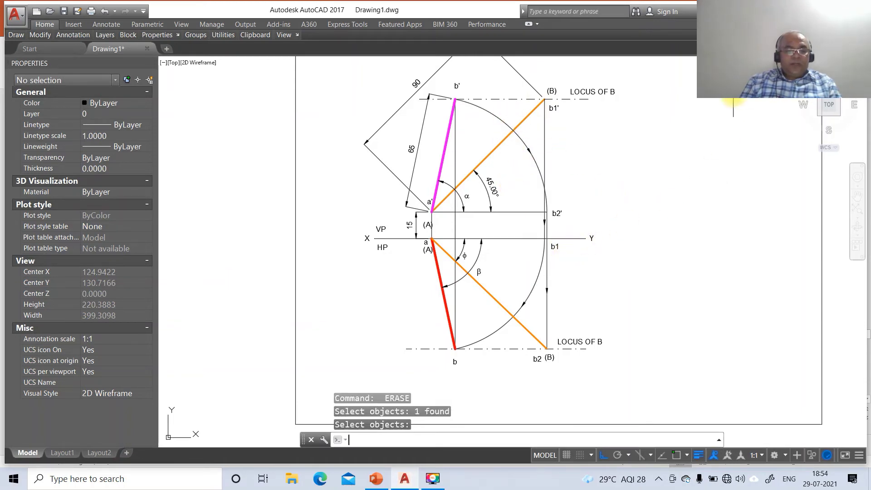
{"action": "key", "text": "Return"}
{"action": "type", "text": "w"}
{"action": "key", "text": "Return"}
{"action": "left_click", "coordinate": [349, 213]}
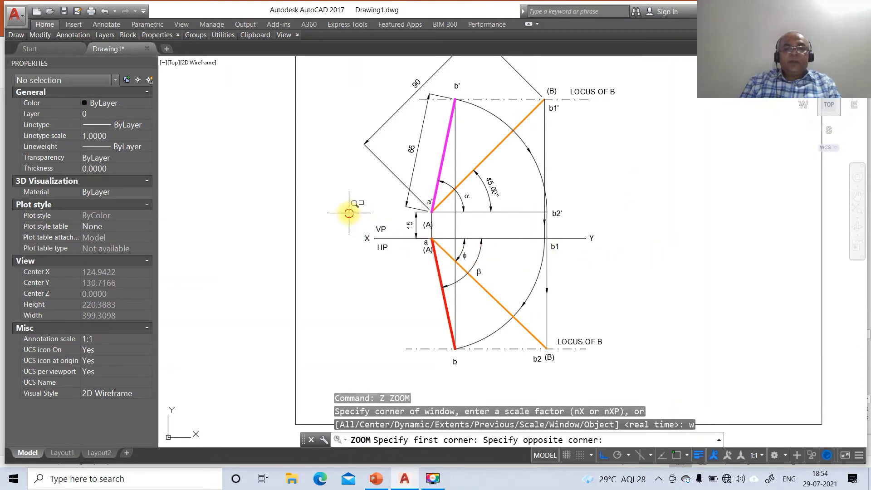
{"action": "left_click", "coordinate": [657, 388]}
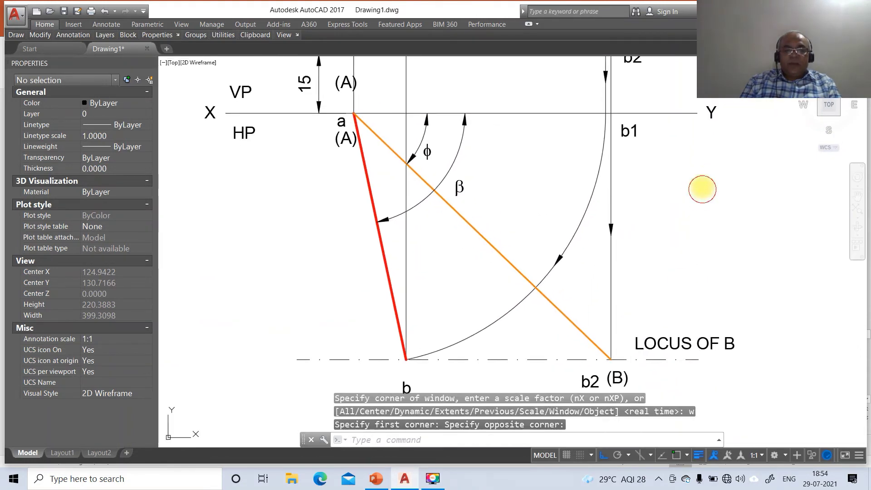
{"action": "left_click", "coordinate": [703, 186]}
{"action": "key", "text": "Escape"}
{"action": "key", "text": "Escape"}
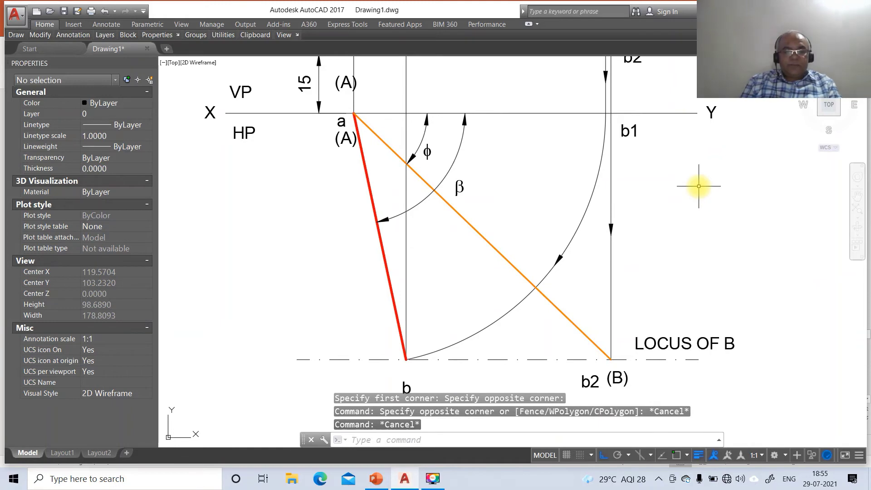
{"action": "type", "text": "br"}
{"action": "key", "text": "Return"}
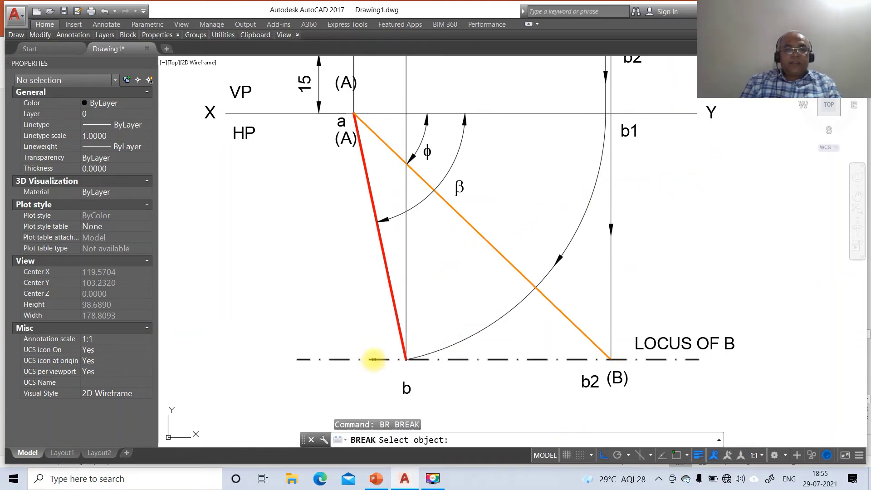
{"action": "left_click", "coordinate": [374, 359]}
{"action": "left_click", "coordinate": [220, 344]}
Step: Start the Move command and select the label b below the red line's lower end as its object
{"action": "type", "text": "m"}
{"action": "key", "text": "Return"}
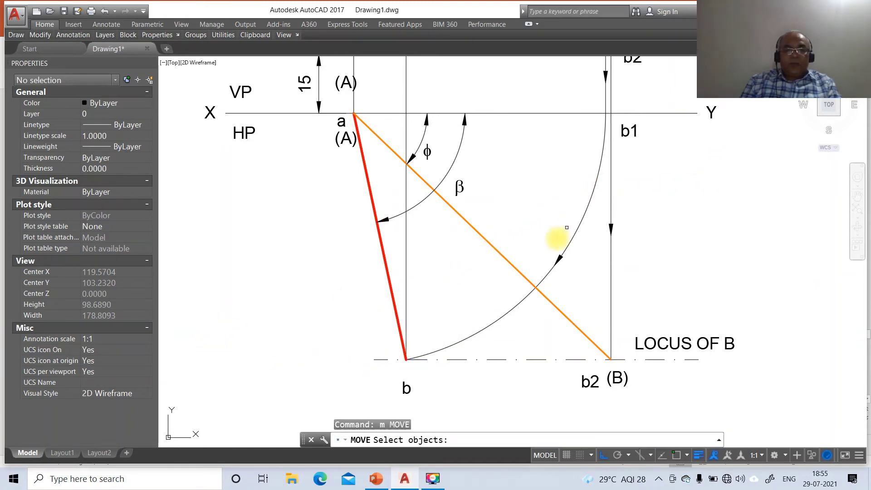
{"action": "left_click", "coordinate": [406, 388]}
{"action": "key", "text": "Return"}
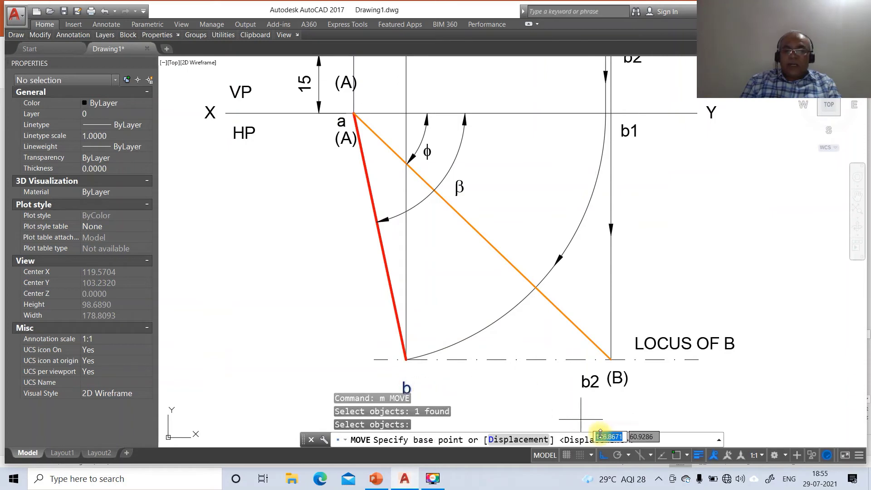
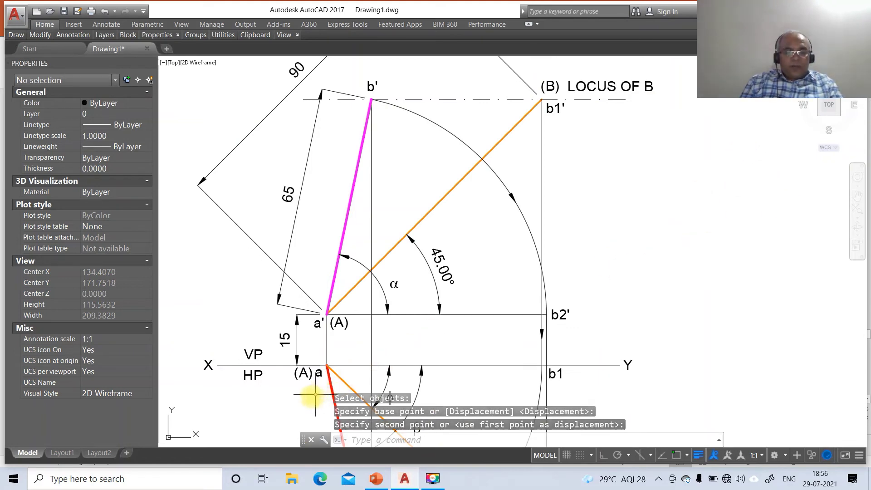
Step: Shorten the XY line with Break, removing its X end beyond the VP and HP labels
{"action": "type", "text": "br"}
{"action": "key", "text": "Return"}
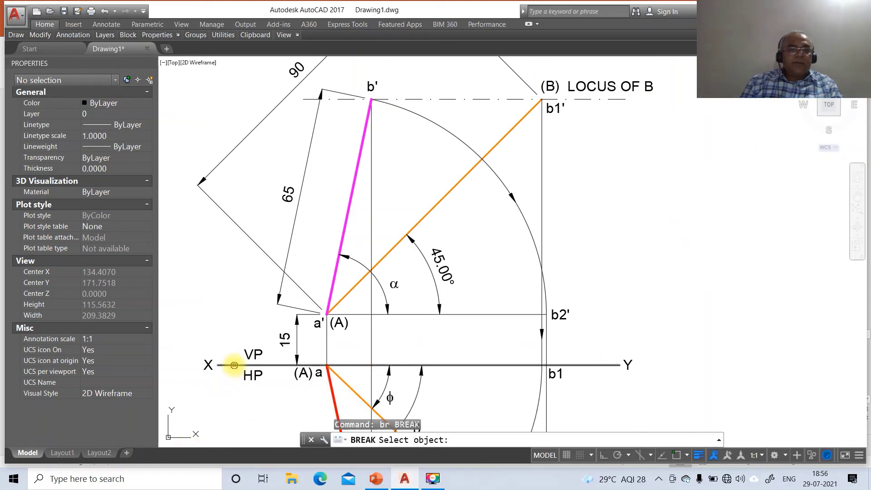
{"action": "left_click", "coordinate": [230, 365]}
{"action": "left_click", "coordinate": [209, 336]}
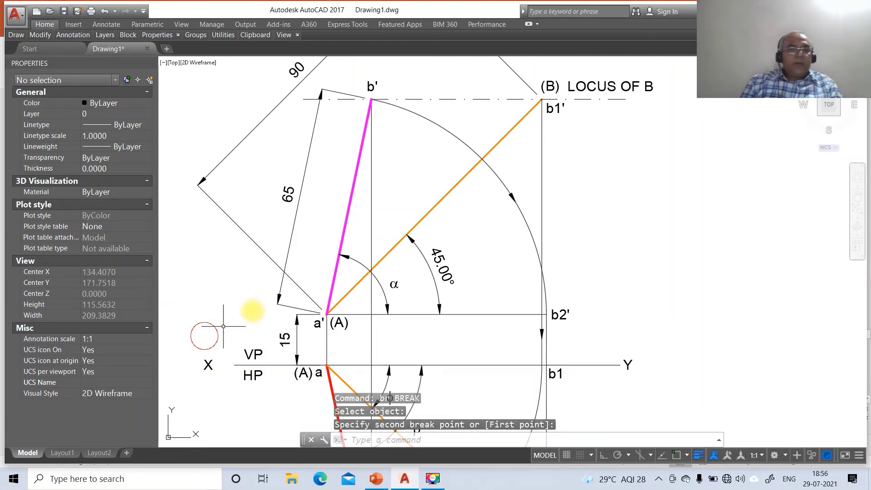
Step: Move the X label inward so it sits beside the shortened end of the XY line
{"action": "type", "text": "M"}
{"action": "key", "text": "Return"}
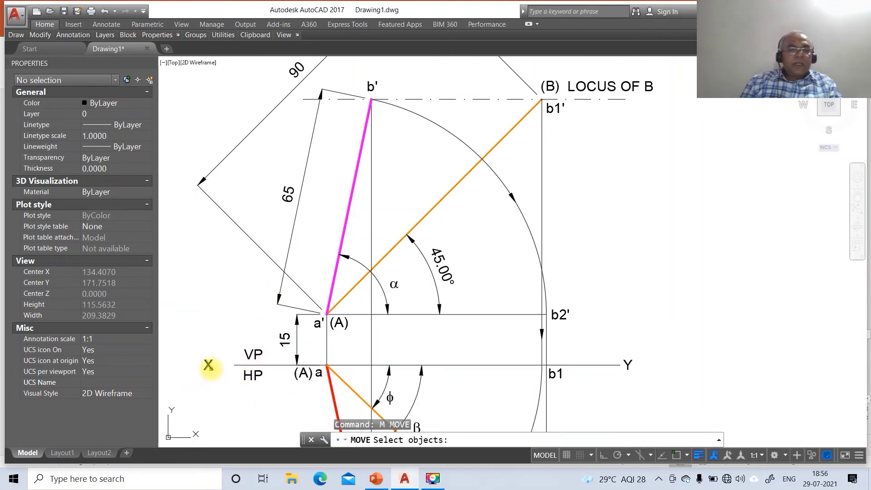
{"action": "left_click", "coordinate": [208, 366]}
{"action": "key", "text": "Return"}
{"action": "left_click", "coordinate": [222, 389]}
{"action": "left_click", "coordinate": [239, 388]}
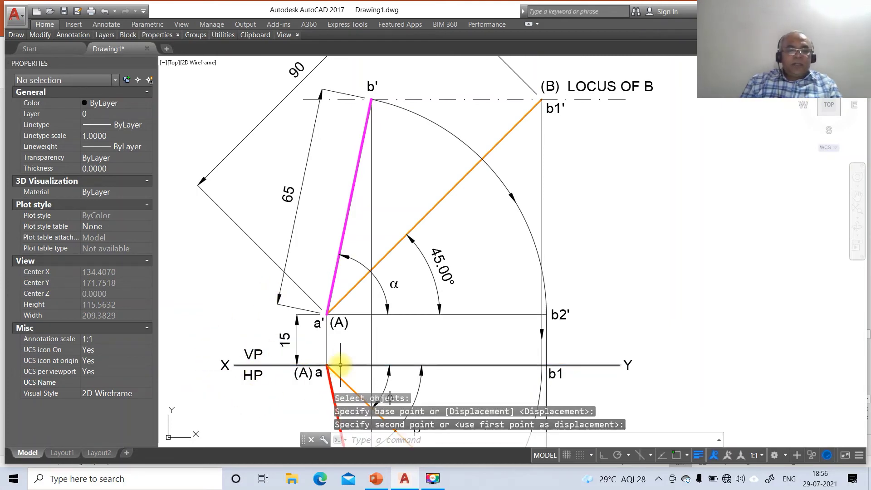
Step: Modify the Standard dimension style to use an angular dimension precision of 0
{"action": "type", "text": "dd"}
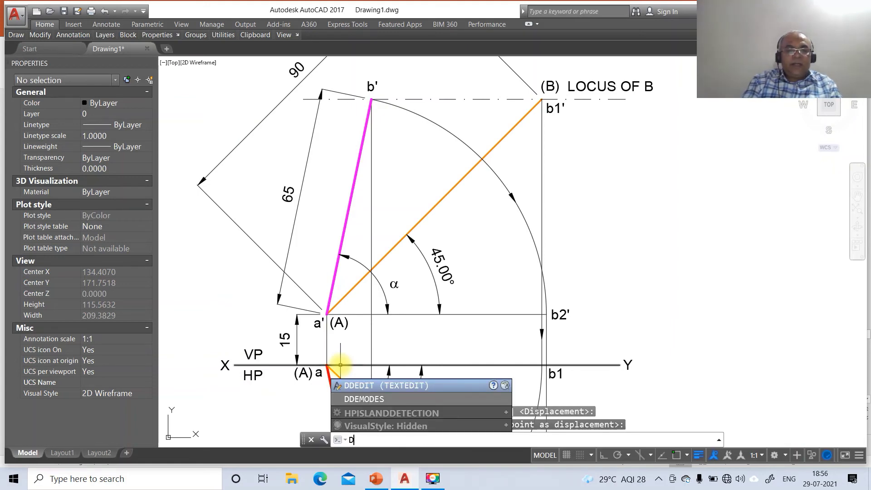
{"action": "type", "text": "dim"}
{"action": "key", "text": "Return"}
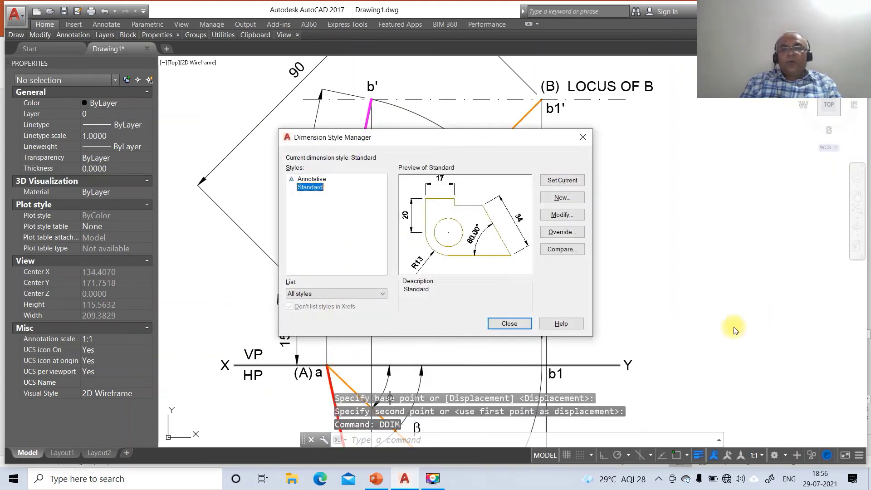
{"action": "left_click", "coordinate": [544, 217]}
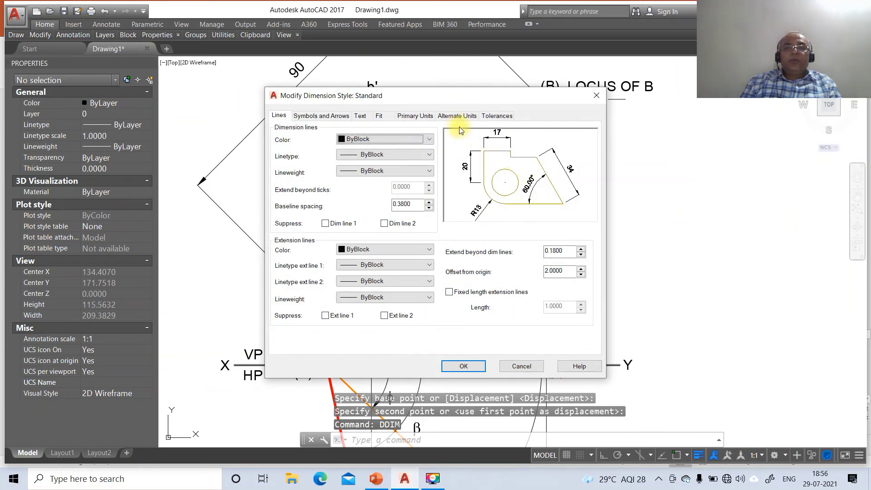
{"action": "left_click", "coordinate": [427, 117]}
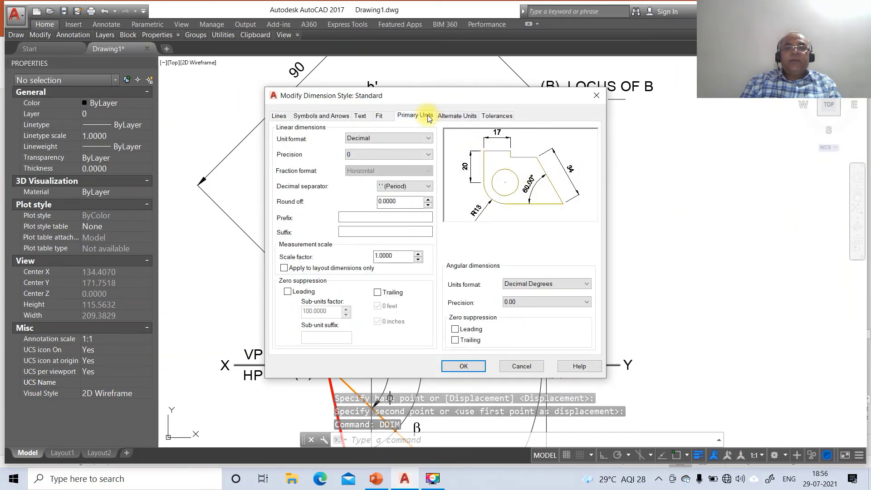
{"action": "left_click", "coordinate": [513, 303]}
{"action": "left_click", "coordinate": [513, 313]}
{"action": "left_click", "coordinate": [514, 303]}
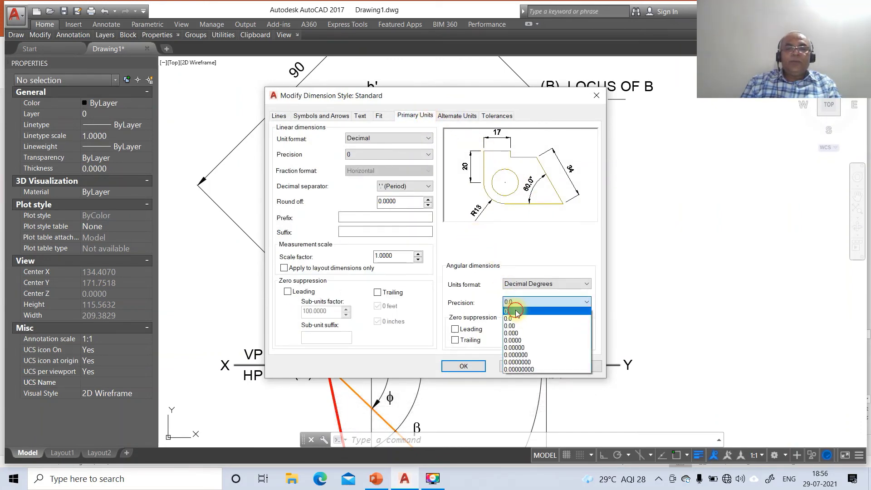
{"action": "left_click", "coordinate": [514, 304]}
{"action": "left_click", "coordinate": [501, 367]}
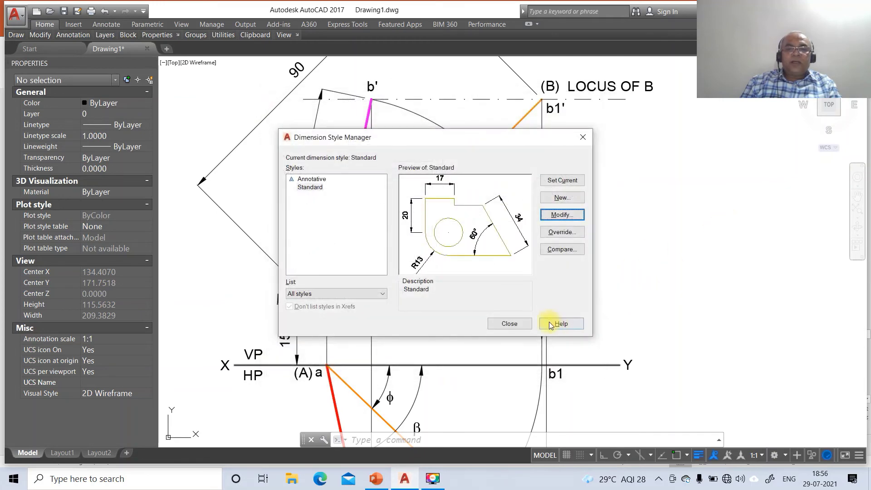
Step: Close the dimension style settings and move the 45° dimension inward, close to a' and inside the α arc
{"action": "left_click", "coordinate": [509, 323]}
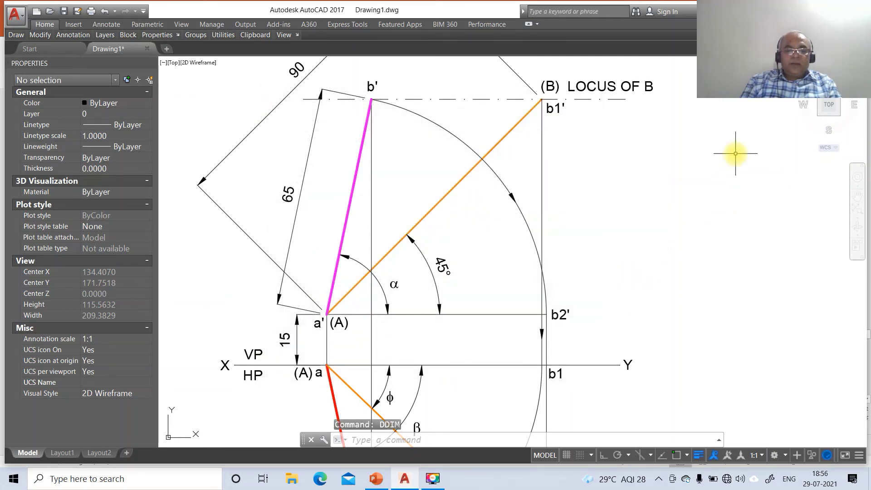
{"action": "type", "text": "di"}
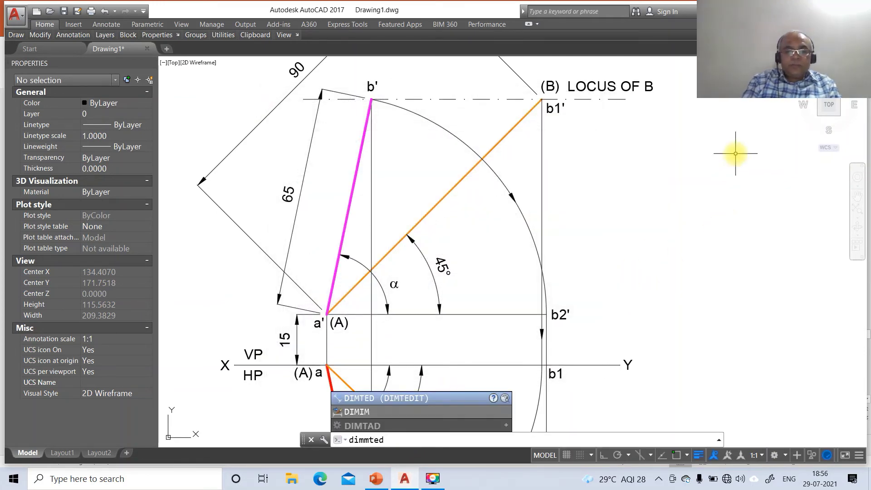
{"action": "type", "text": "mted"}
{"action": "key", "text": "Return"}
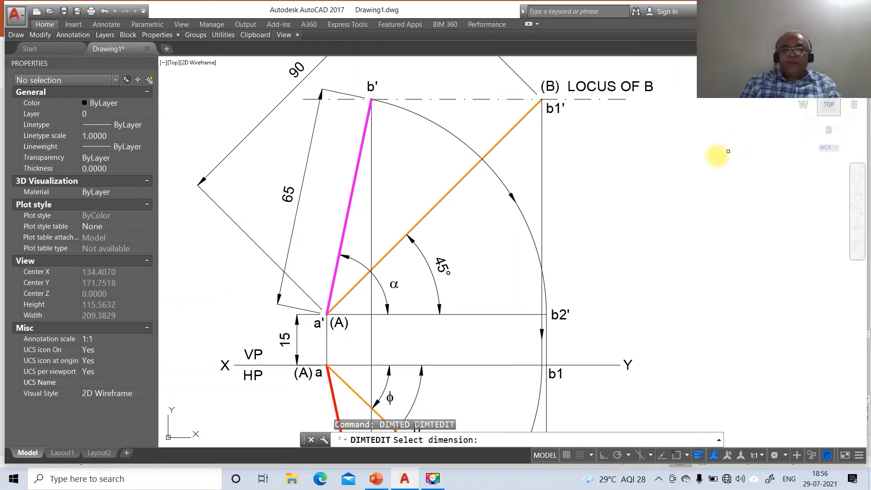
{"action": "left_click", "coordinate": [431, 278]}
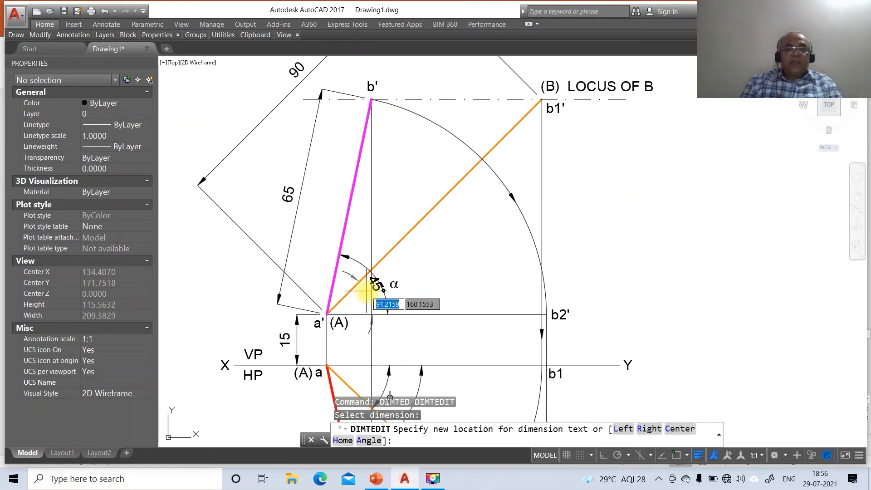
{"action": "left_click", "coordinate": [354, 301]}
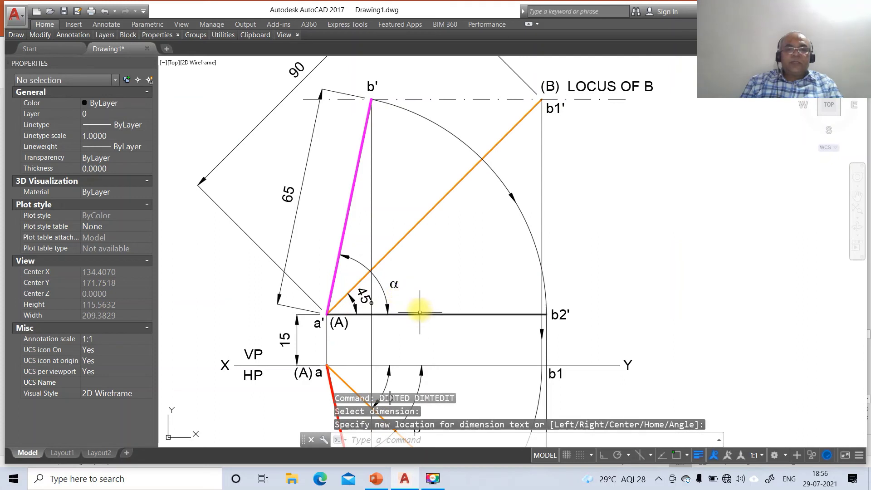
Step: Reposition the two angular dimension arcs below the XY line closer to point a, keeping one inside the other
{"action": "key", "text": "Return"}
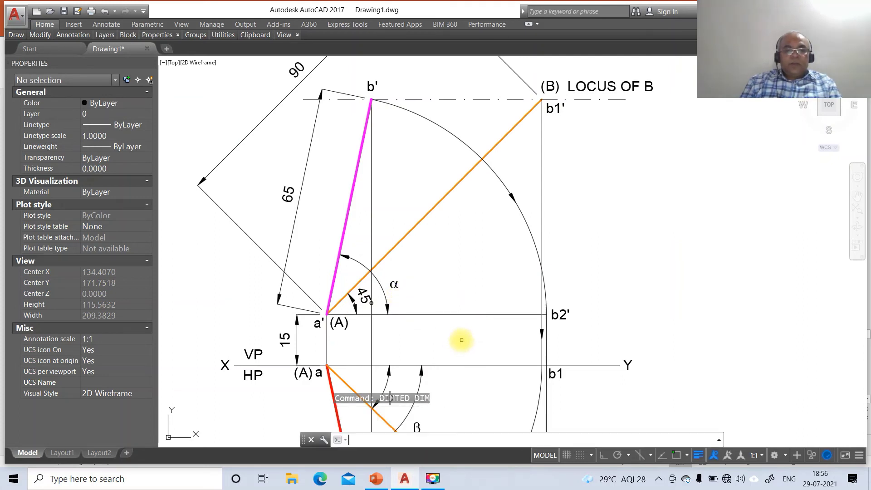
{"action": "left_click", "coordinate": [384, 387]}
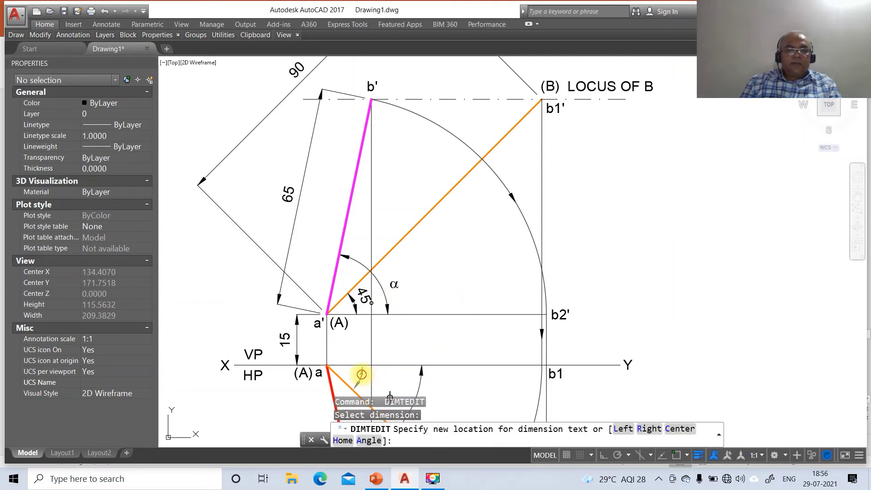
{"action": "left_click", "coordinate": [406, 398]}
{"action": "key", "text": "Return"}
{"action": "left_click", "coordinate": [413, 395]}
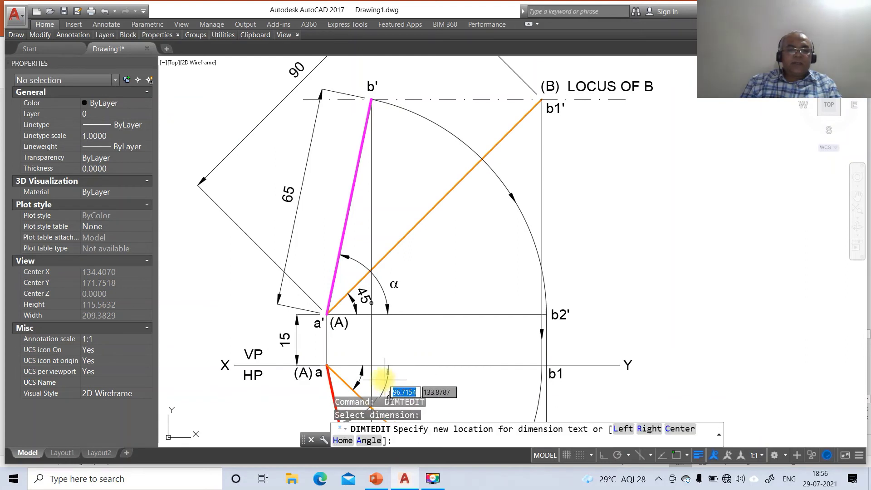
{"action": "left_click", "coordinate": [389, 395]}
Step: Move the φ label from outside the larger arc to the smaller angle arc below the XY line
{"action": "type", "text": "z"}
{"action": "key", "text": "Return"}
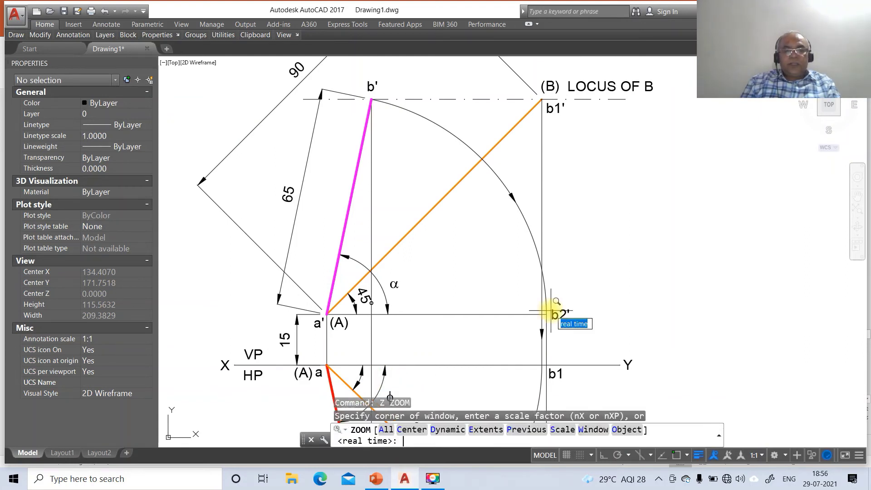
{"action": "key", "text": "Return"}
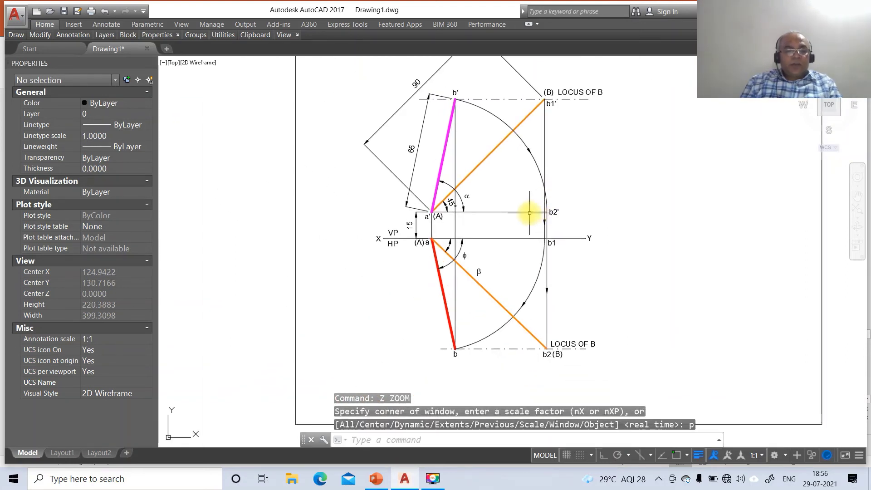
{"action": "type", "text": "z"}
{"action": "key", "text": "Return"}
{"action": "type", "text": "w"}
{"action": "key", "text": "Return"}
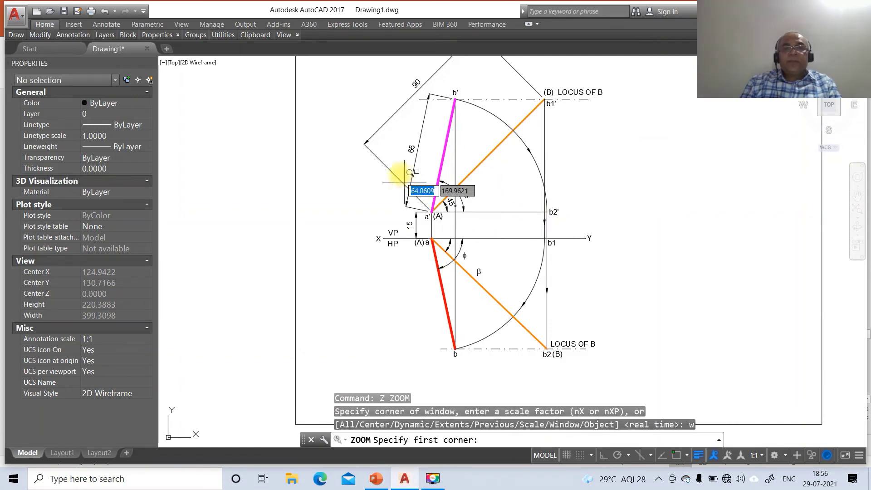
{"action": "left_click", "coordinate": [349, 76]}
{"action": "left_click", "coordinate": [644, 385]}
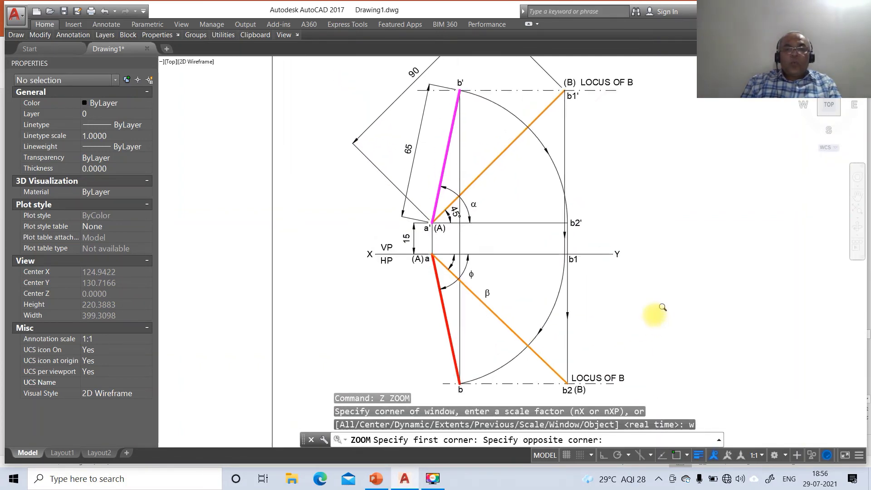
{"action": "type", "text": "m"}
{"action": "key", "text": "Return"}
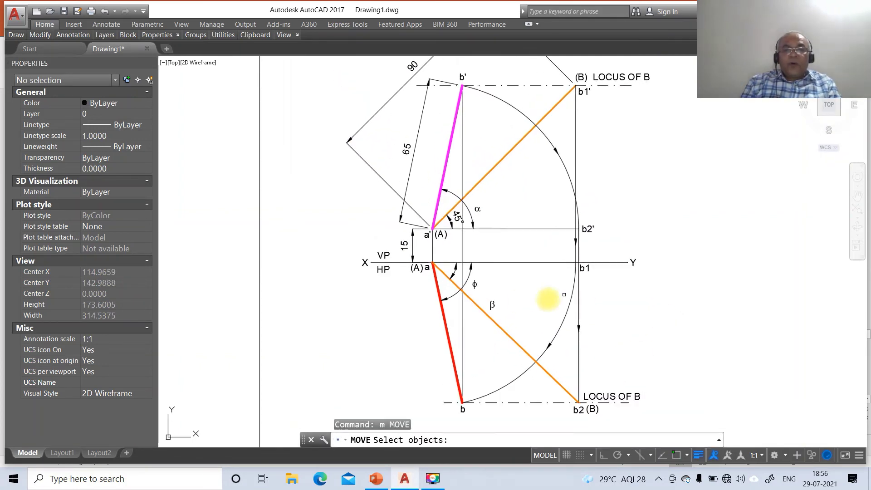
{"action": "left_click", "coordinate": [475, 285]}
{"action": "key", "text": "Return"}
{"action": "left_click", "coordinate": [493, 297]}
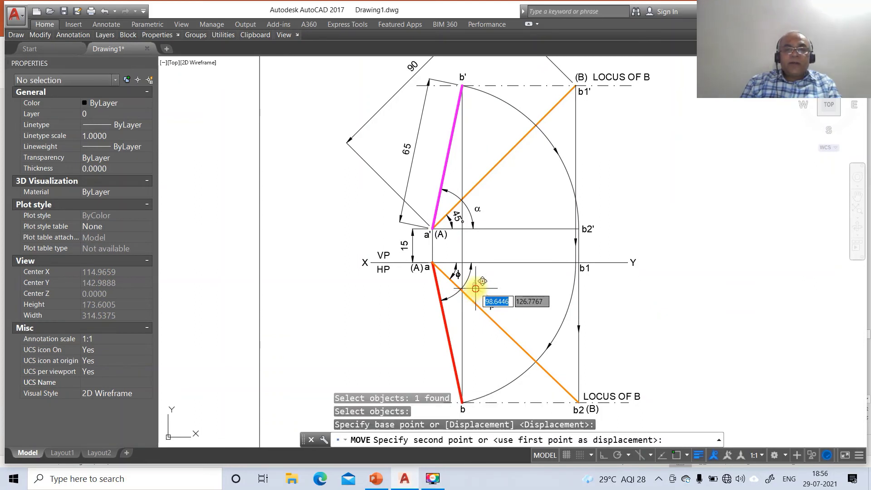
{"action": "left_click", "coordinate": [476, 289]}
Step: Shift the φ label further inward so it sits inside the smaller arc, beside point a
{"action": "key", "text": "Return"}
{"action": "left_click", "coordinate": [457, 274]}
{"action": "key", "text": "Return"}
{"action": "left_click", "coordinate": [484, 291]}
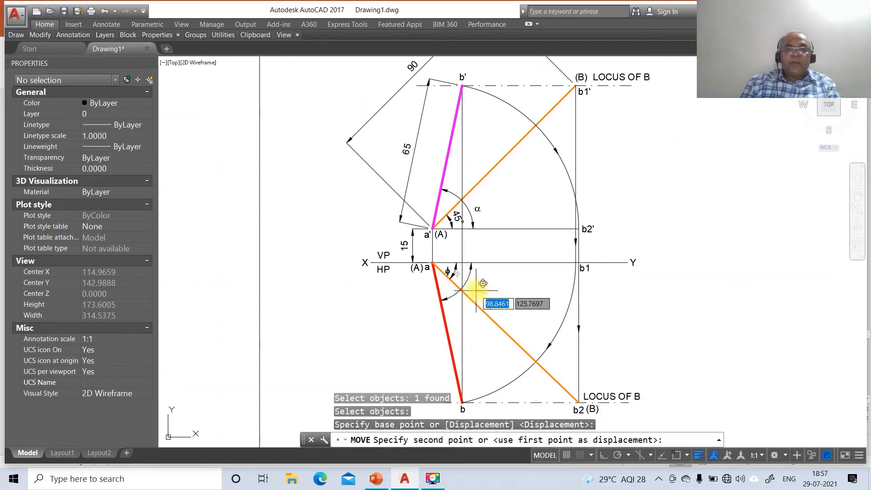
{"action": "left_click", "coordinate": [494, 300]}
Step: Move the β label up beside the larger angle arc below the XY line
{"action": "key", "text": "Return"}
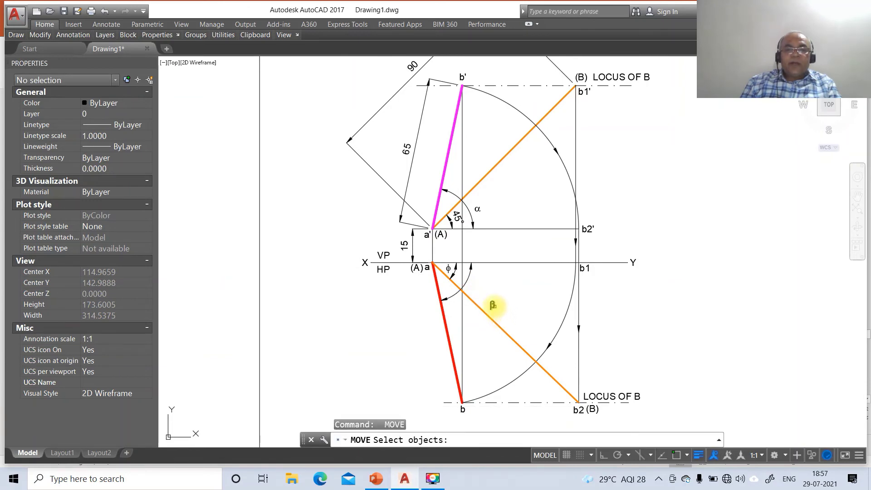
{"action": "left_click", "coordinate": [492, 306]}
{"action": "key", "text": "Return"}
{"action": "left_click", "coordinate": [499, 308]}
{"action": "left_click", "coordinate": [479, 287]}
Step: Move the α label slightly closer to its angle arc above the XY line
{"action": "key", "text": "Return"}
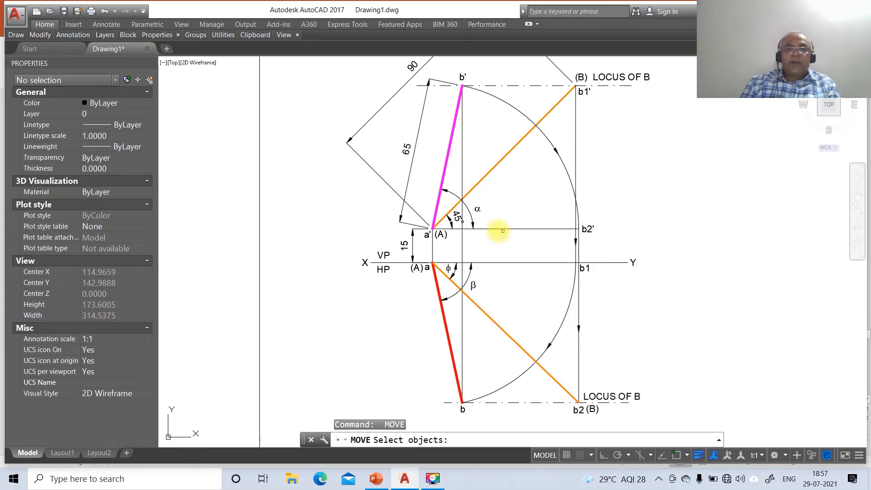
{"action": "left_click", "coordinate": [479, 209]}
{"action": "key", "text": "Return"}
{"action": "left_click", "coordinate": [497, 232]}
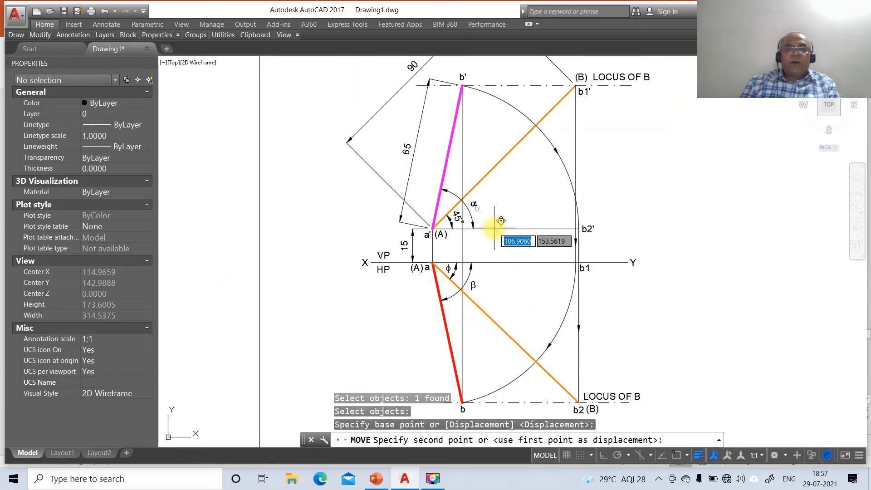
{"action": "left_click", "coordinate": [494, 228]}
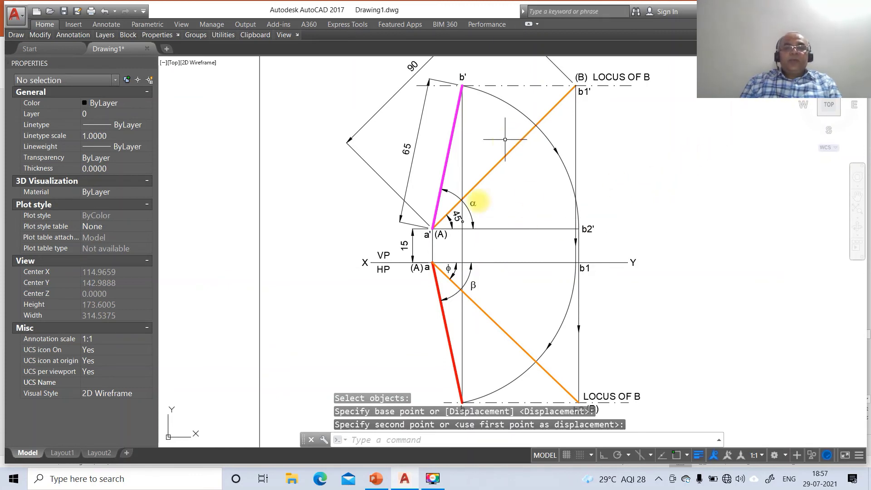
Step: Assign the labels VP, a', b', b1', b2' and the upper LOCUS OF B to the FV layer
{"action": "left_click", "coordinate": [381, 255]}
{"action": "left_click", "coordinate": [424, 239]}
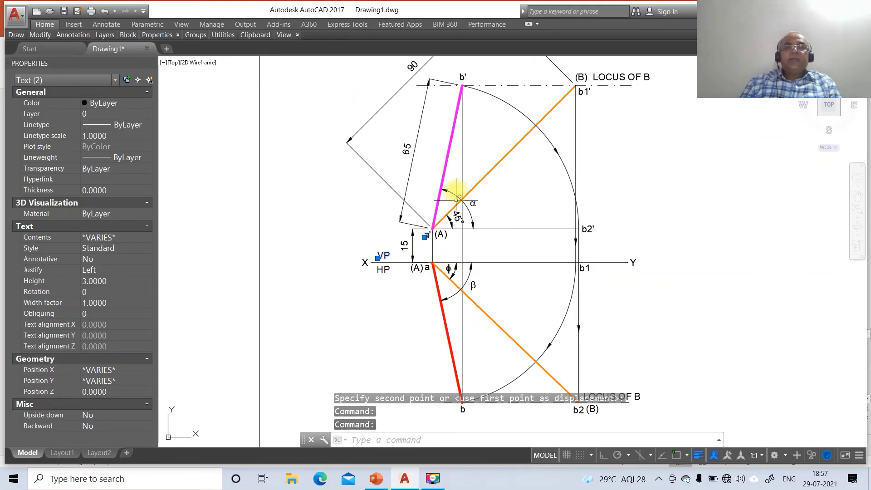
{"action": "left_click", "coordinate": [461, 82]}
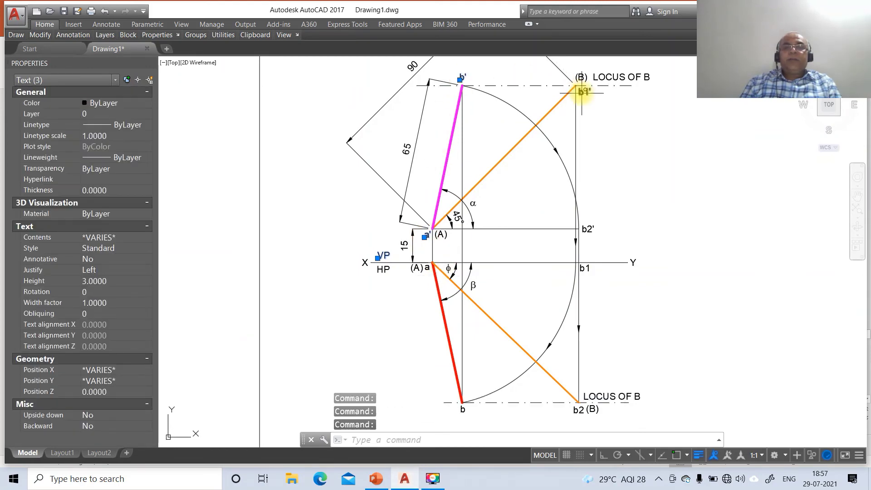
{"action": "left_click", "coordinate": [587, 230]}
{"action": "left_click", "coordinate": [55, 116]}
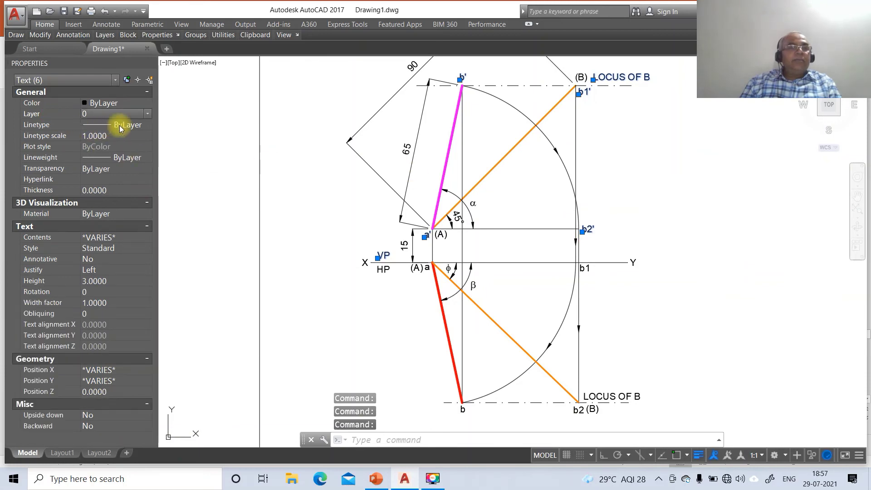
{"action": "left_click", "coordinate": [148, 116]}
{"action": "left_click", "coordinate": [119, 145]}
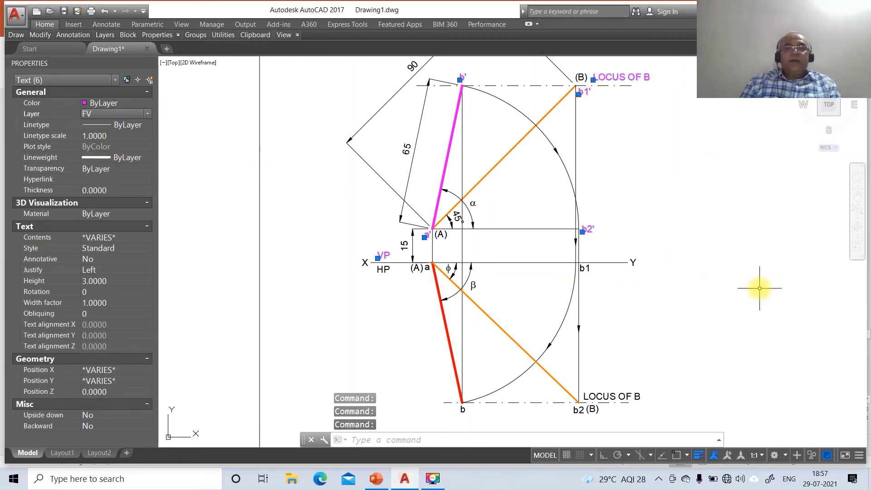
{"action": "key", "text": "Escape"}
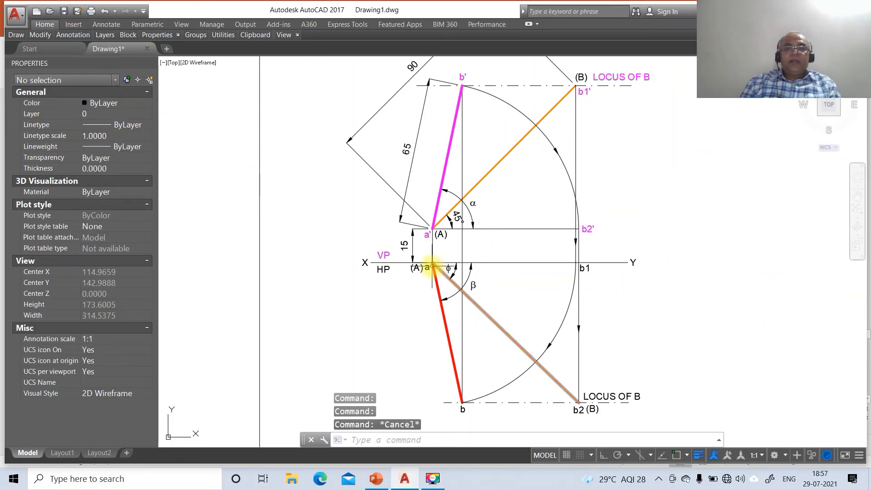
Step: Assign the labels HP, a, b, b1, b2, the lower (B) and the lower LOCUS OF B to the TV layer
{"action": "left_click", "coordinate": [427, 269]}
{"action": "left_click", "coordinate": [386, 270]}
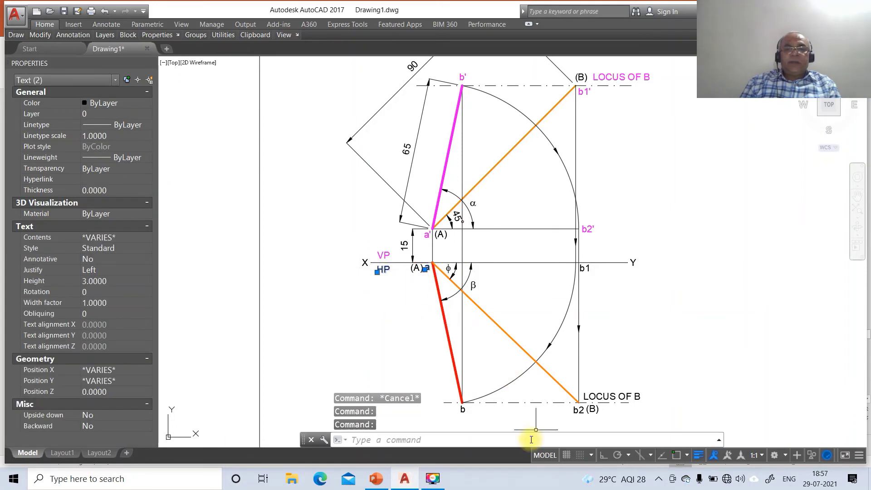
{"action": "left_click", "coordinate": [462, 409]}
{"action": "left_click", "coordinate": [572, 411]}
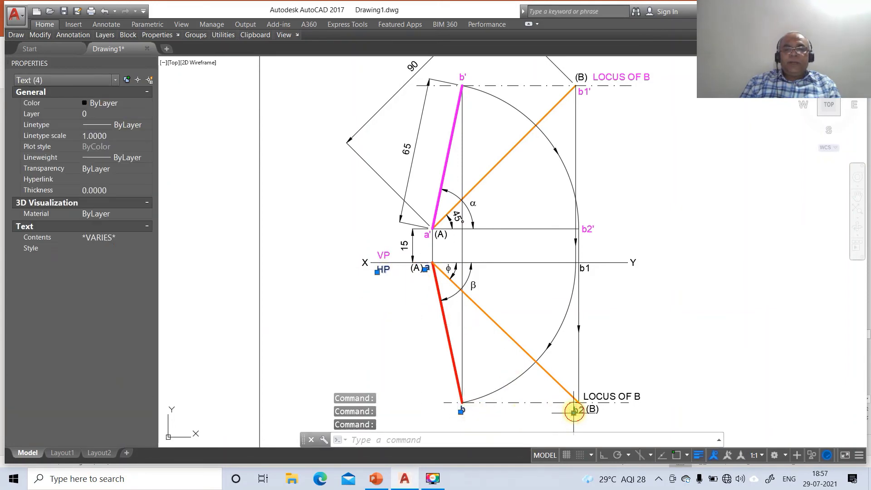
{"action": "left_click", "coordinate": [593, 408]}
{"action": "left_click", "coordinate": [612, 397]}
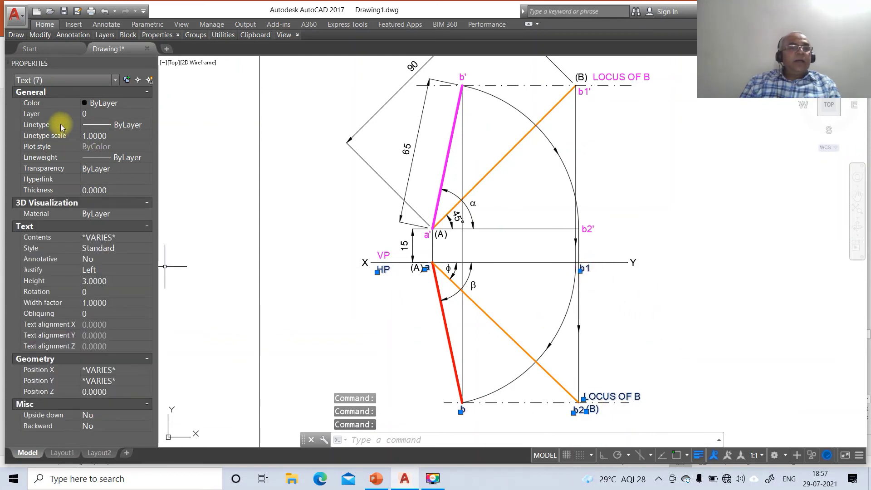
{"action": "left_click", "coordinate": [147, 118]}
{"action": "left_click", "coordinate": [148, 114]}
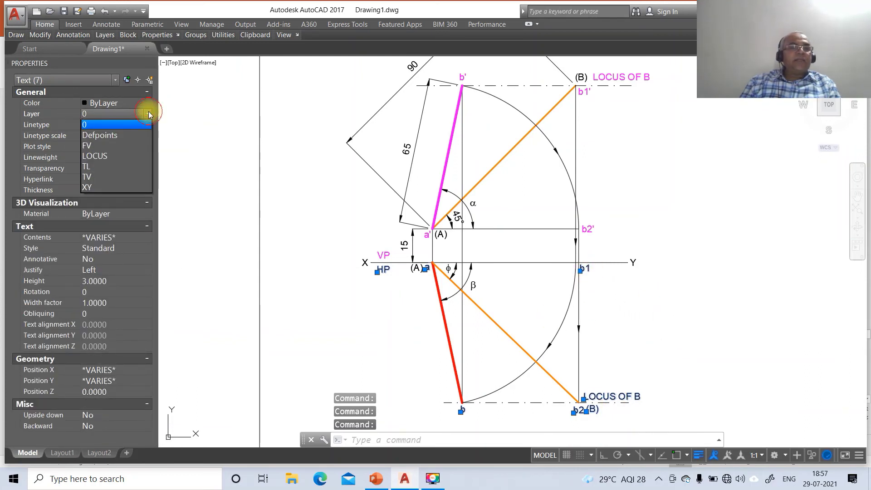
{"action": "left_click", "coordinate": [108, 176]}
{"action": "key", "text": "Escape"}
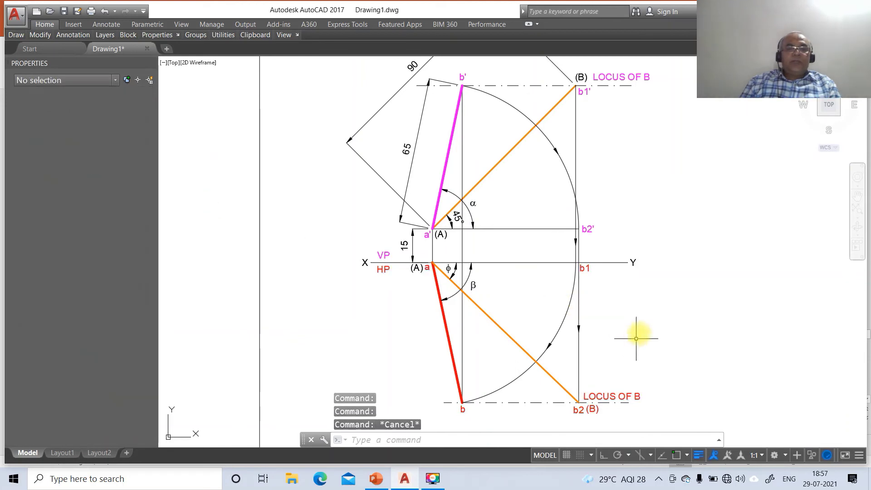
{"action": "key", "text": "Escape"}
Step: Set the colour of both (A) labels and both (B) labels to Blue
{"action": "left_click", "coordinate": [440, 235]}
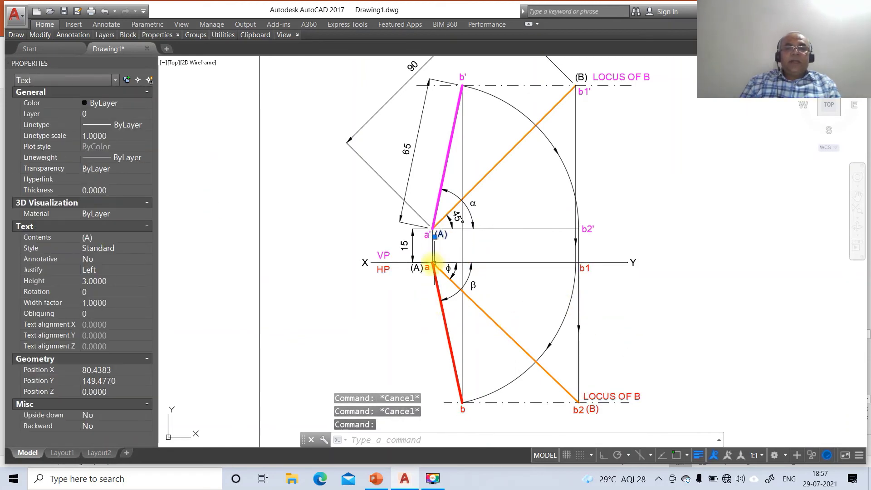
{"action": "left_click", "coordinate": [421, 268]}
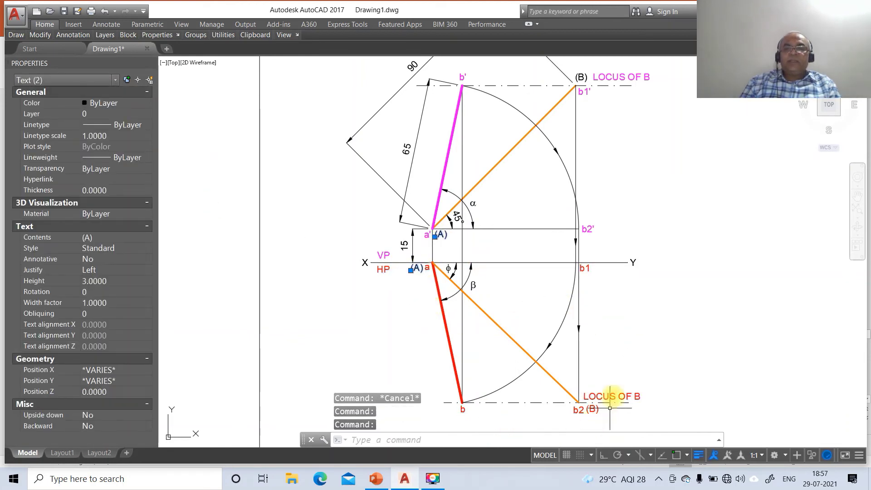
{"action": "left_click", "coordinate": [583, 77]}
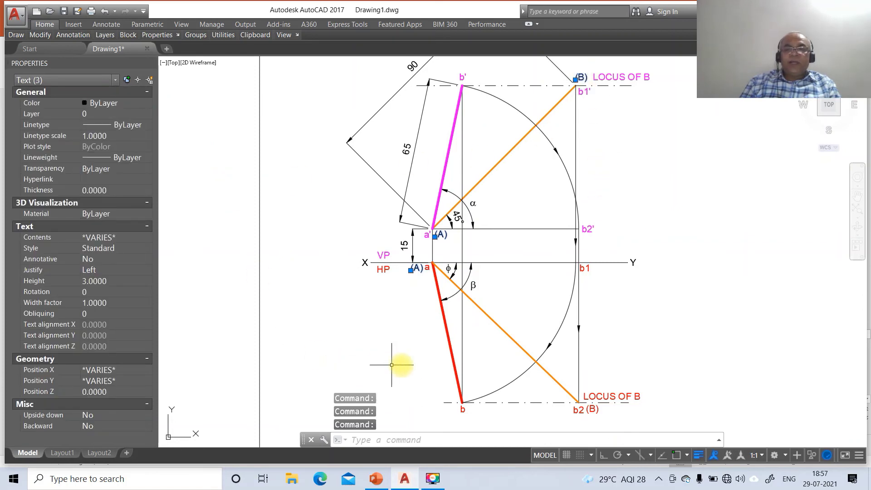
{"action": "left_click", "coordinate": [594, 409]}
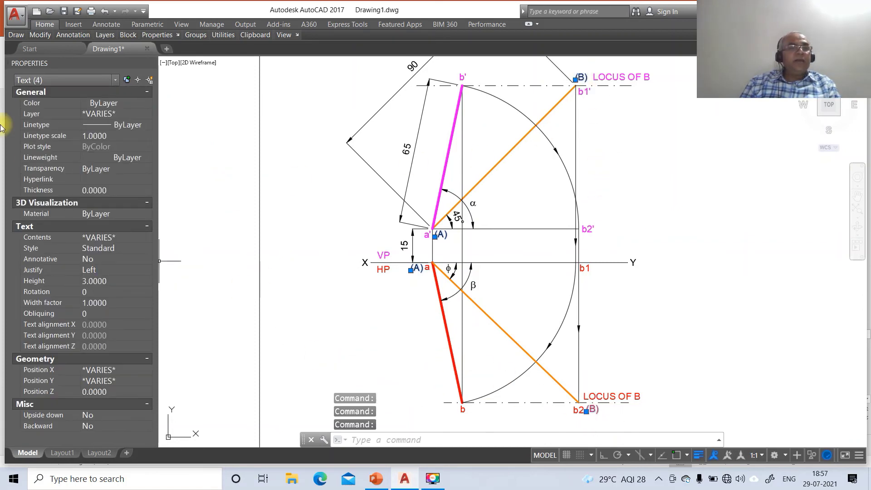
{"action": "left_click", "coordinate": [35, 103]}
{"action": "left_click", "coordinate": [147, 103]}
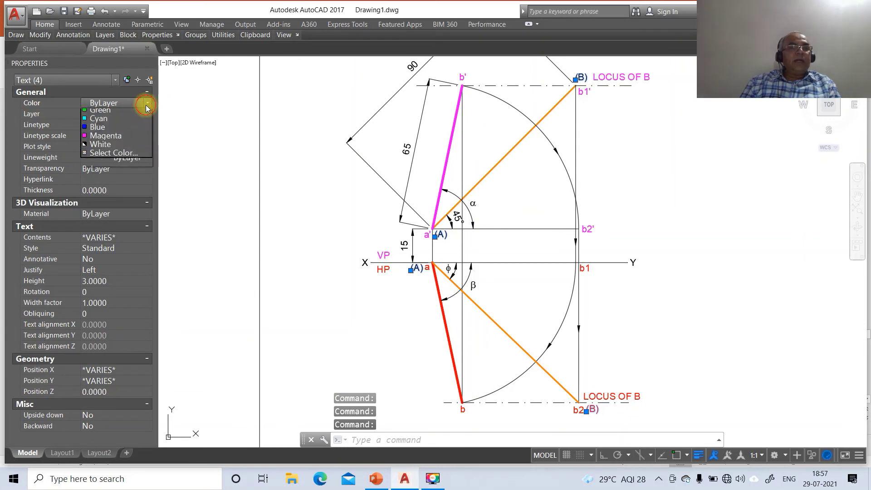
{"action": "left_click", "coordinate": [108, 164]}
{"action": "key", "text": "Escape"}
{"action": "key", "text": "Escape"}
{"action": "key", "text": "Escape"}
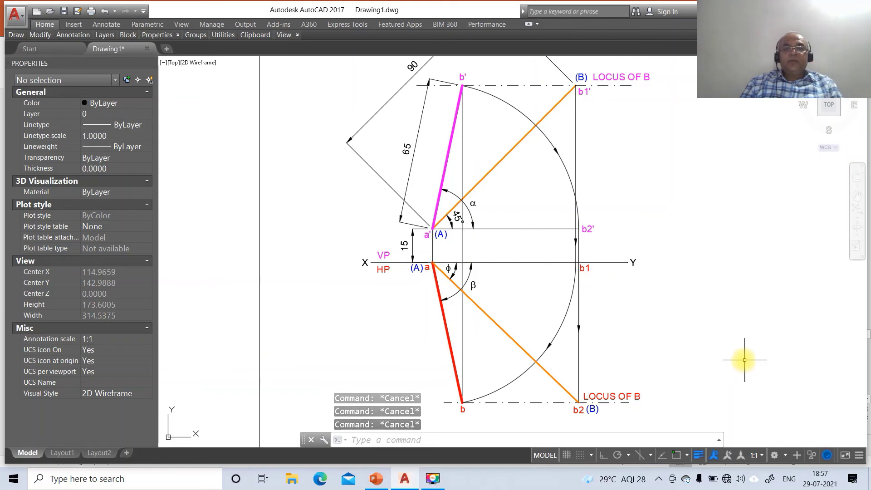
Step: Add the single-line text ANSWERS in the empty area beside the projections, with height 3 and rotation 0
{"action": "type", "text": "z"}
{"action": "key", "text": "Return"}
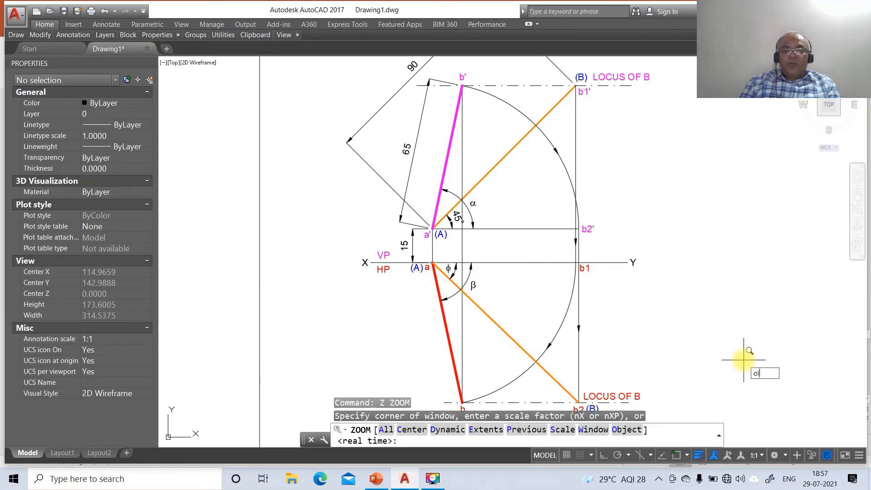
{"action": "type", "text": "op"}
{"action": "key", "text": "Return"}
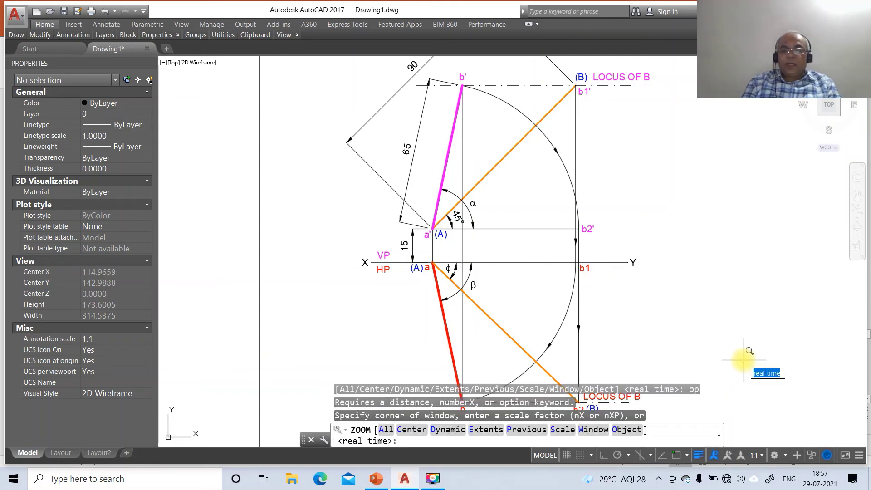
{"action": "type", "text": "p"}
{"action": "key", "text": "Return"}
{"action": "type", "text": "d"}
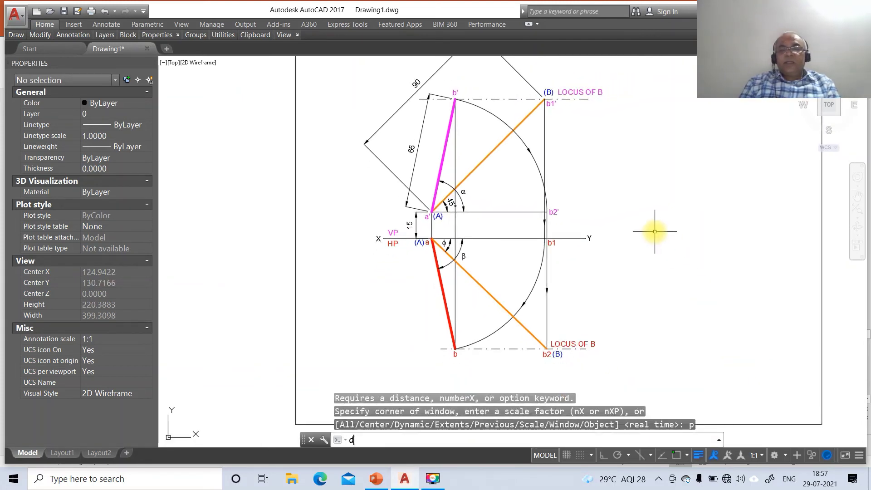
{"action": "type", "text": "t"}
{"action": "key", "text": "Return"}
{"action": "left_click", "coordinate": [621, 195]}
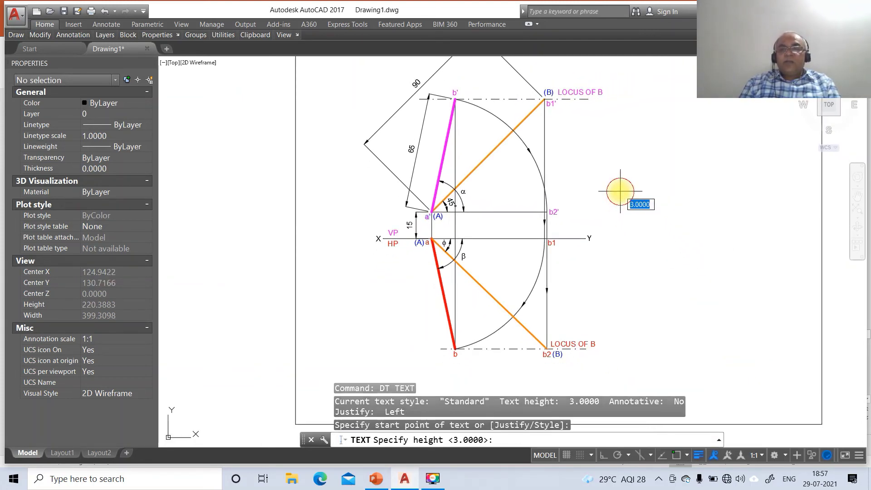
{"action": "key", "text": "Return"}
{"action": "key", "text": "Return"}
{"action": "type", "text": "AN"}
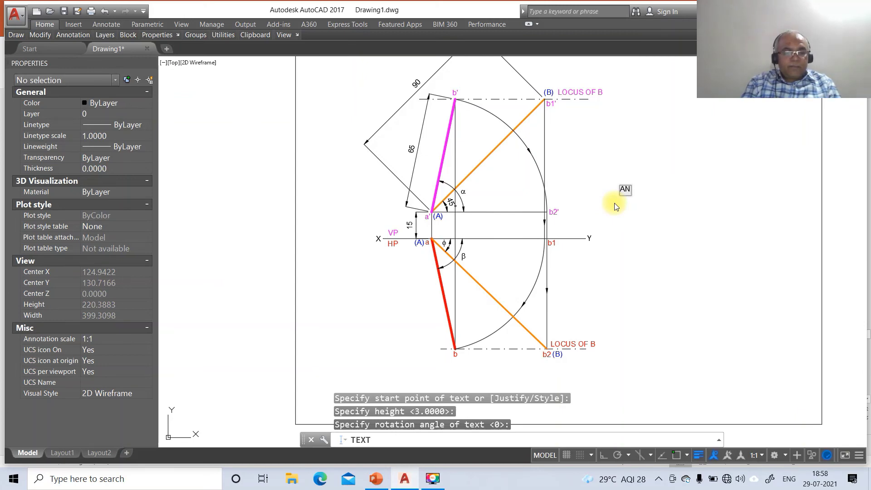
{"action": "type", "text": "SWERS"}
{"action": "key", "text": "Return"}
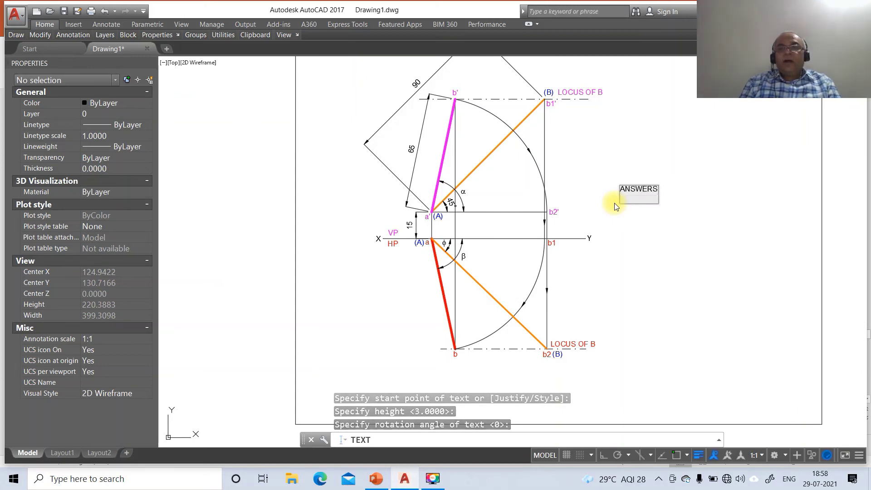
{"action": "key", "text": "Return"}
Step: With Ortho on, draw a horizontal line under the ANSWERS heading and a vertical line down from its right end
{"action": "type", "text": "l"}
{"action": "key", "text": "Return"}
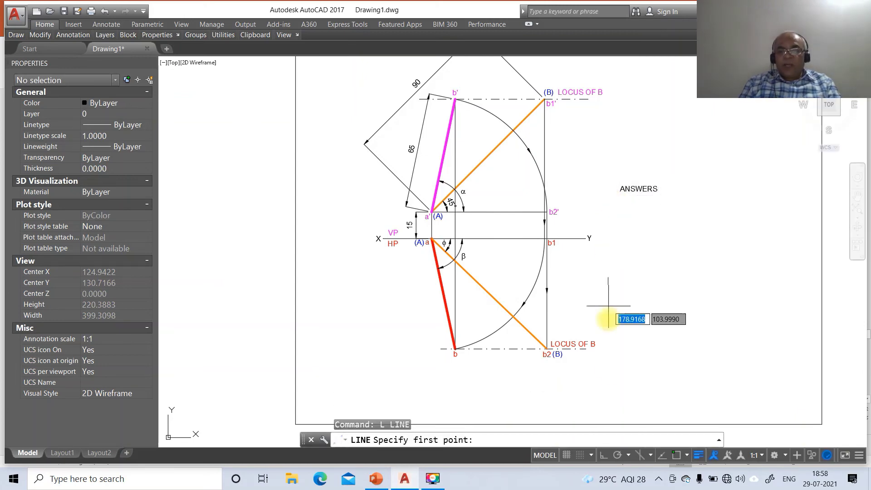
{"action": "left_click", "coordinate": [603, 455]}
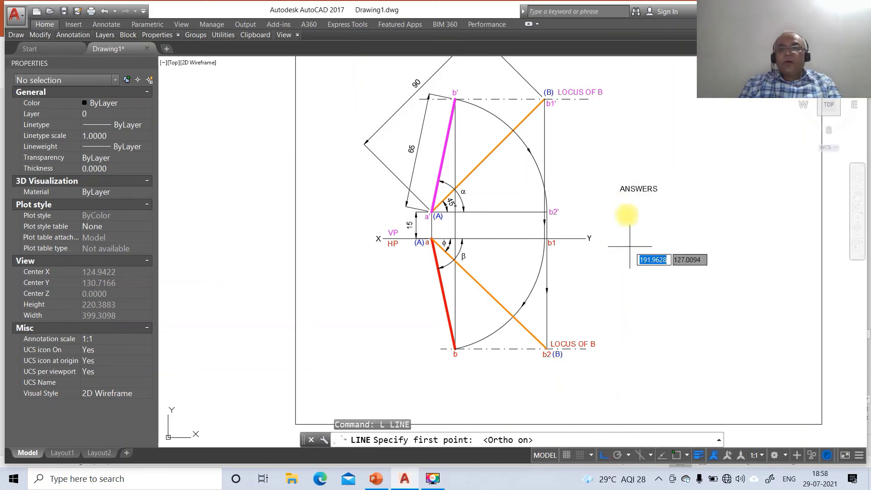
{"action": "left_click", "coordinate": [615, 193]}
{"action": "left_click", "coordinate": [658, 194]}
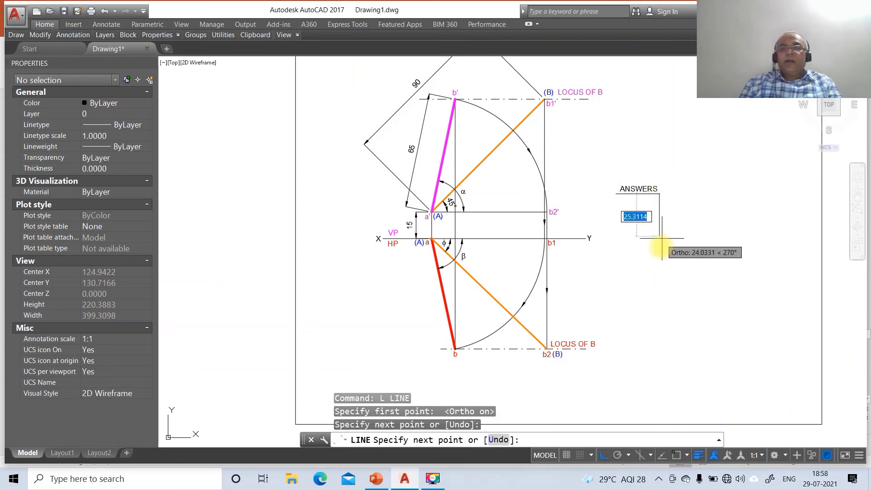
{"action": "left_click", "coordinate": [663, 279]}
{"action": "key", "text": "Return"}
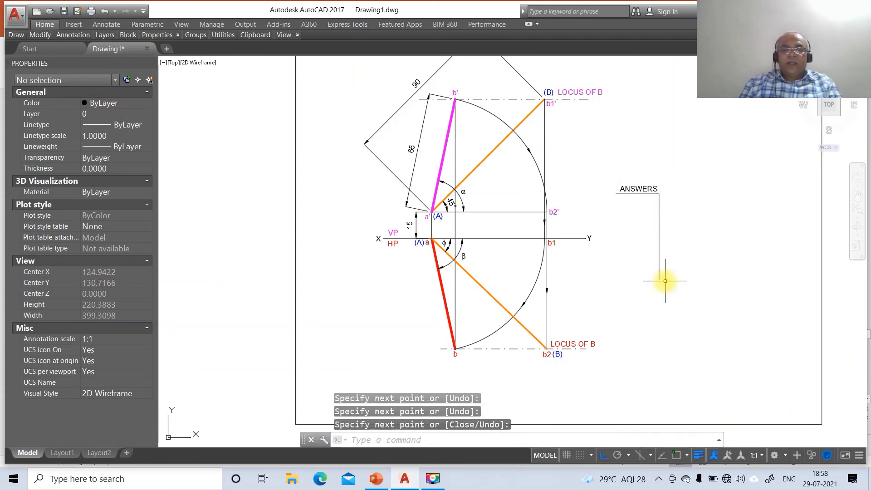
Step: Check the answer table on the PowerPoint slide and, back in AutoCAD, add the text 78.26° below the ANSWERS heading line
{"action": "left_click", "coordinate": [376, 478]}
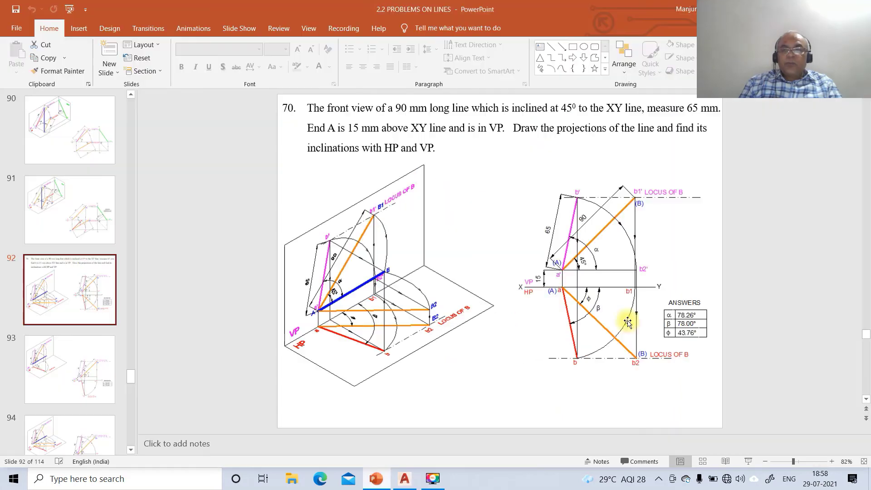
{"action": "left_click", "coordinate": [404, 480]}
{"action": "type", "text": "DT"}
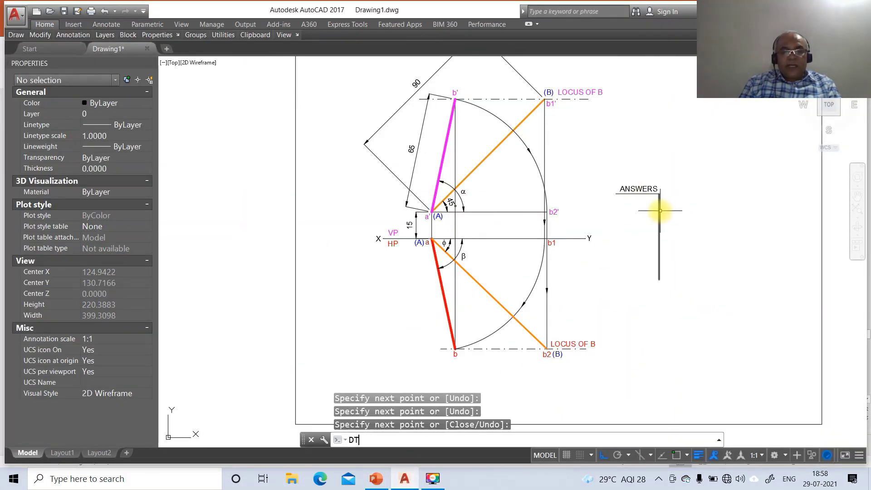
{"action": "key", "text": "Return"}
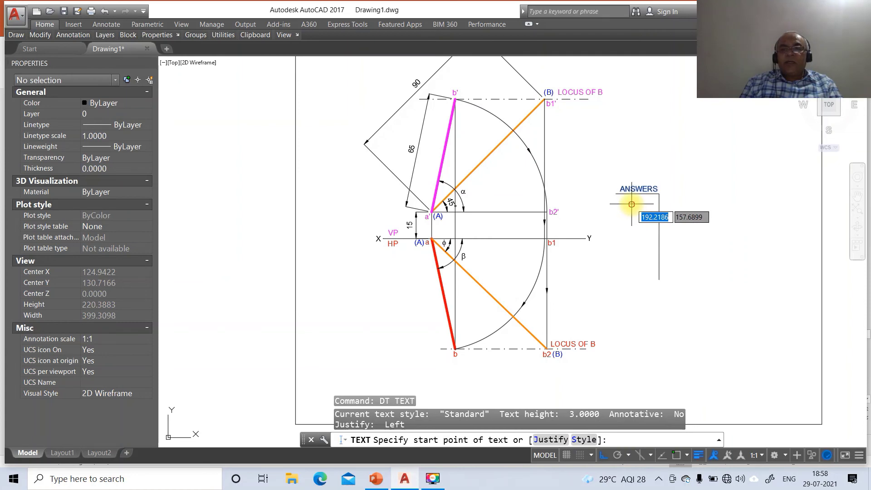
{"action": "left_click", "coordinate": [631, 204]}
{"action": "key", "text": "Return"}
{"action": "key", "text": "Return"}
{"action": "type", "text": "78"}
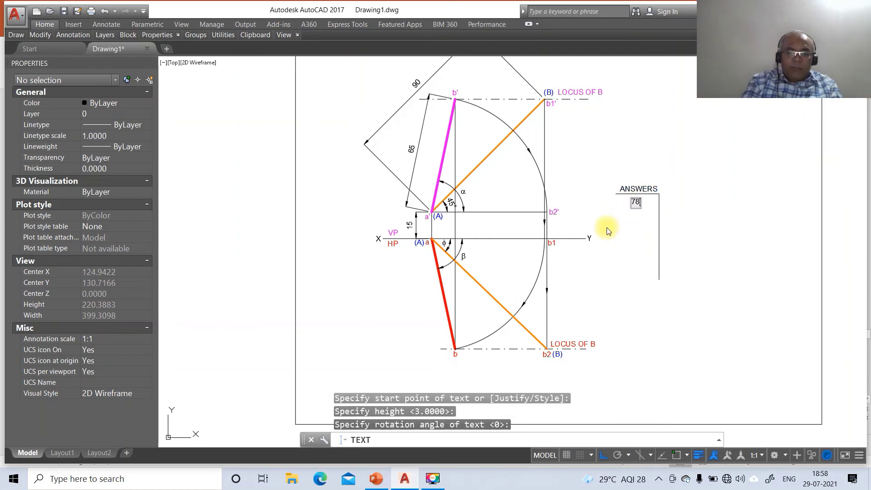
{"action": "type", "text": ".2"}
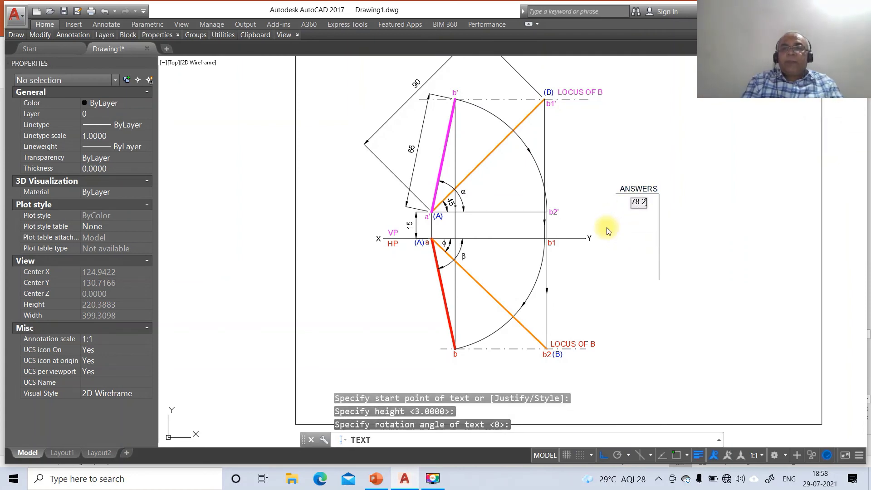
{"action": "type", "text": "6%%"}
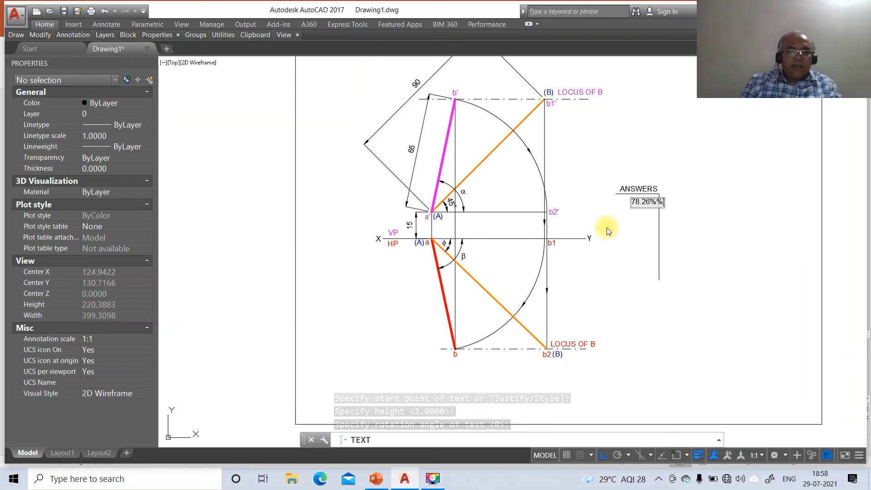
{"action": "type", "text": "d"}
{"action": "key", "text": "Return"}
{"action": "key", "text": "Return"}
Step: With Ortho off, move the 78.26° text slightly up and right into the corner formed by the heading line and vertical line
{"action": "type", "text": "z"}
{"action": "key", "text": "Return"}
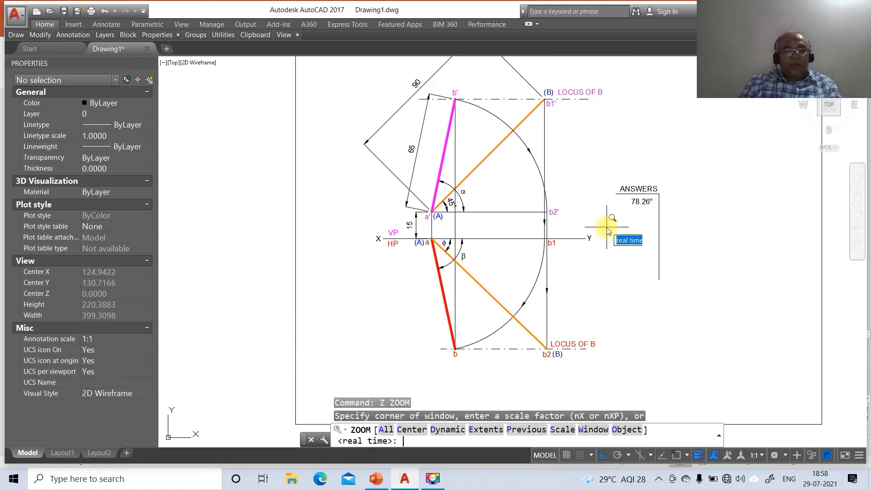
{"action": "type", "text": "w"}
{"action": "key", "text": "Return"}
{"action": "left_click", "coordinate": [585, 175]}
{"action": "left_click", "coordinate": [702, 293]}
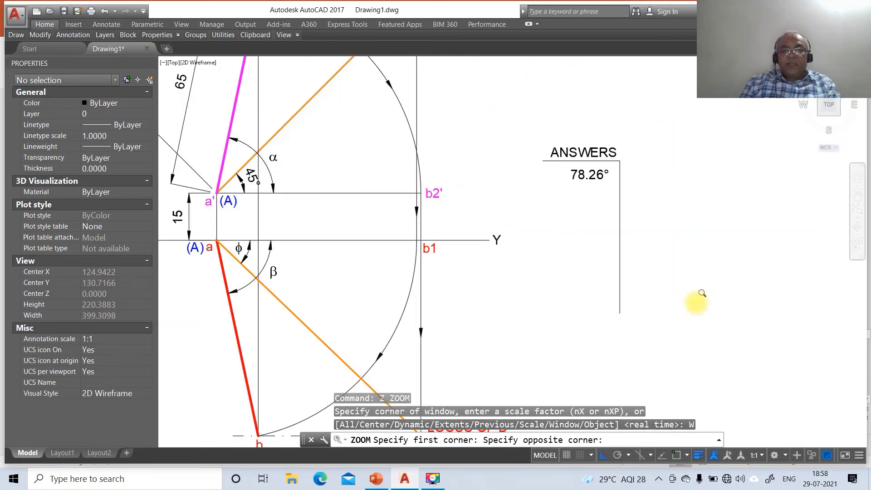
{"action": "type", "text": "m"}
{"action": "key", "text": "Return"}
{"action": "left_click", "coordinate": [604, 455]}
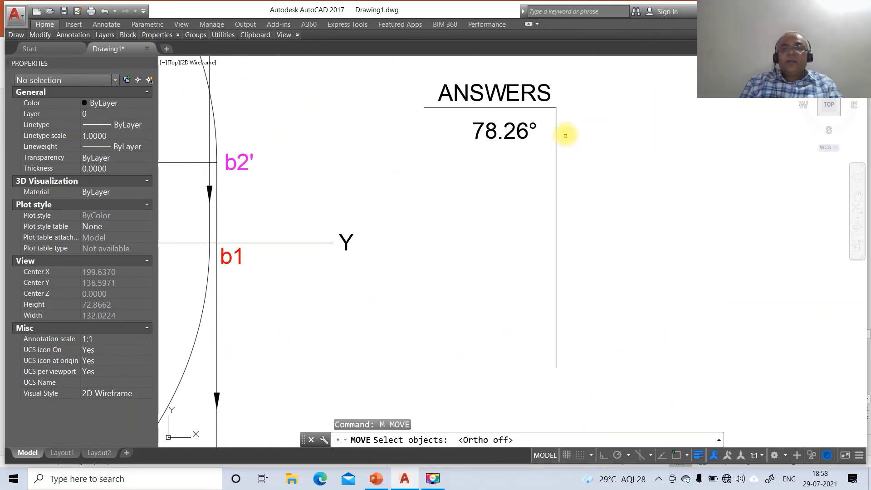
{"action": "left_click", "coordinate": [522, 131]}
{"action": "key", "text": "Return"}
{"action": "left_click", "coordinate": [494, 177]}
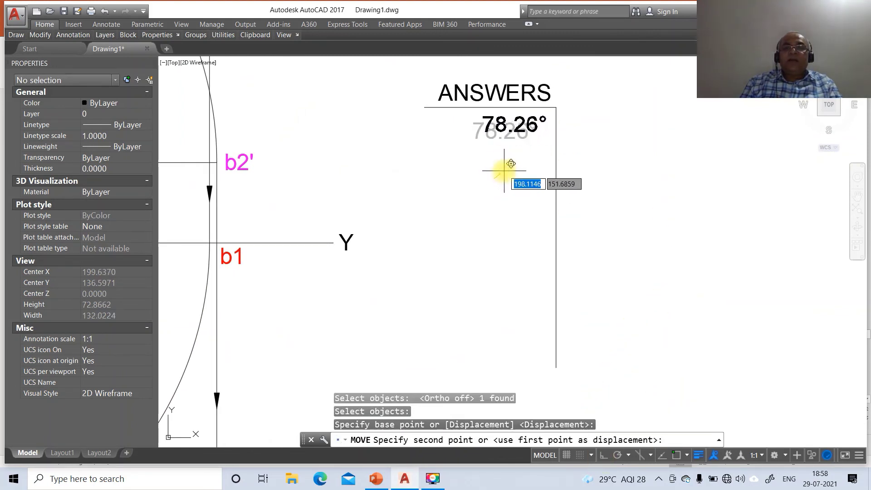
{"action": "left_click", "coordinate": [504, 171]}
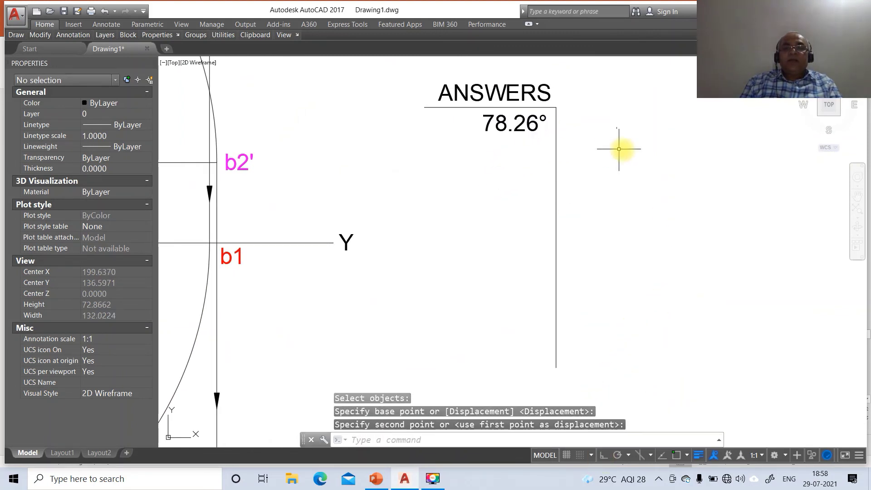
Step: With Ortho on, draw a vertical line down from the heading line just left of the 78.26° text, using Nearest snap
{"action": "left_click", "coordinate": [604, 455]}
{"action": "key", "text": "Return"}
{"action": "type", "text": "N"}
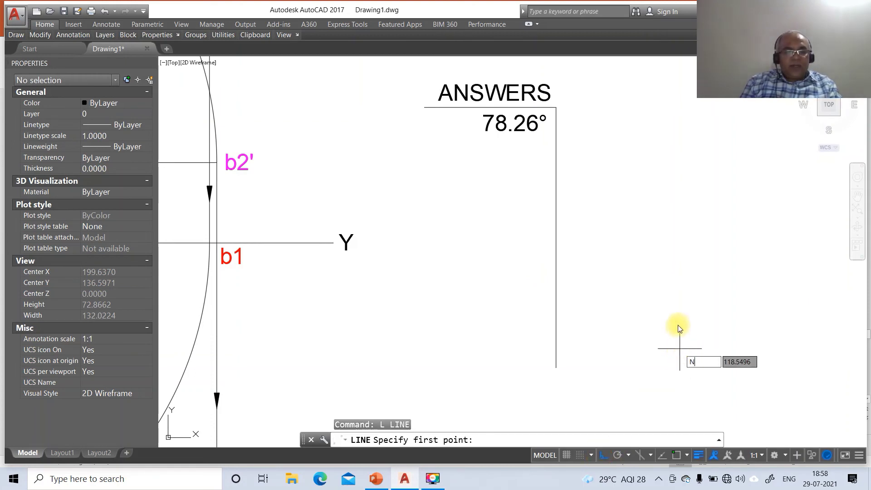
{"action": "type", "text": "EA"}
{"action": "key", "text": "Return"}
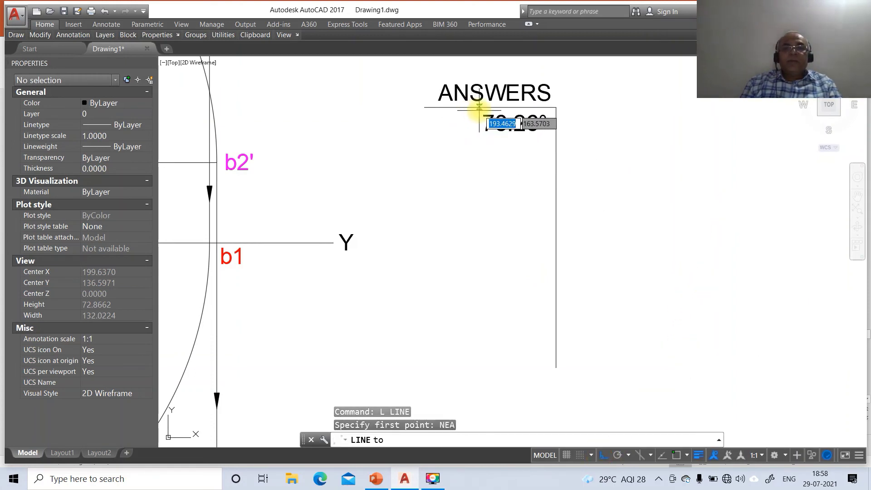
{"action": "left_click", "coordinate": [478, 107]}
{"action": "left_click", "coordinate": [481, 338]}
{"action": "key", "text": "Return"}
Step: Draw another vertical line about 45 mm long down from the heading line, below the left edge of the ANSWERS text
{"action": "key", "text": "Return"}
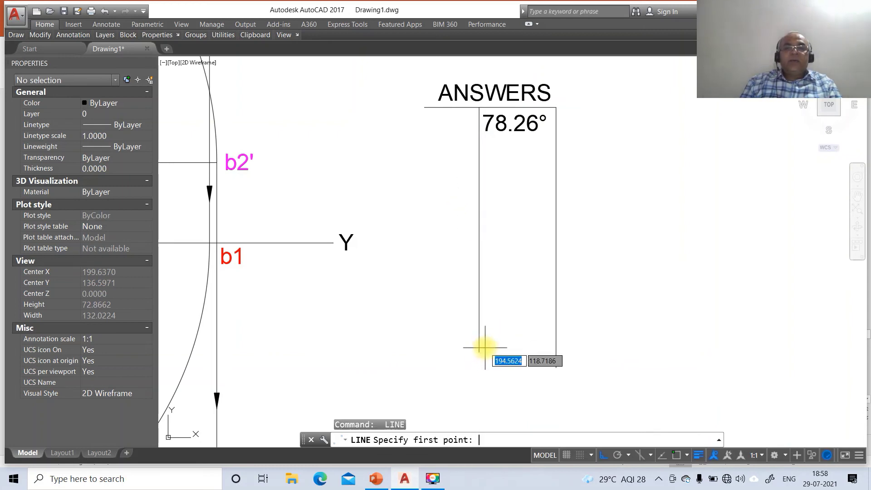
{"action": "key", "text": "Return"}
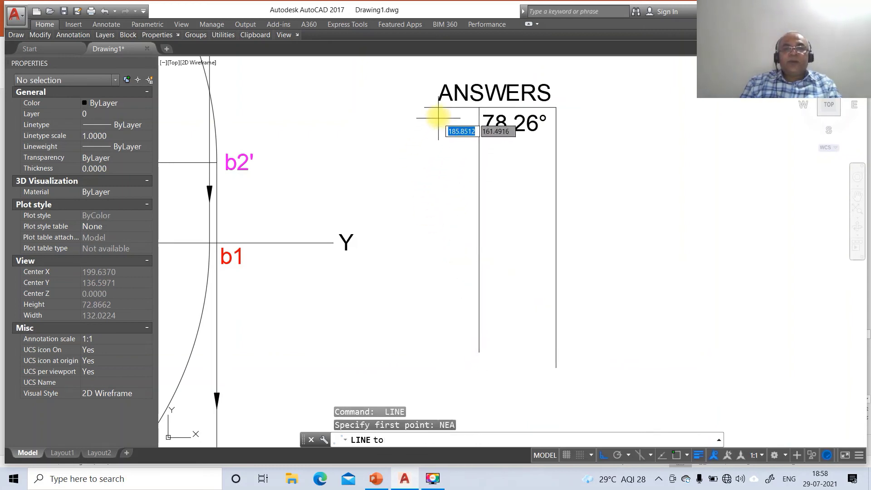
{"action": "left_click", "coordinate": [438, 106]}
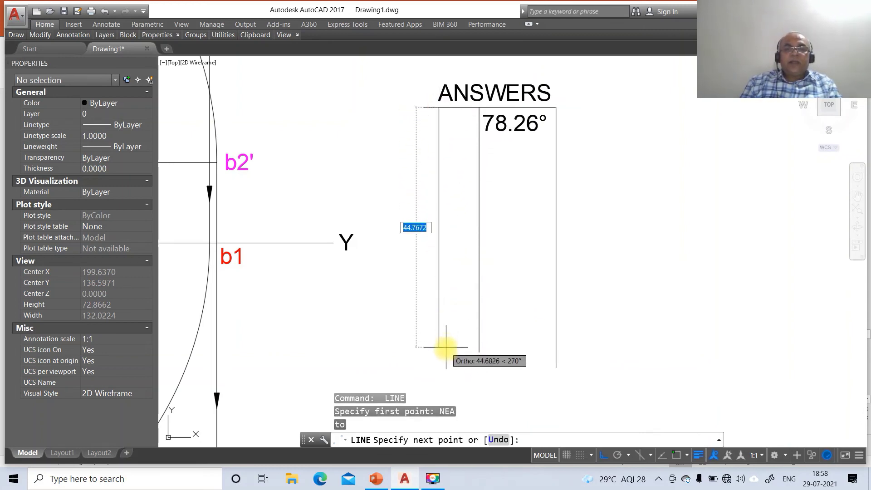
{"action": "left_click", "coordinate": [443, 350]}
{"action": "key", "text": "Return"}
Step: Offset the heading line downward three times at 6 mm spacing to form three table rows
{"action": "type", "text": "o"}
{"action": "key", "text": "Return"}
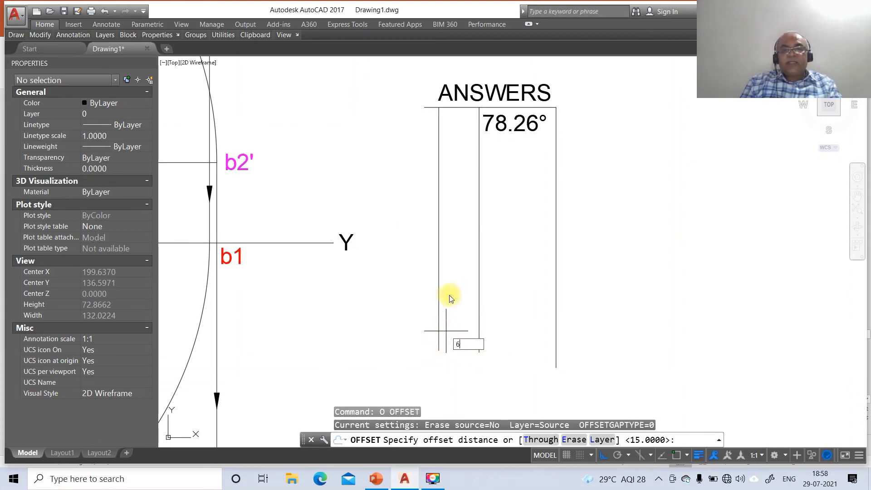
{"action": "type", "text": "6"}
{"action": "key", "text": "Return"}
{"action": "left_click", "coordinate": [466, 107]}
{"action": "left_click", "coordinate": [463, 127]}
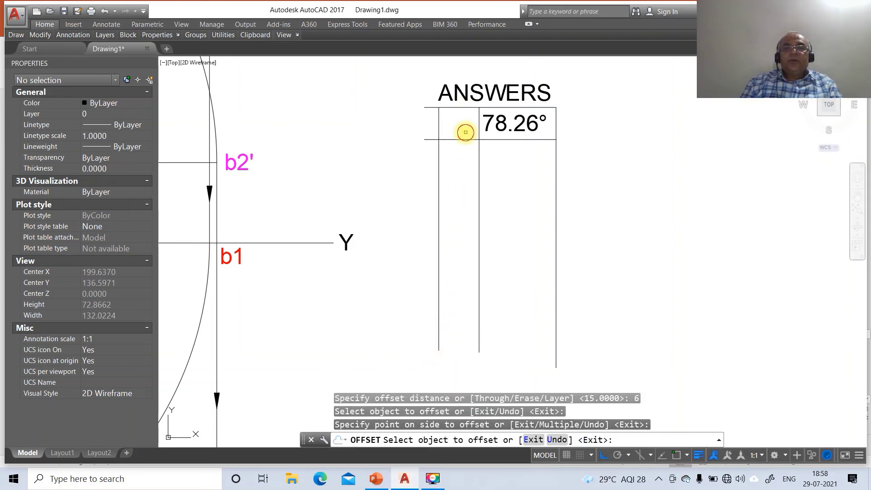
{"action": "left_click", "coordinate": [467, 139]}
{"action": "left_click", "coordinate": [467, 167]}
{"action": "left_click", "coordinate": [466, 171]}
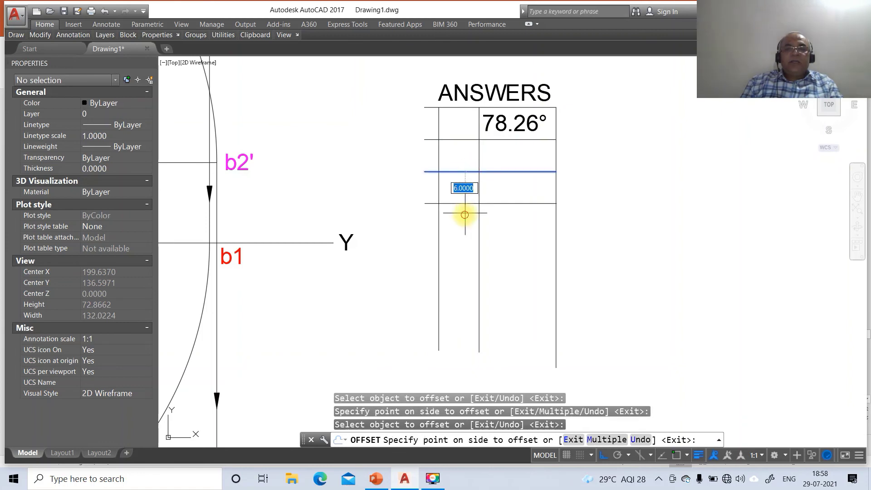
{"action": "left_click", "coordinate": [468, 222]}
{"action": "key", "text": "Return"}
Step: Trim the vertical lines below the last row and the row lines extending past the table's left border
{"action": "type", "text": "tr"}
{"action": "key", "text": "Return"}
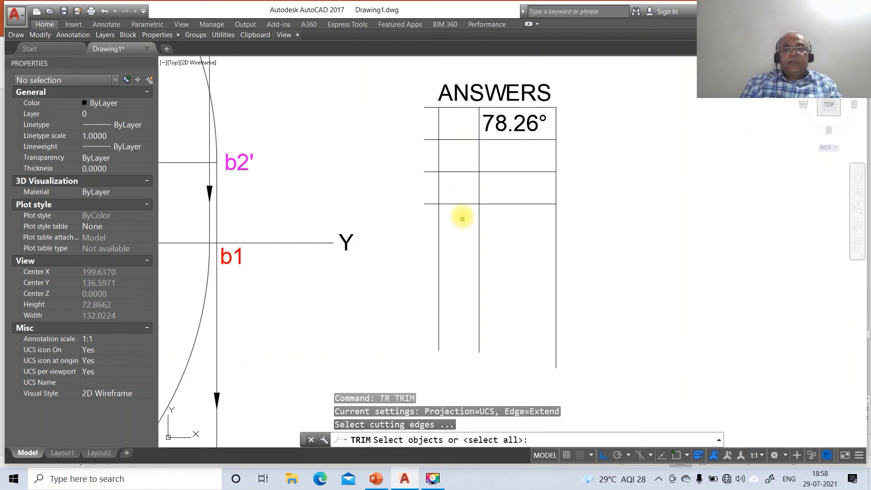
{"action": "left_click", "coordinate": [462, 204]}
{"action": "left_click", "coordinate": [438, 219]}
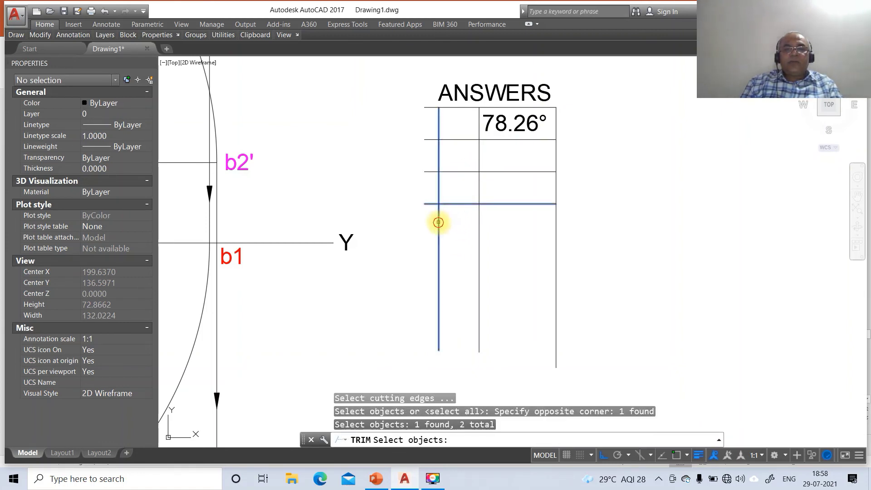
{"action": "key", "text": "Return"}
{"action": "left_click", "coordinate": [605, 222]}
{"action": "left_click", "coordinate": [473, 261]}
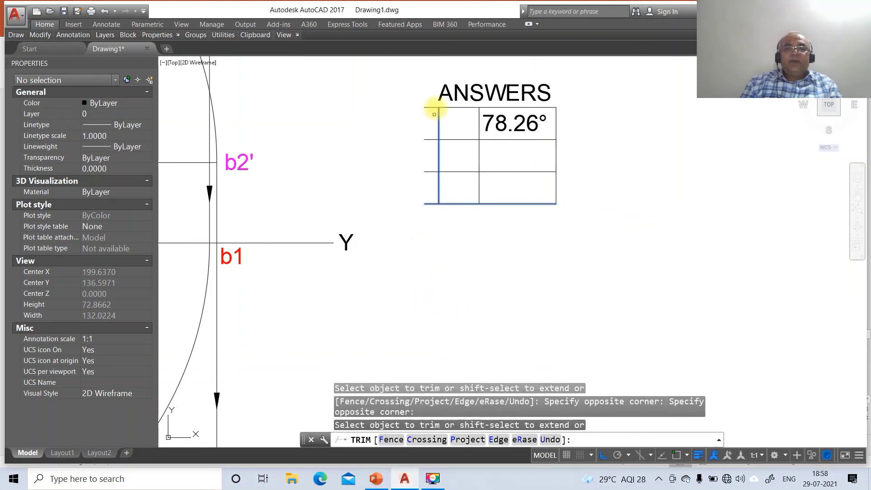
{"action": "left_click", "coordinate": [428, 90]}
{"action": "left_click", "coordinate": [406, 234]}
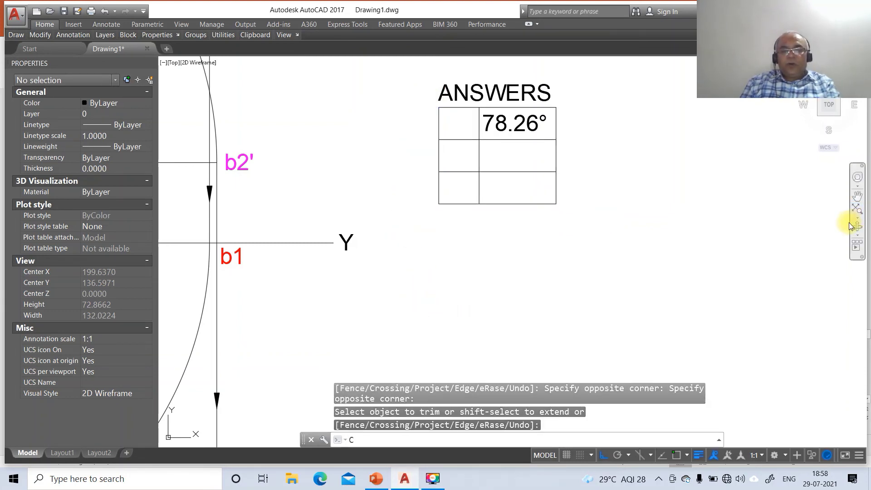
Step: Copy the 78.26° text straight down into the second and third rows of the ANSWERS table
{"action": "type", "text": "O"}
{"action": "key", "text": "Return"}
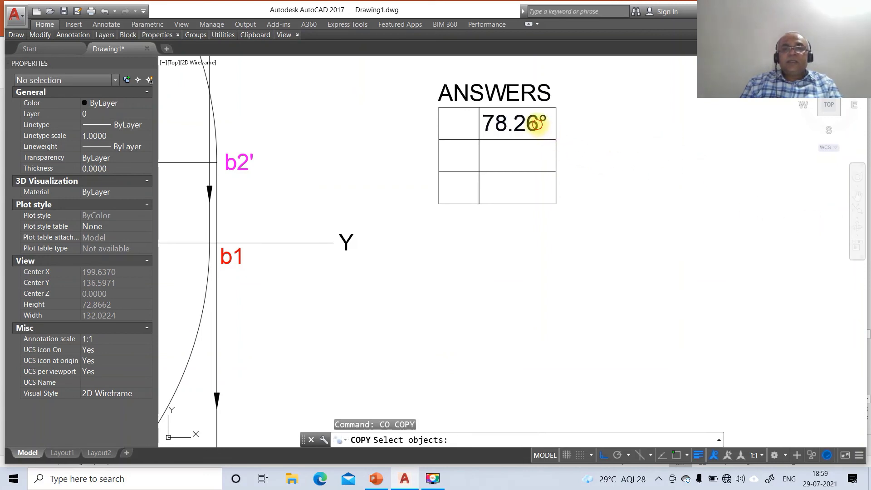
{"action": "left_click", "coordinate": [535, 123]}
{"action": "key", "text": "Return"}
{"action": "left_click", "coordinate": [560, 143]}
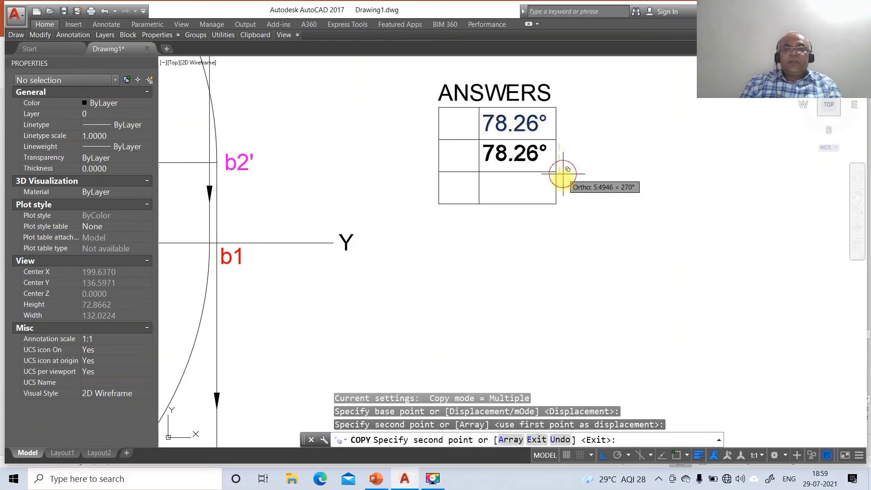
{"action": "left_click", "coordinate": [564, 211]}
{"action": "key", "text": "Return"}
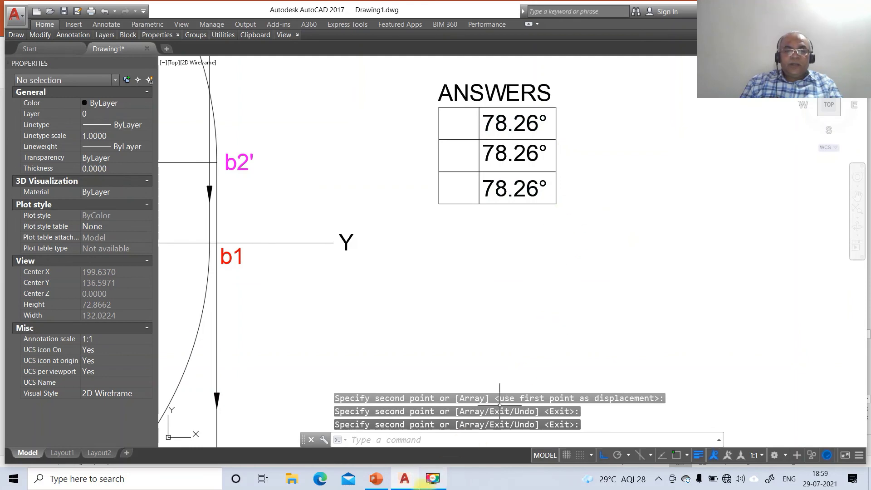
Step: Check the problem 70 answers in PowerPoint, return to AutoCAD and edit the second row's angle text to 78.00°
{"action": "left_click", "coordinate": [374, 479]}
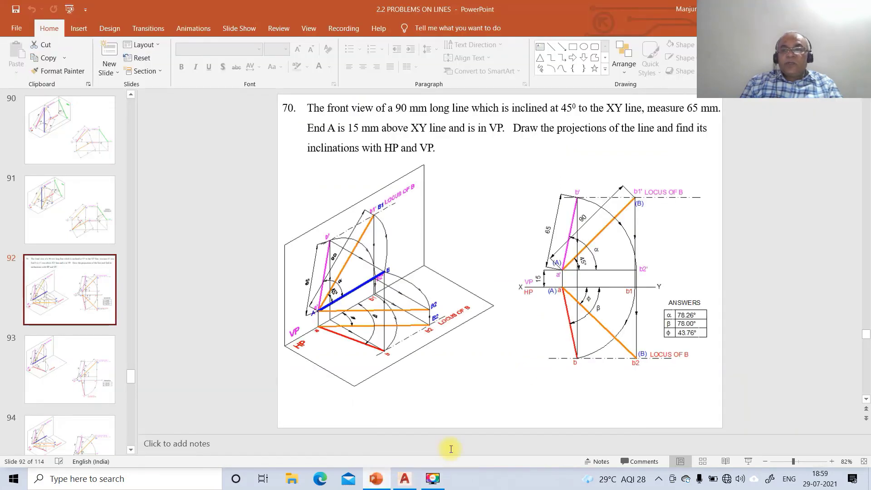
{"action": "left_click", "coordinate": [417, 474]}
{"action": "type", "text": "DDEDIT"}
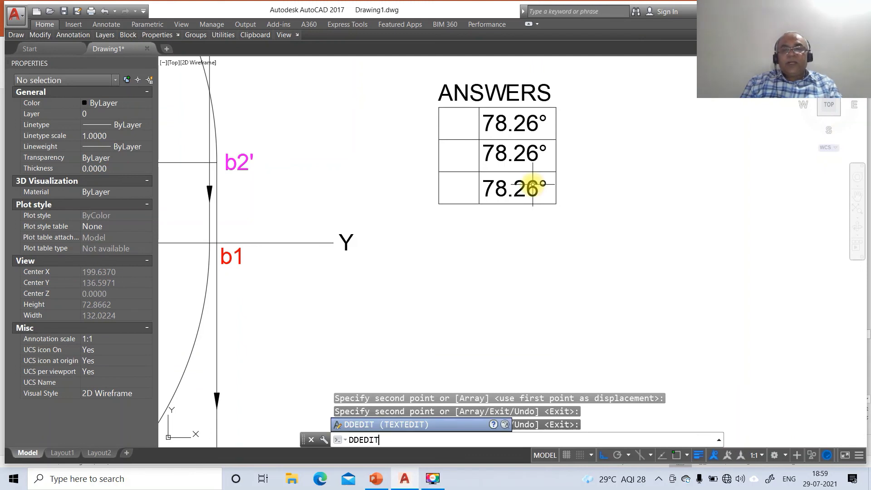
{"action": "key", "text": "Return"}
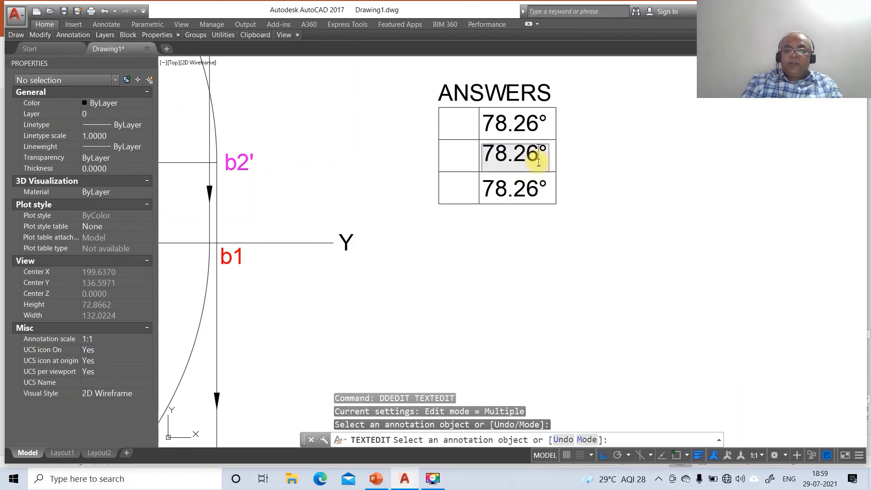
{"action": "left_click", "coordinate": [539, 162]}
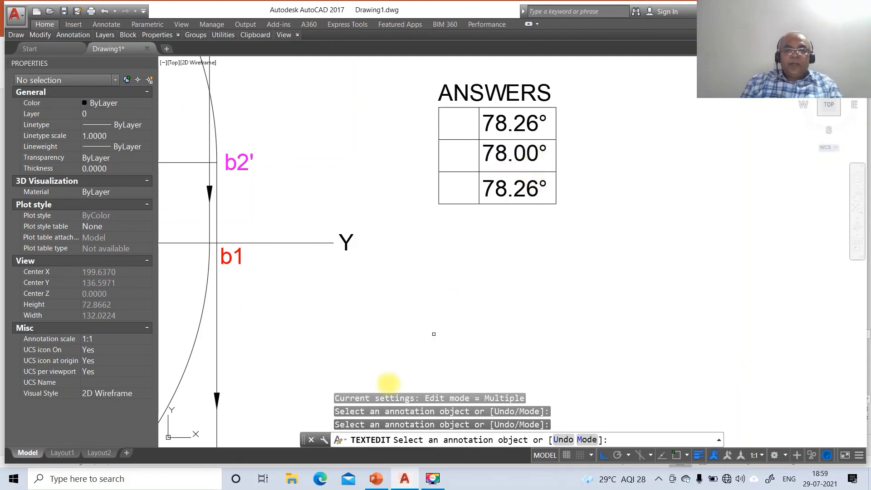
Step: Consult the answers in PowerPoint again and edit the third row's angle text in AutoCAD to 43.76°
{"action": "left_click", "coordinate": [372, 482]}
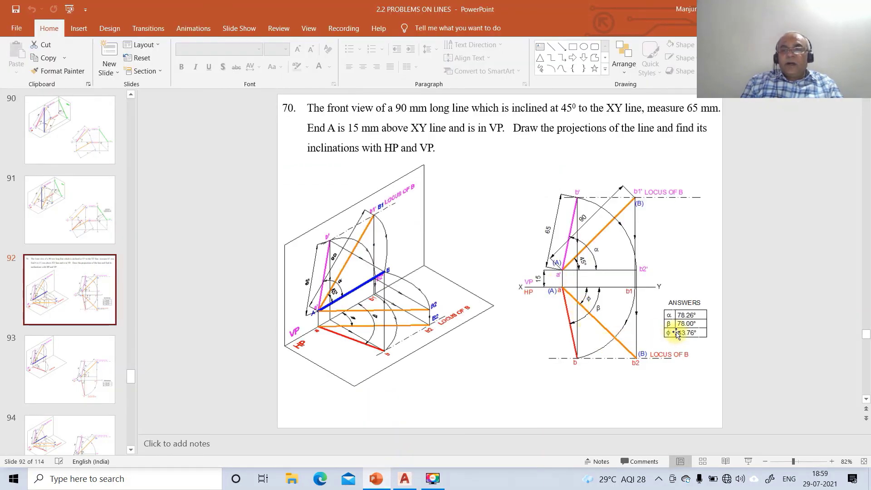
{"action": "left_click", "coordinate": [405, 479]}
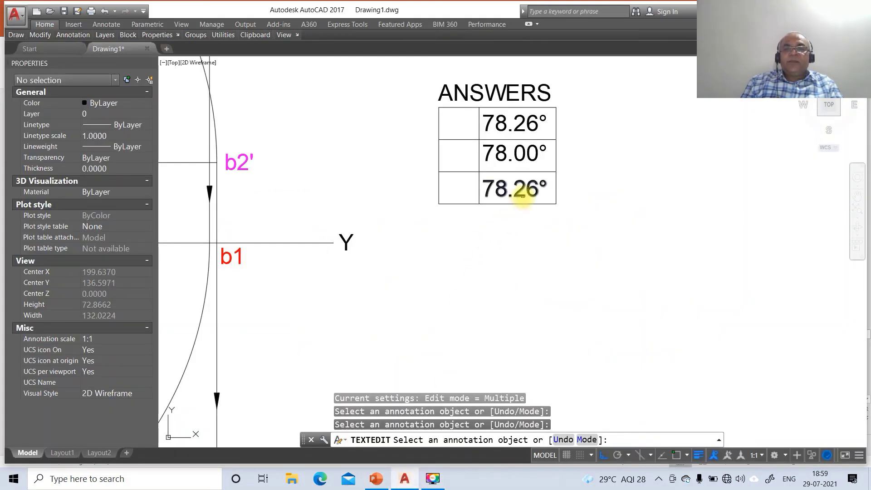
{"action": "left_click", "coordinate": [524, 195]}
{"action": "left_click", "coordinate": [526, 193]}
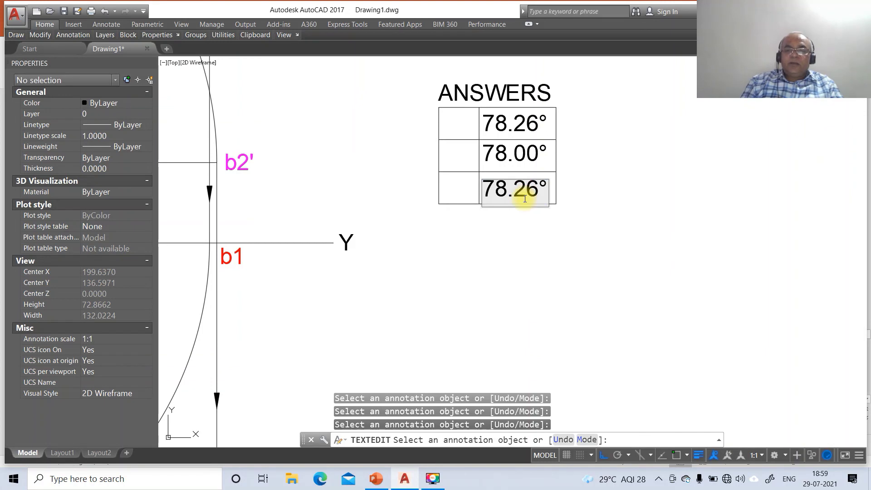
{"action": "type", "text": "43"}
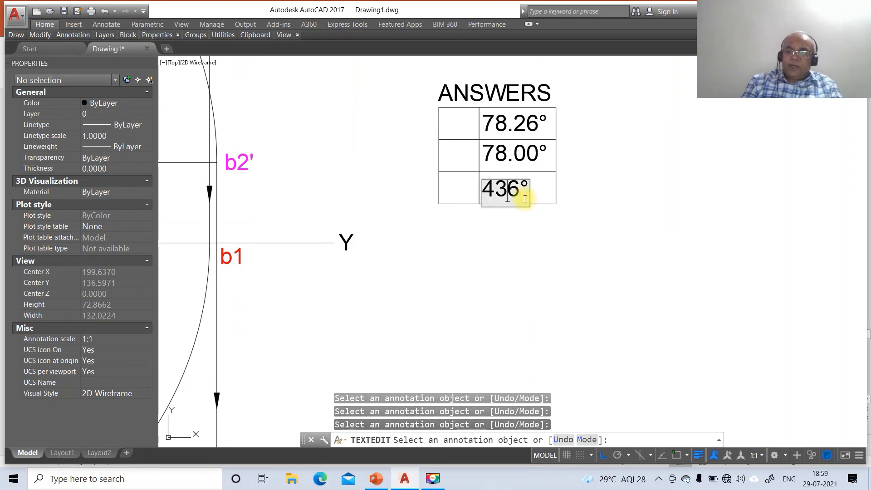
{"action": "type", "text": ".7"}
{"action": "key", "text": "Escape"}
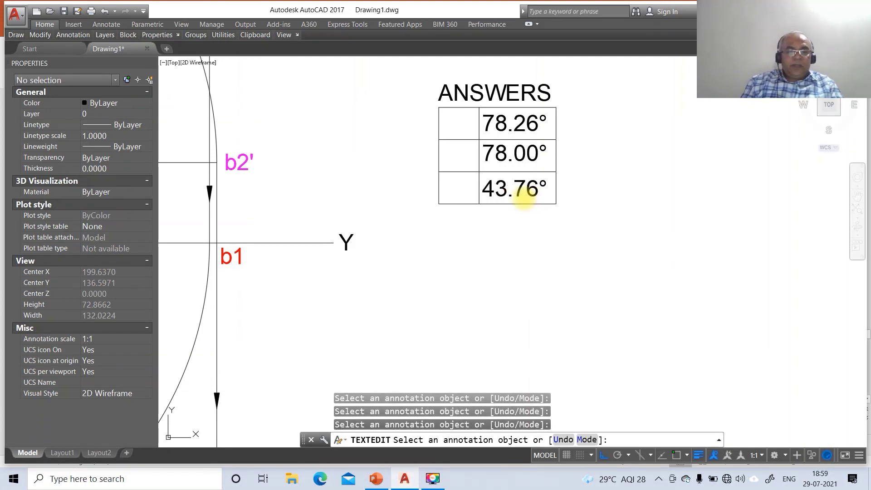
{"action": "key", "text": "Escape"}
Step: With Ortho off, copy the α label from the front view into the first row's empty cell of the ANSWERS table
{"action": "key", "text": "Return"}
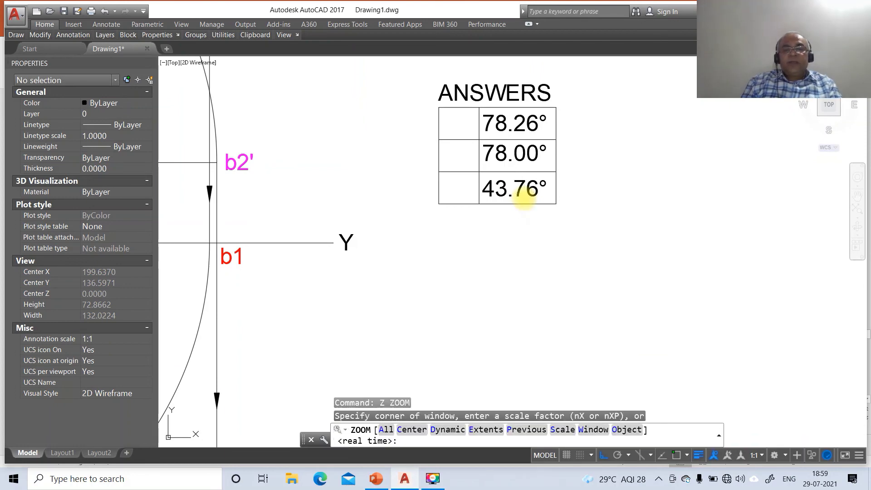
{"action": "type", "text": "P"}
{"action": "key", "text": "Return"}
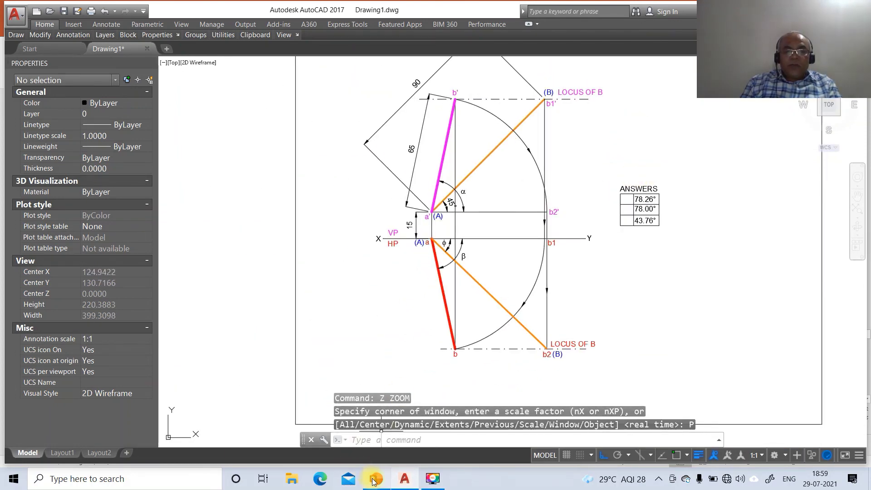
{"action": "left_click", "coordinate": [376, 479]}
{"action": "key", "text": "alt+Tab"}
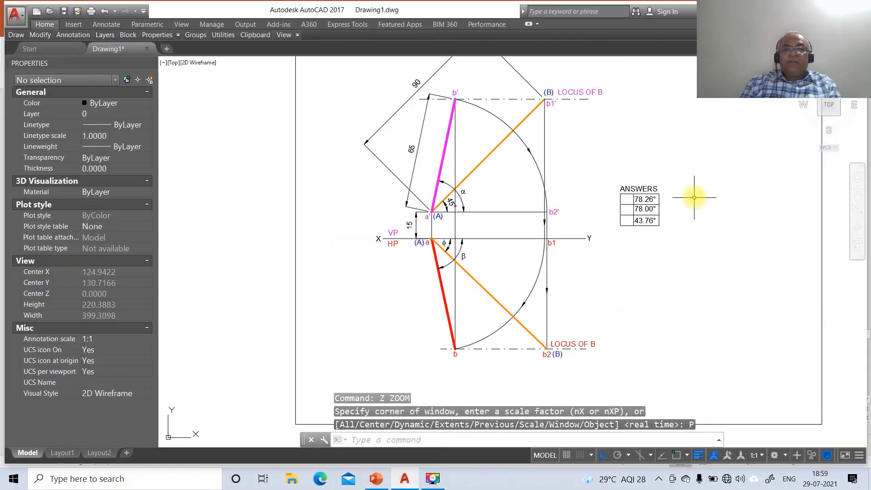
{"action": "type", "text": "co"}
{"action": "key", "text": "Return"}
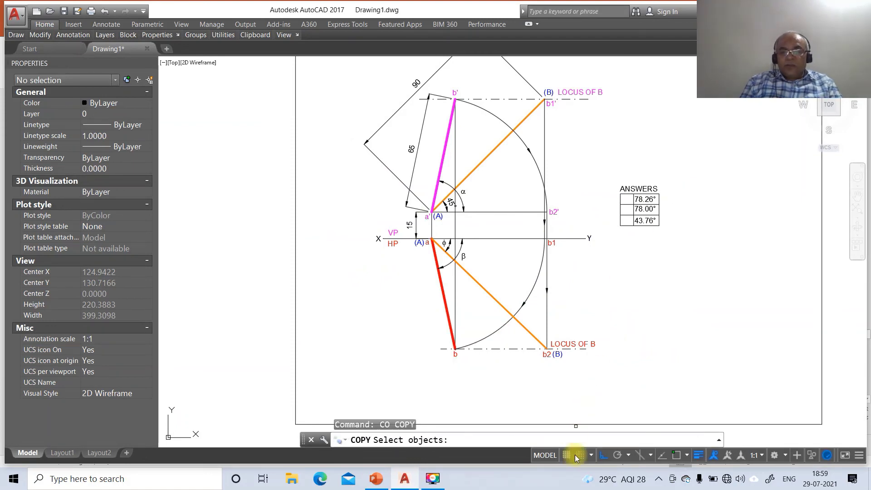
{"action": "left_click", "coordinate": [603, 455]}
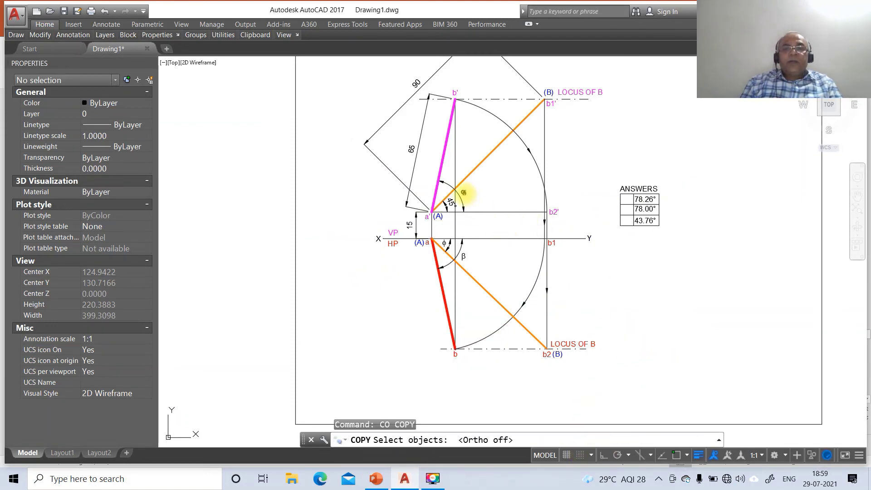
{"action": "left_click", "coordinate": [463, 192]}
{"action": "key", "text": "Return"}
{"action": "left_click", "coordinate": [405, 193]}
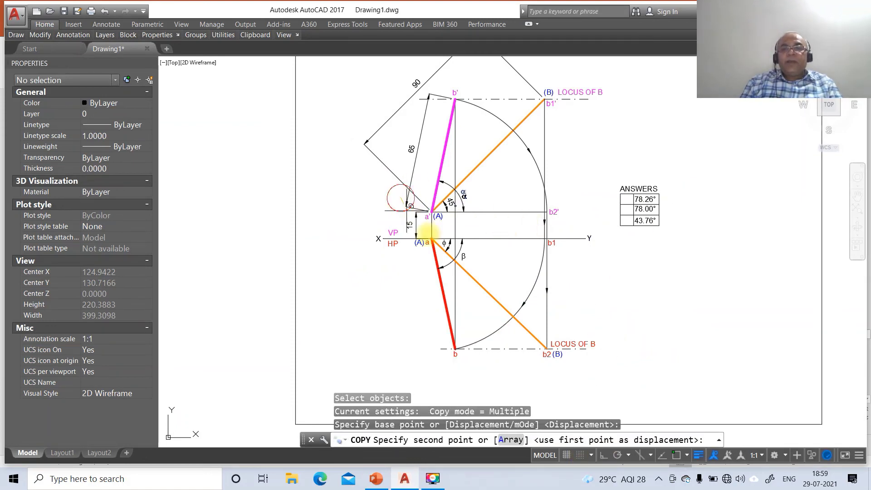
{"action": "left_click", "coordinate": [564, 205]}
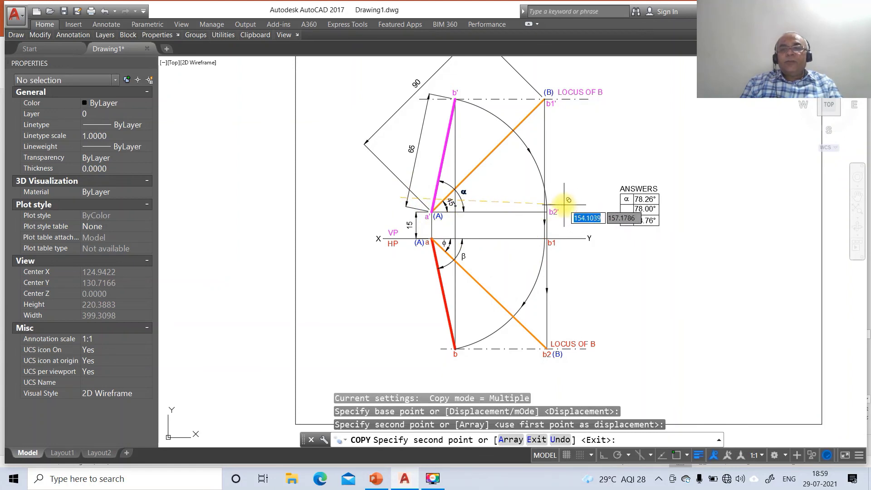
{"action": "key", "text": "Return"}
Step: Check the symbol order in PowerPoint and copy the β label in AutoCAD into the ANSWERS table cell beside 78.00°
{"action": "key", "text": "Return"}
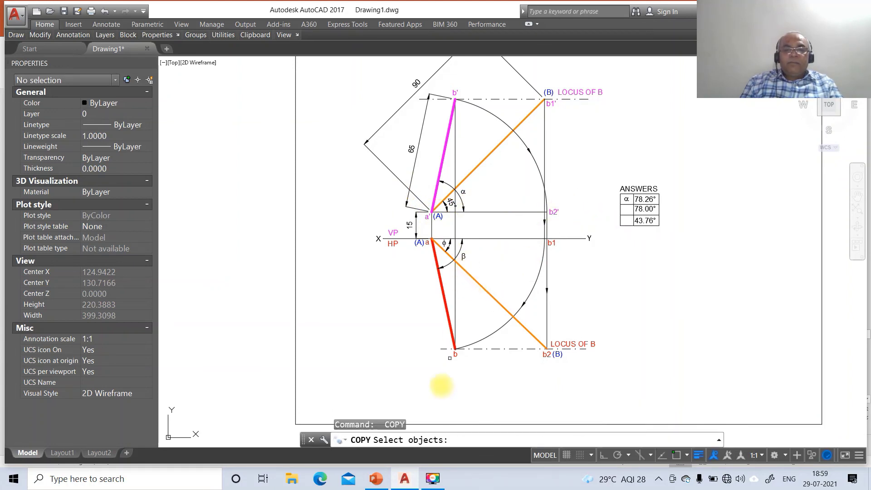
{"action": "left_click", "coordinate": [376, 478]}
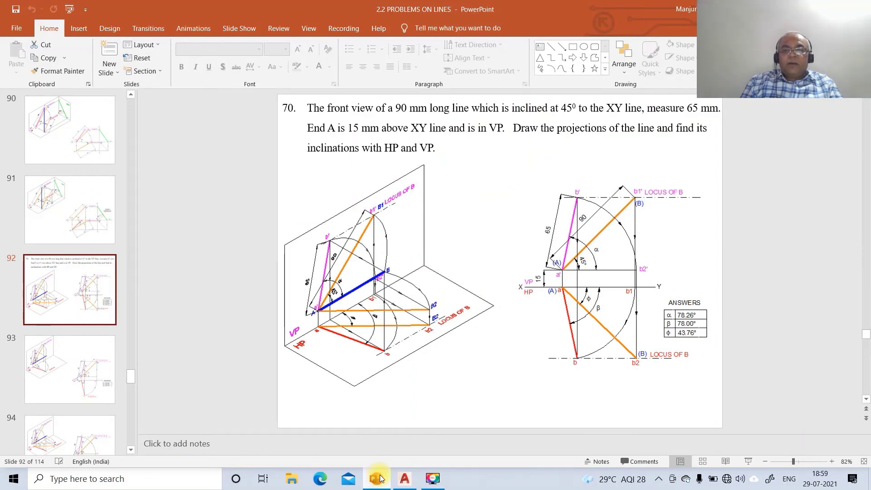
{"action": "left_click", "coordinate": [404, 478]}
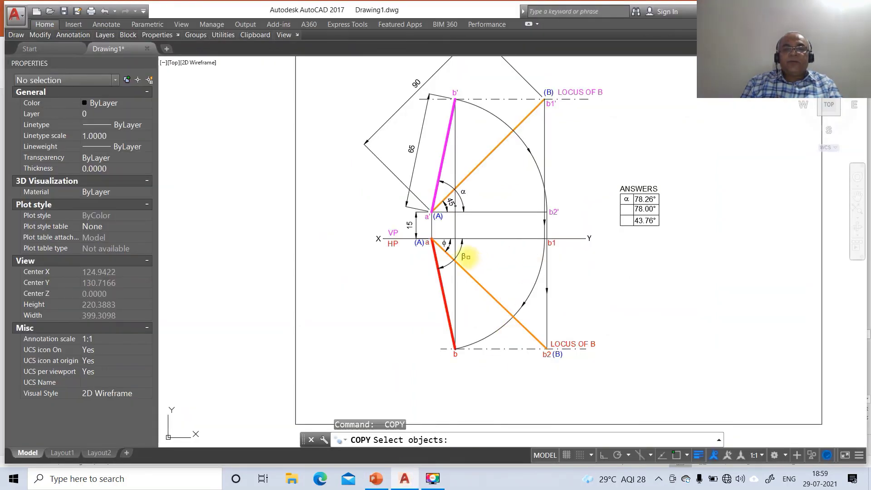
{"action": "left_click", "coordinate": [465, 256]}
{"action": "key", "text": "Return"}
{"action": "left_click", "coordinate": [429, 353]}
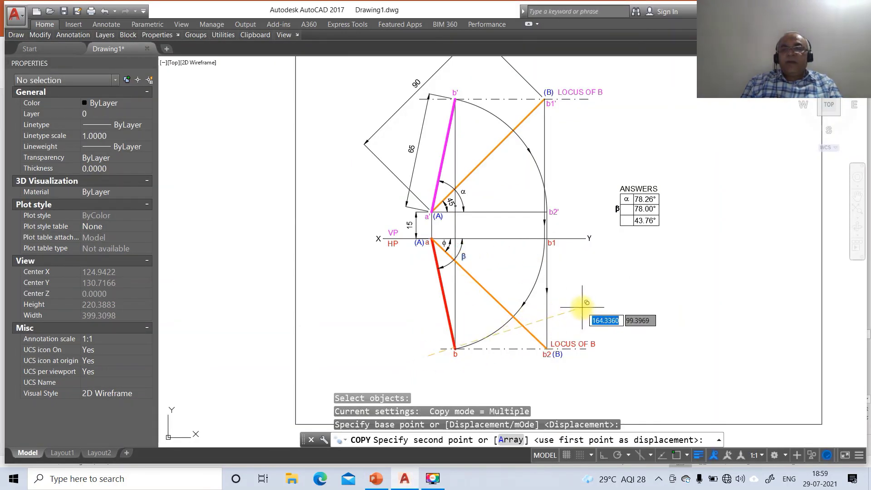
{"action": "left_click", "coordinate": [591, 307]}
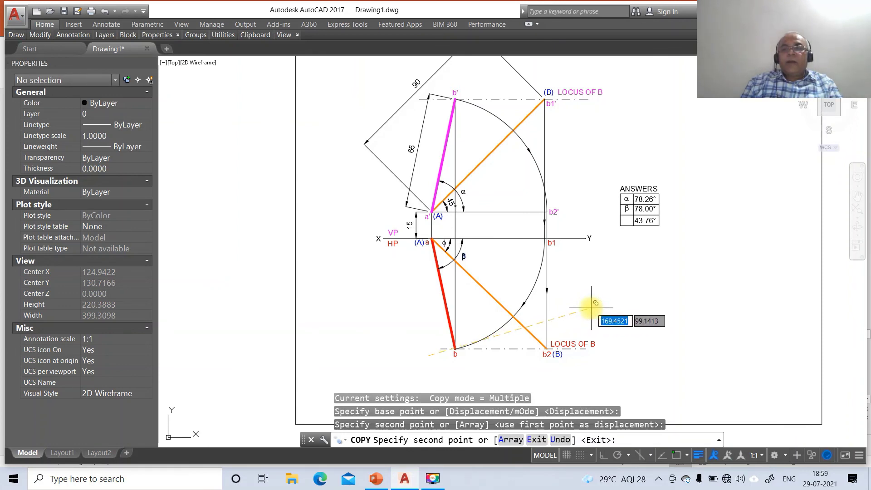
{"action": "key", "text": "Return"}
Step: Copy the φ label from the top view into the ANSWERS table cell beside 43.76°
{"action": "key", "text": "Return"}
{"action": "left_click", "coordinate": [444, 245]}
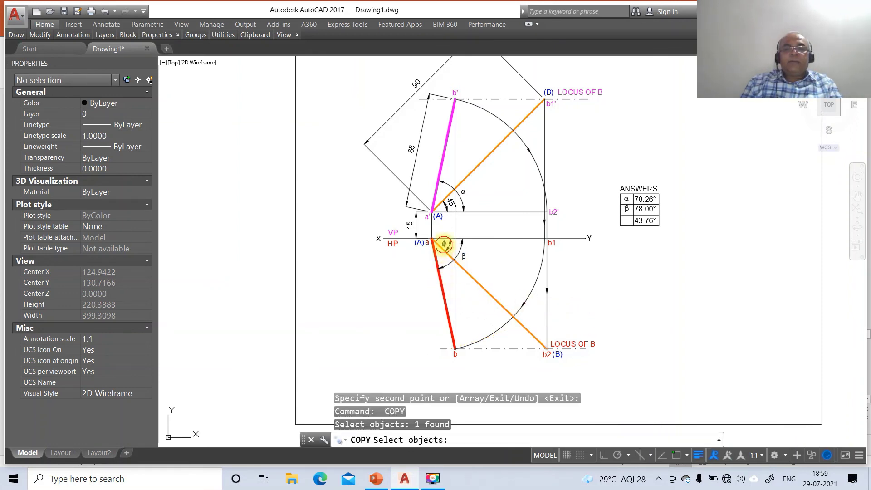
{"action": "key", "text": "Return"}
{"action": "left_click", "coordinate": [455, 271]}
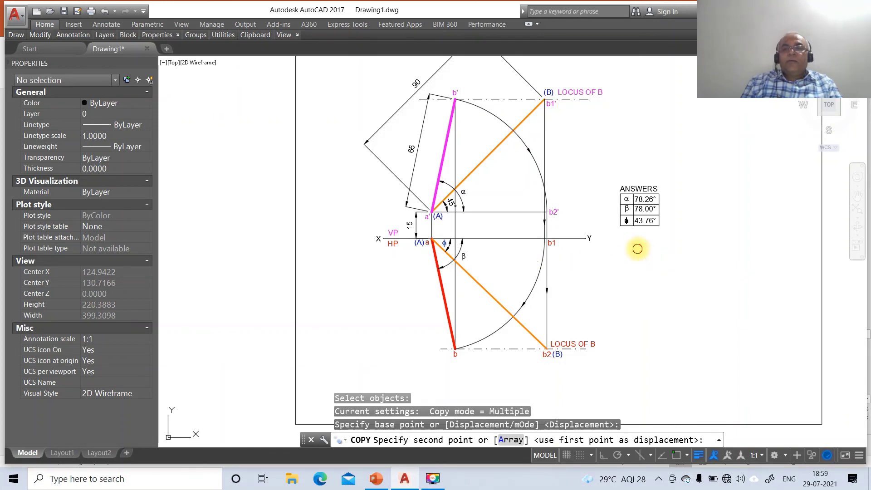
{"action": "left_click", "coordinate": [643, 243]}
{"action": "key", "text": "Return"}
Step: Move the β label in the ANSWERS table slightly to align it within its cell
{"action": "type", "text": "n"}
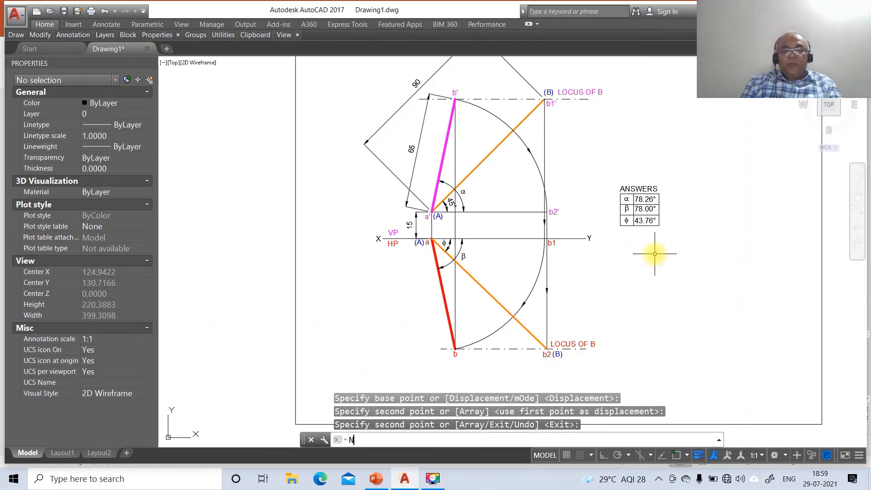
{"action": "key", "text": "Return"}
{"action": "key", "text": "Escape"}
{"action": "type", "text": "m"}
{"action": "key", "text": "Return"}
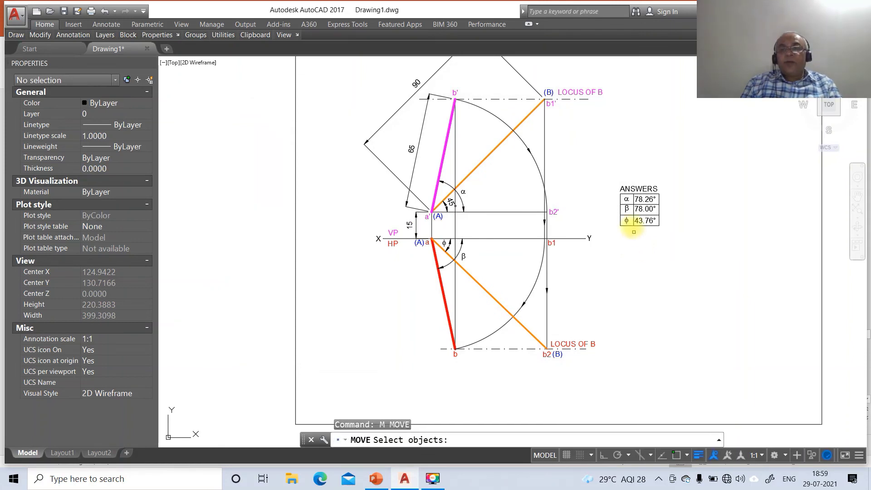
{"action": "left_click", "coordinate": [626, 209]}
{"action": "key", "text": "Return"}
{"action": "left_click", "coordinate": [627, 208]}
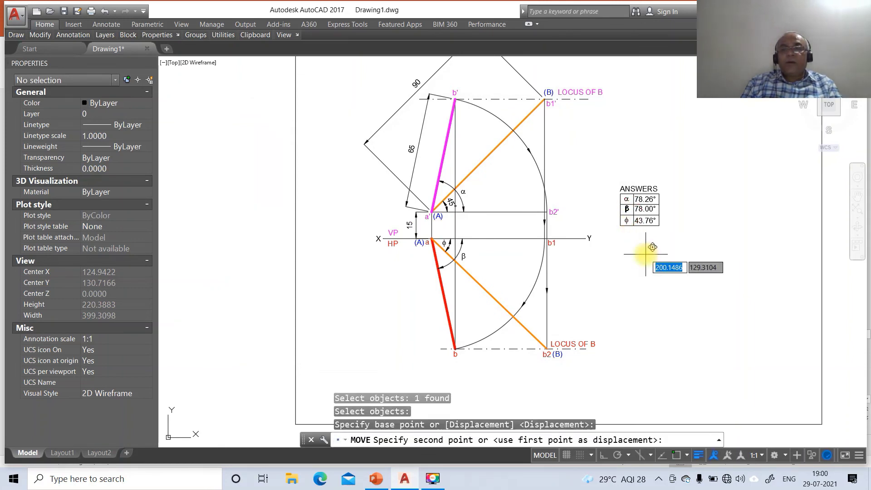
{"action": "left_click", "coordinate": [646, 245]}
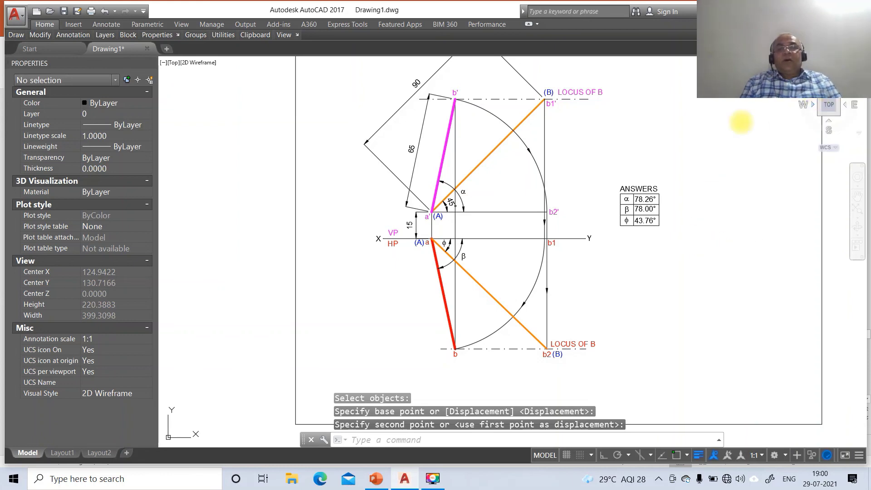
Step: Restore the previous zoom view to examine the whole drawing within its sheet border
{"action": "type", "text": "z"}
{"action": "key", "text": "Return"}
{"action": "type", "text": "P"}
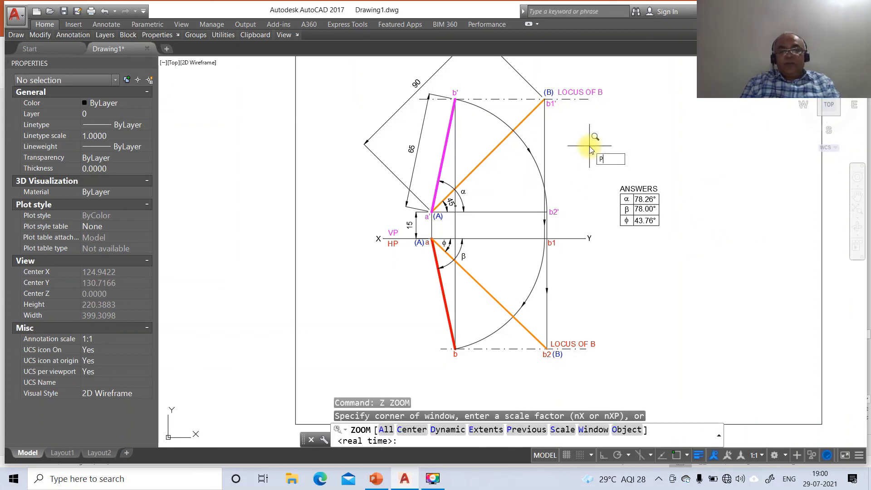
{"action": "key", "text": "Return"}
{"action": "type", "text": "z"}
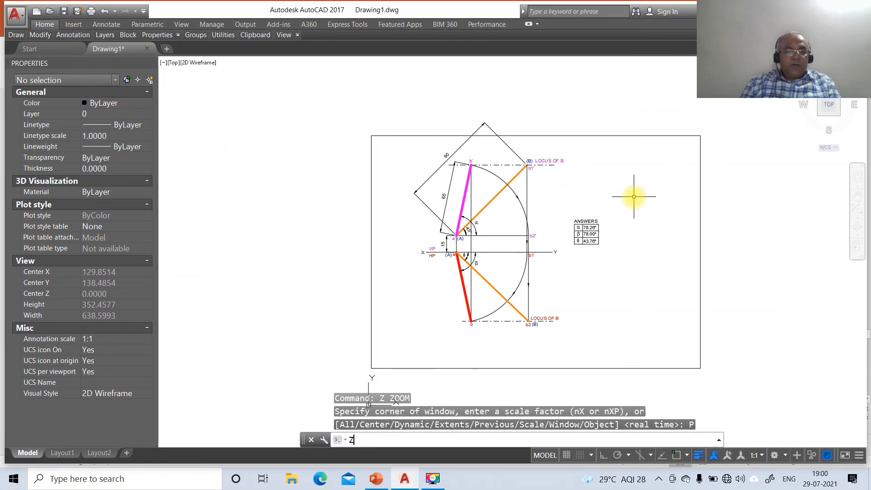
{"action": "key", "text": "Return"}
{"action": "type", "text": "w"}
{"action": "key", "text": "Return"}
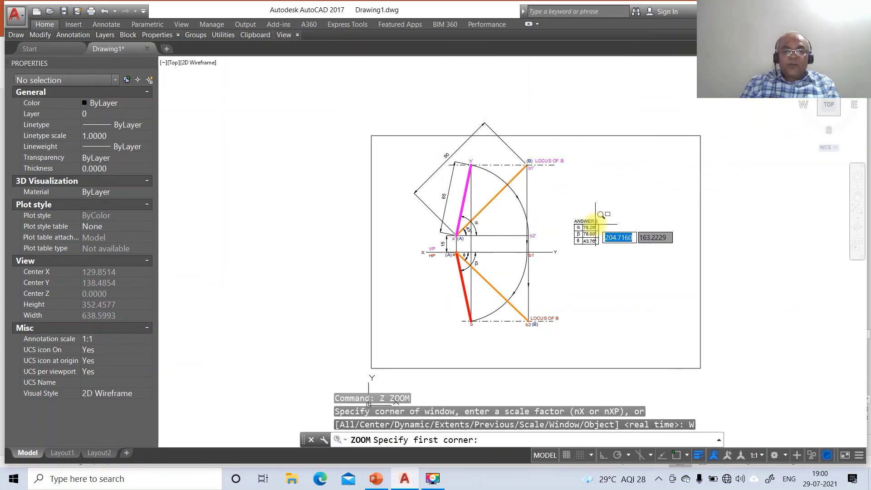
{"action": "key", "text": "Escape"}
{"action": "key", "text": "Escape"}
Step: Move the projections, dimensions and ANSWERS table together downward and slightly to the right so that everything fits inside the sheet border
{"action": "type", "text": "m"}
{"action": "key", "text": "Return"}
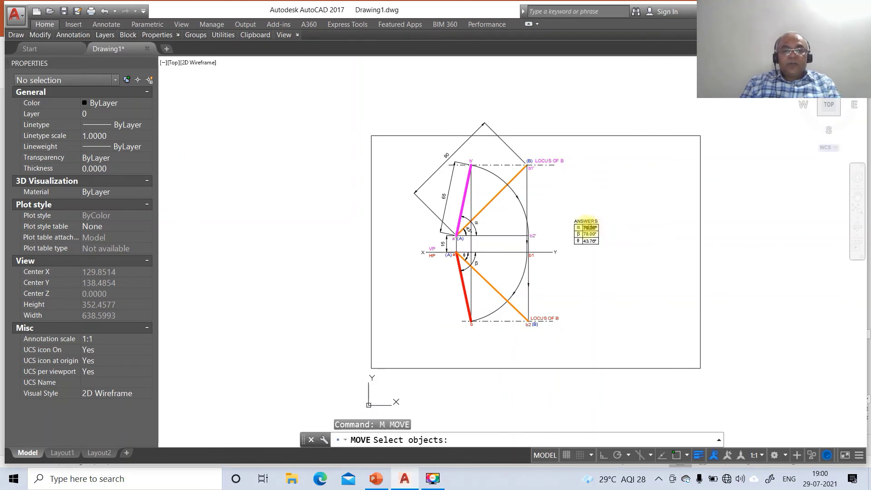
{"action": "type", "text": "c"}
{"action": "key", "text": "Return"}
{"action": "left_click", "coordinate": [403, 147]}
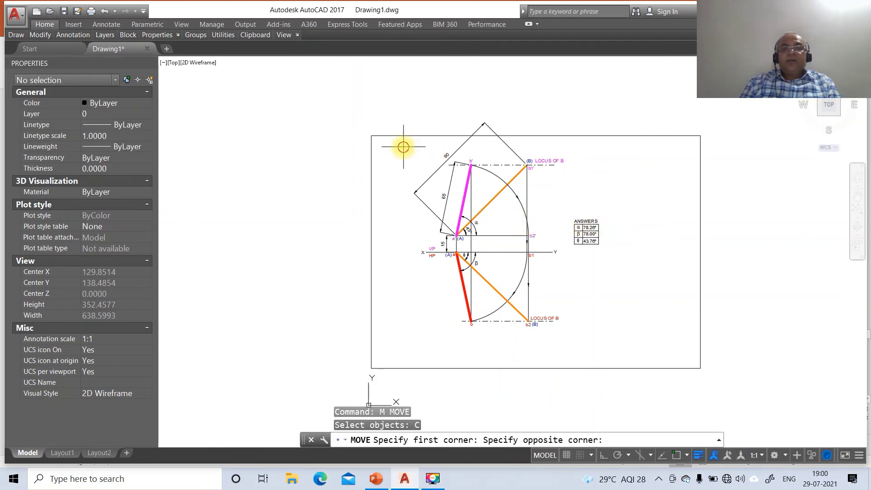
{"action": "left_click", "coordinate": [665, 353]}
{"action": "key", "text": "Return"}
{"action": "left_click", "coordinate": [624, 306]}
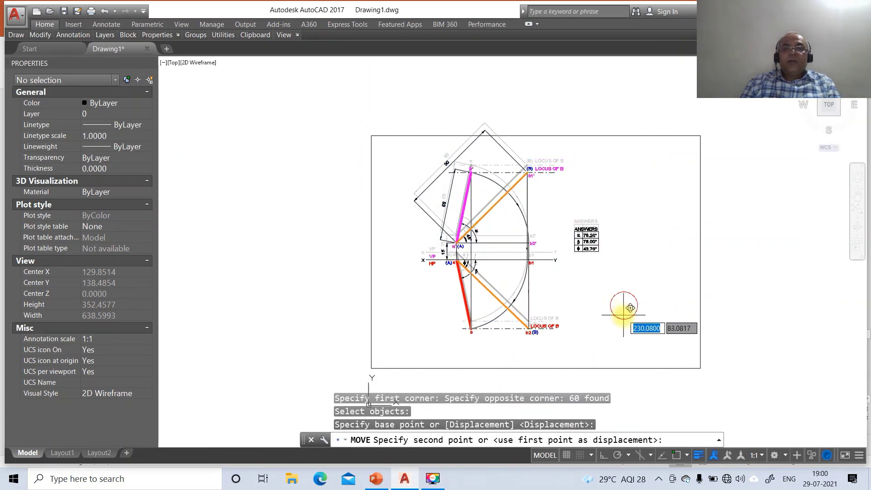
{"action": "left_click", "coordinate": [631, 328]}
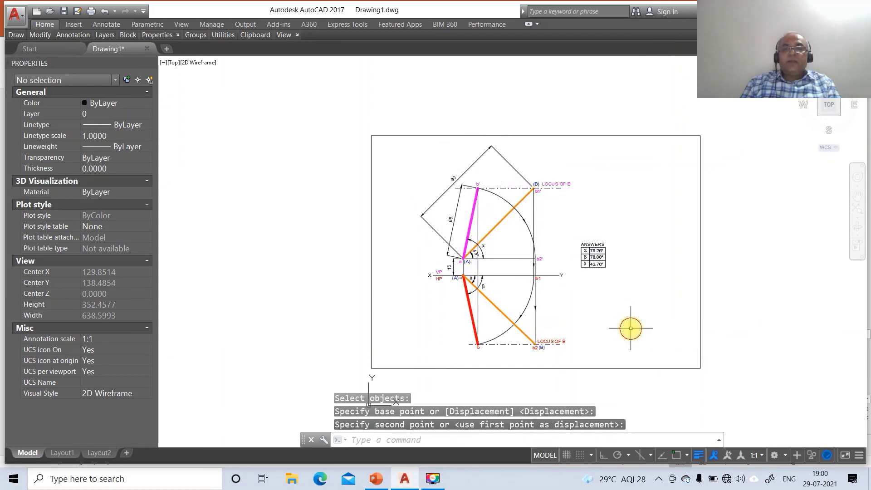
Step: Examine the finished projections up close, compare them with the problem 70 slide in PowerPoint, and return to AutoCAD
{"action": "type", "text": "z"}
{"action": "key", "text": "Return"}
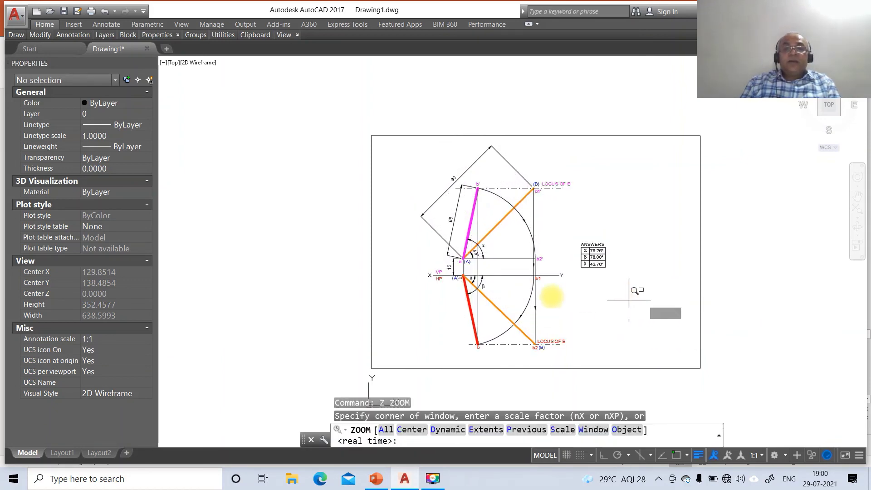
{"action": "type", "text": "w"}
{"action": "key", "text": "Return"}
{"action": "left_click", "coordinate": [386, 133]}
{"action": "left_click", "coordinate": [635, 362]}
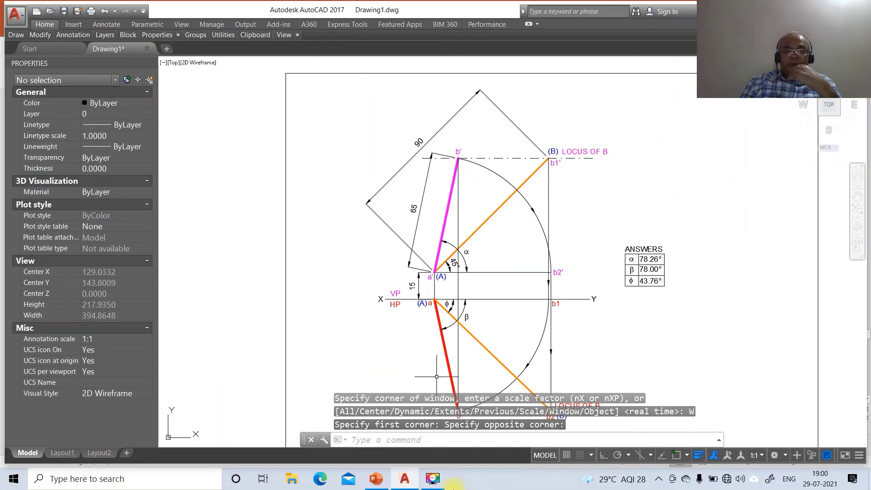
{"action": "left_click", "coordinate": [371, 481]}
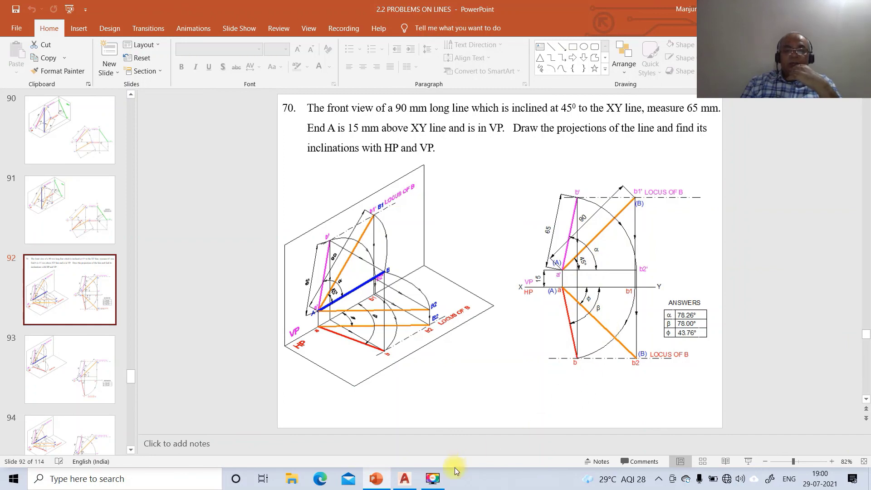
{"action": "left_click", "coordinate": [417, 480]}
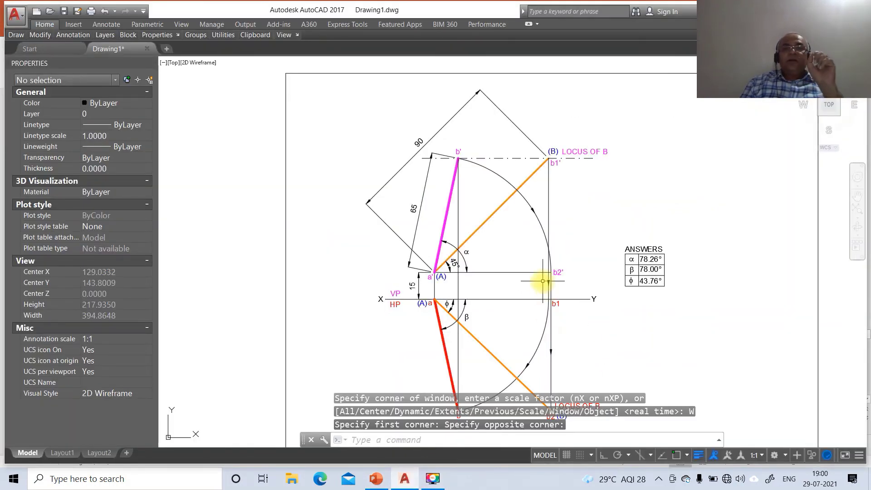